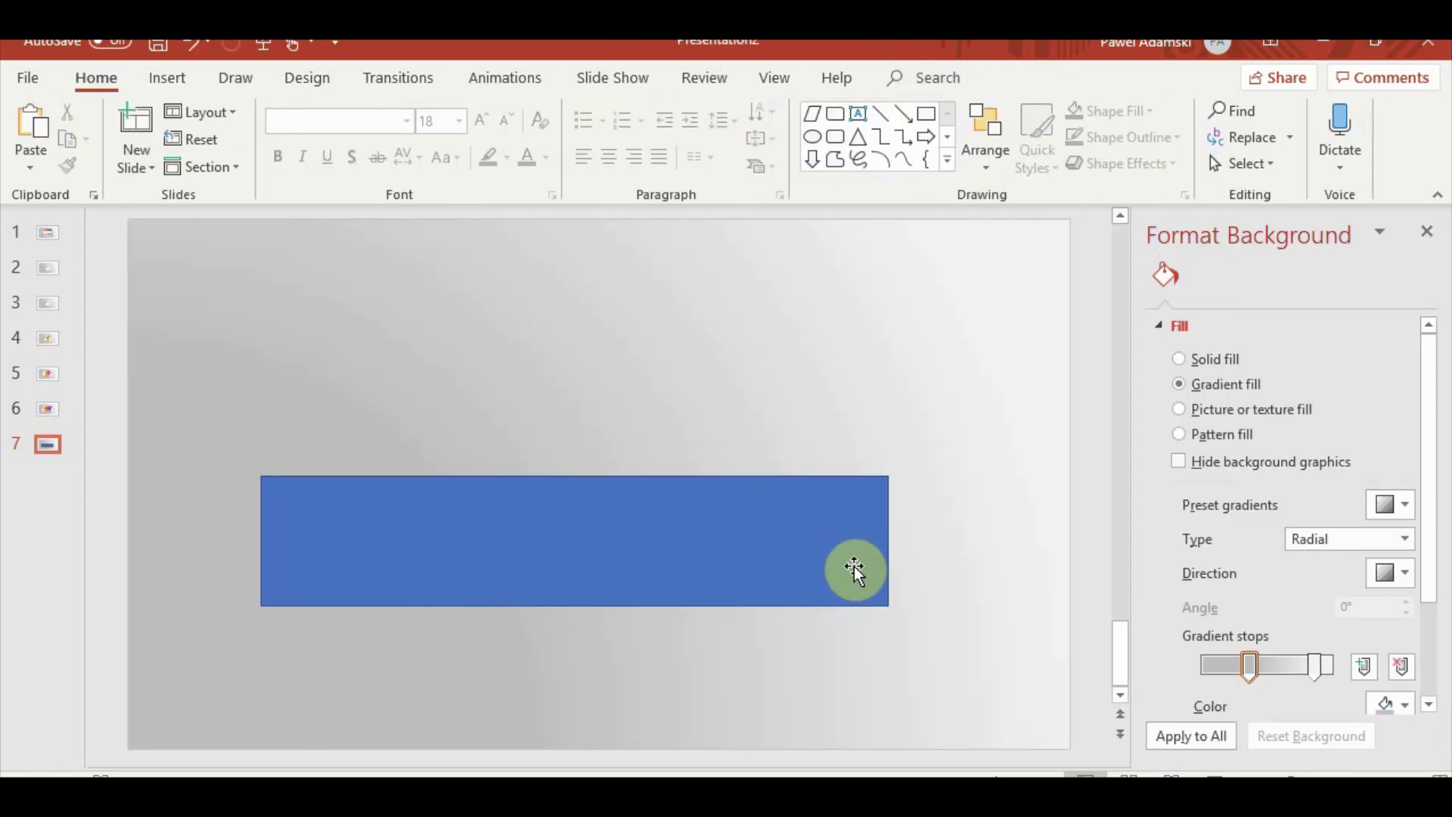
# Reduce the blue rectangle's height to about 1.51", keeping its width at about 8.89"
pyautogui.click(829, 565)
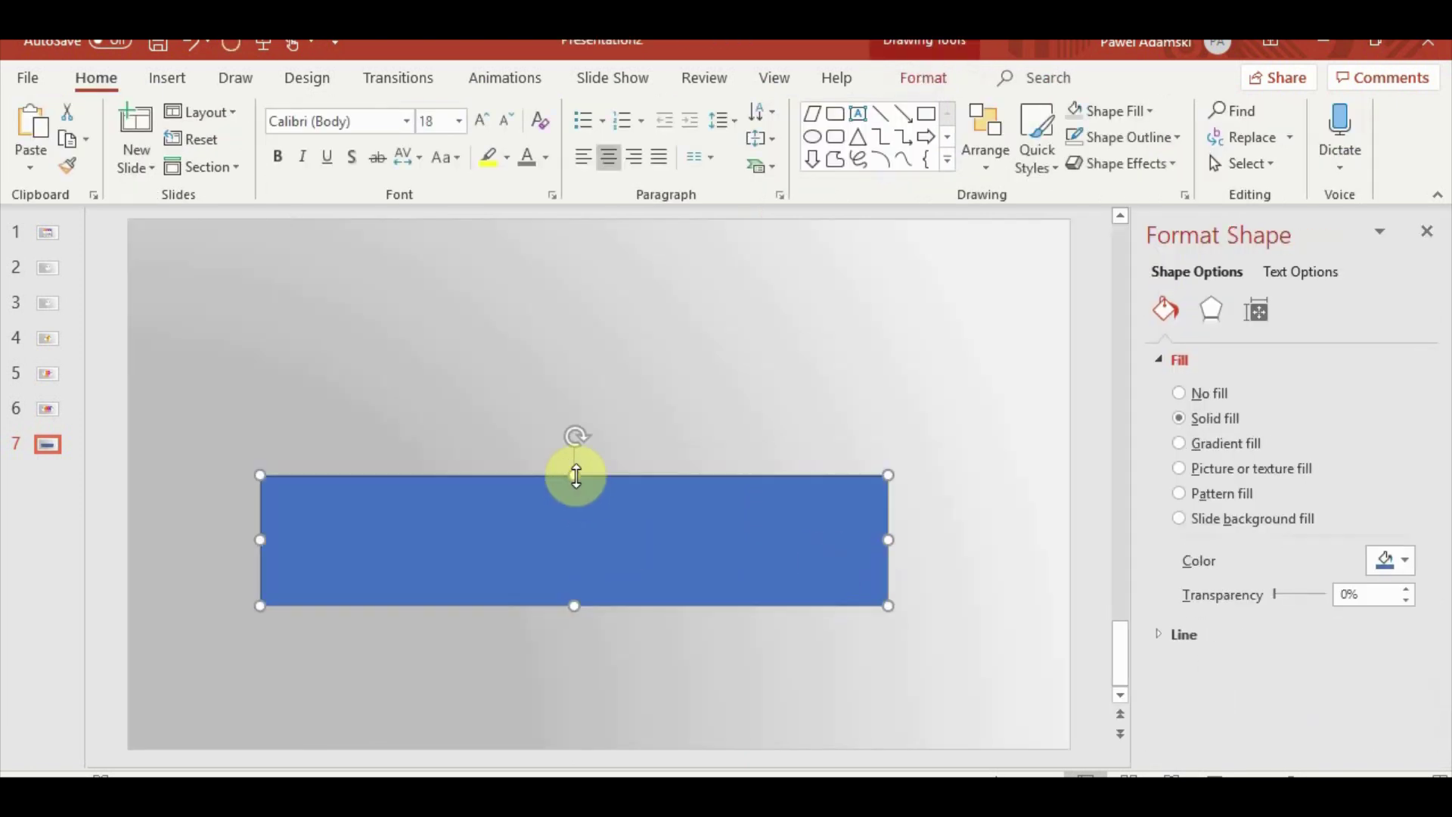
pyautogui.moveTo(577, 475); pyautogui.dragTo(583, 509)
pyautogui.click(918, 651)
pyautogui.hotkey('ctrl', 'v')
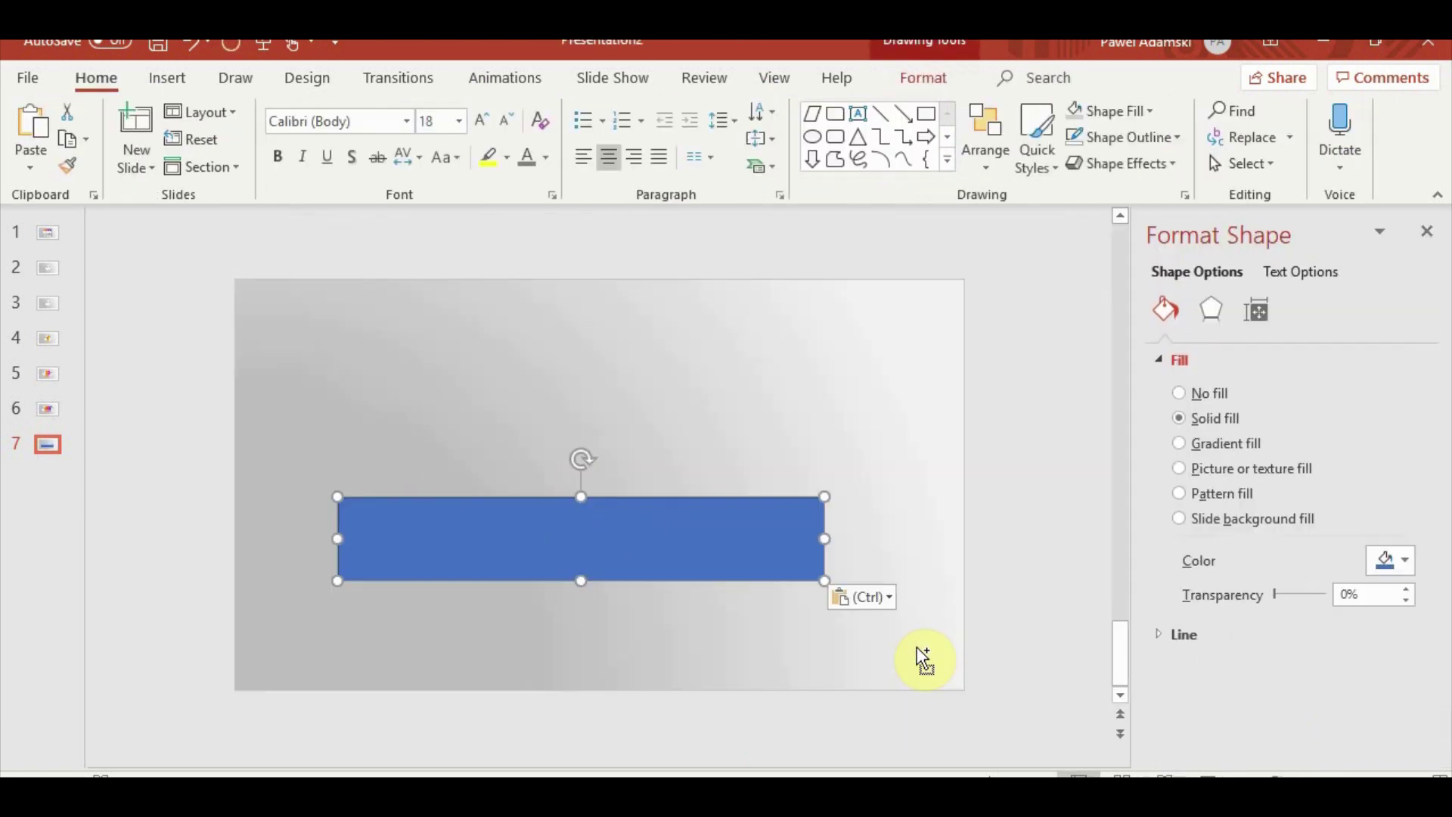
pyautogui.scroll(2, 1014, 665)
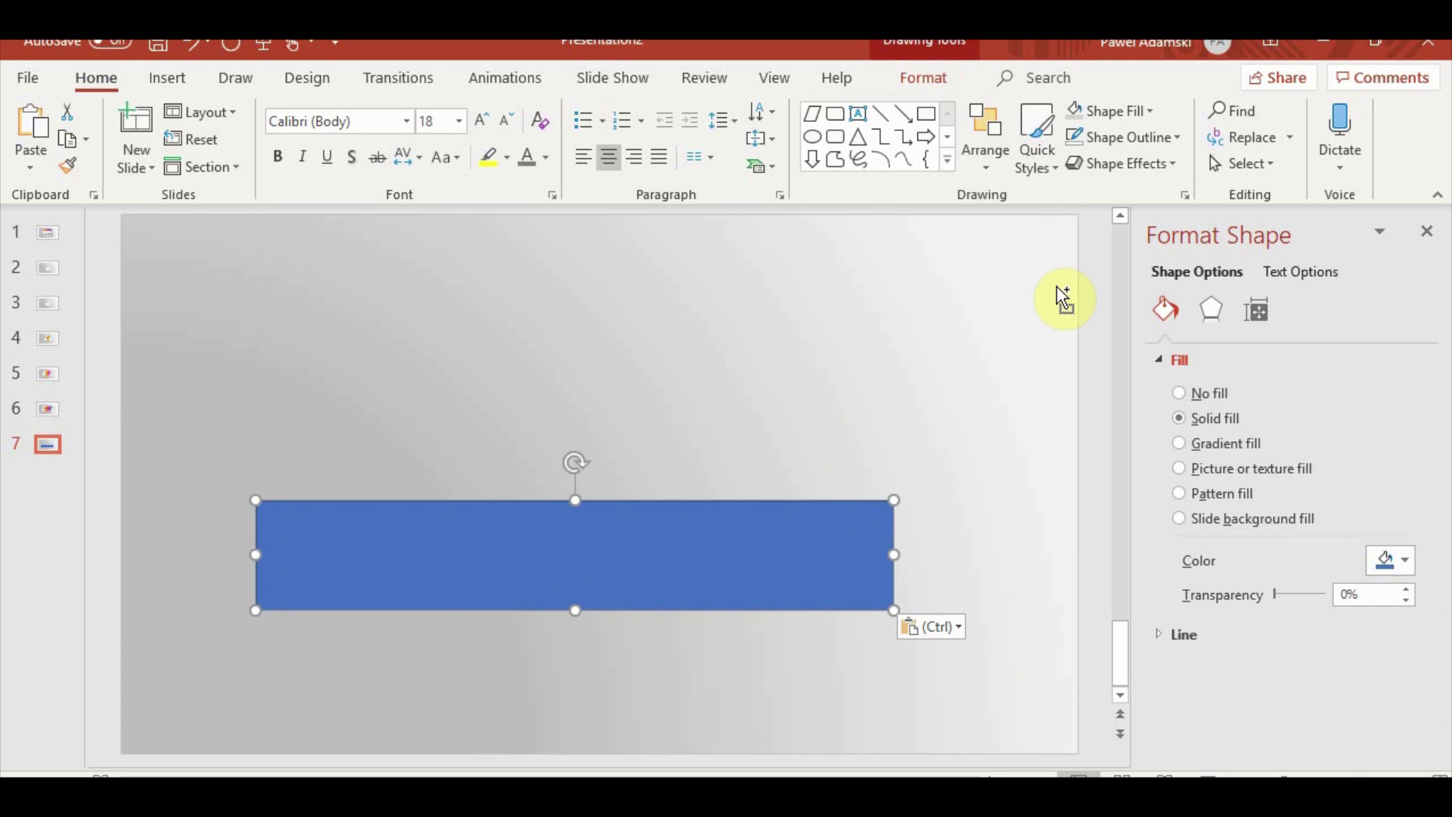
# Give the blue rectangle the slide background fill and close the formatting pane
pyautogui.click(936, 78)
pyautogui.click(1246, 529)
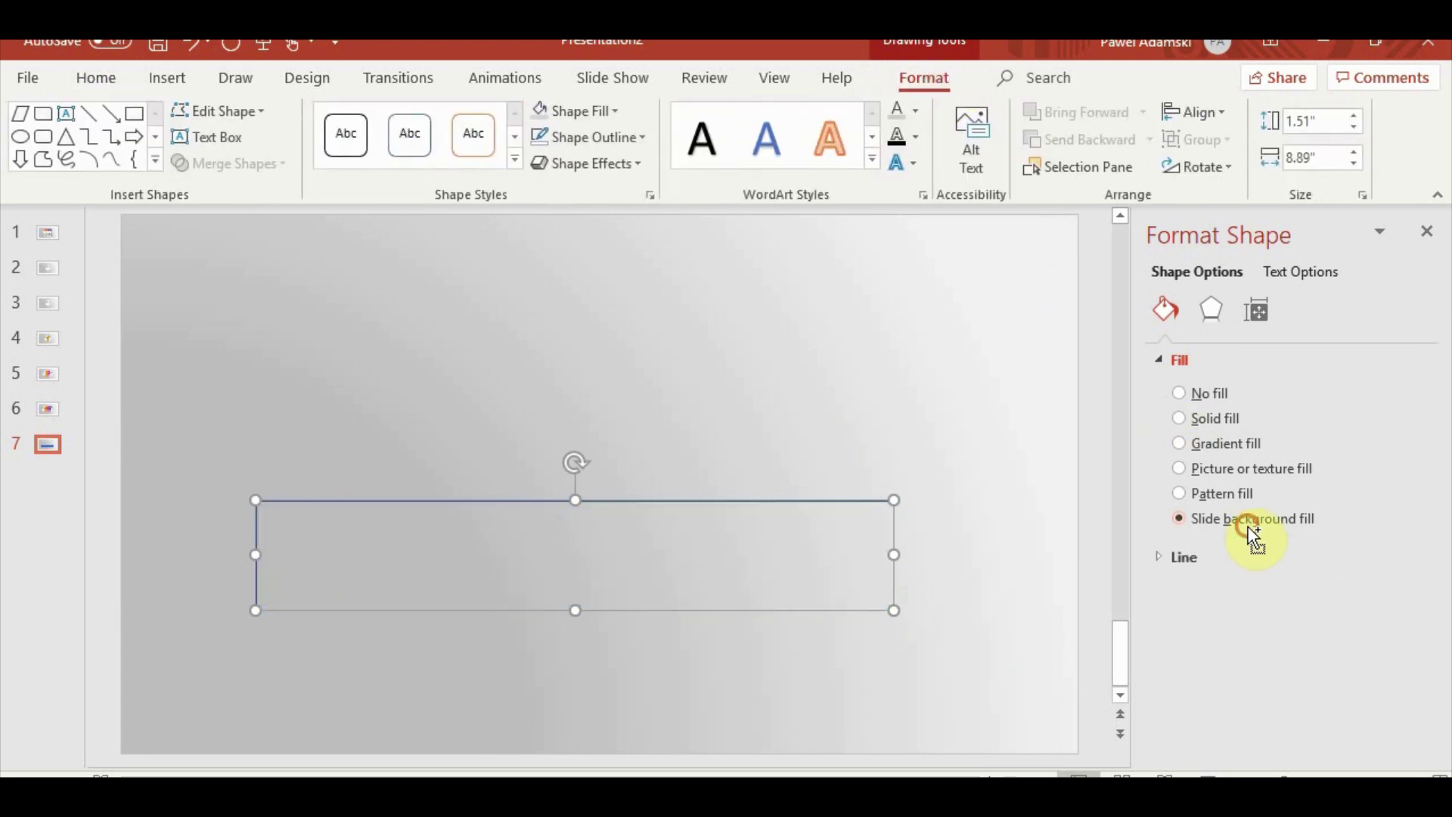
pyautogui.click(1002, 586)
pyautogui.click(1010, 590)
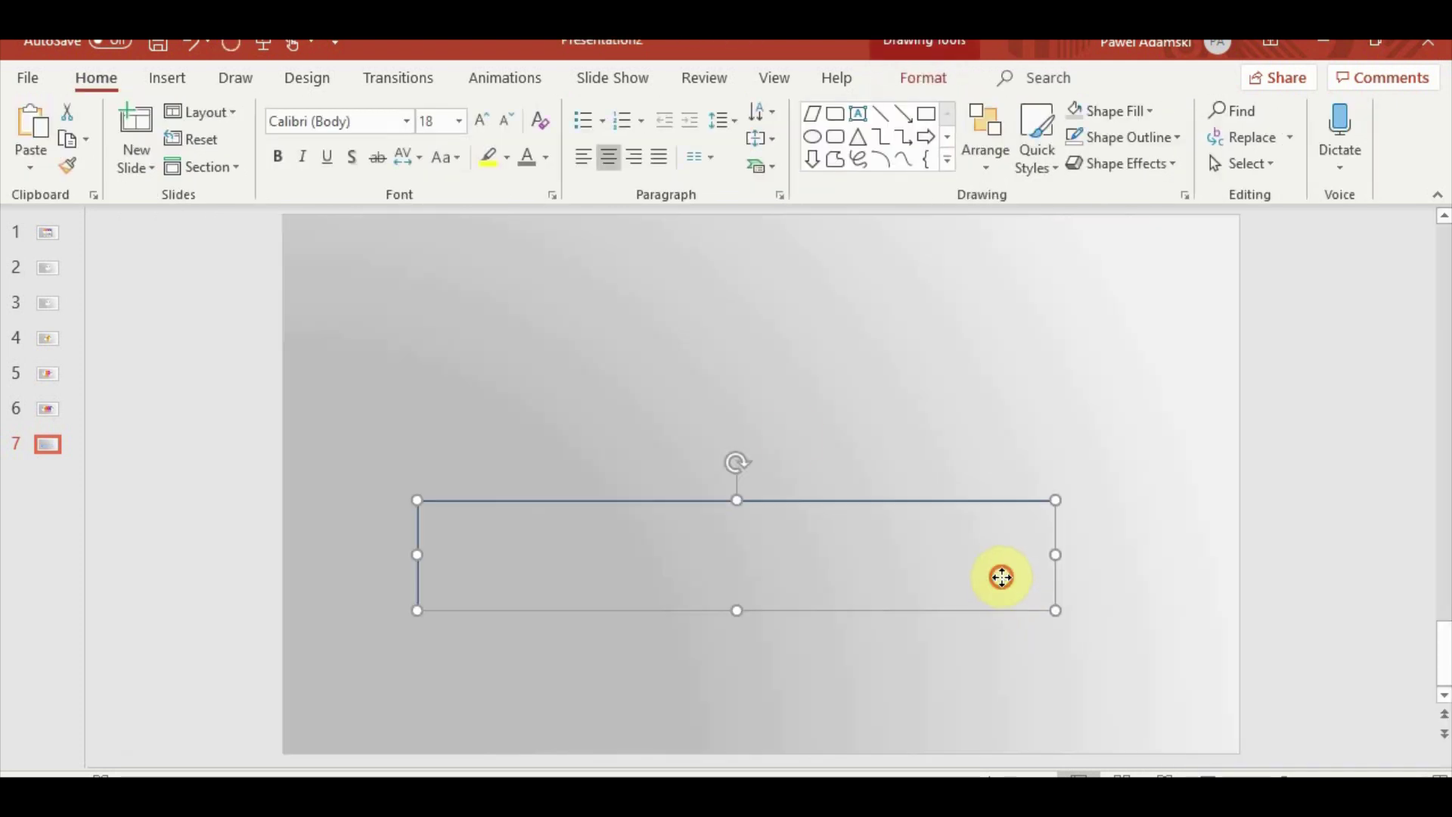
# Make a smaller copy of the outlined rectangle, about 6.8" wide and 0.52" high, and place it inside the larger one's upper half
pyautogui.click(784, 430)
pyautogui.moveTo(804, 553); pyautogui.dragTo(717, 468)
pyautogui.hotkey('ctrl', 'c')
pyautogui.hotkey('ctrl', 'v')
pyautogui.moveTo(398, 430); pyautogui.dragTo(547, 430)
pyautogui.moveTo(854, 439); pyautogui.dragTo(812, 558)
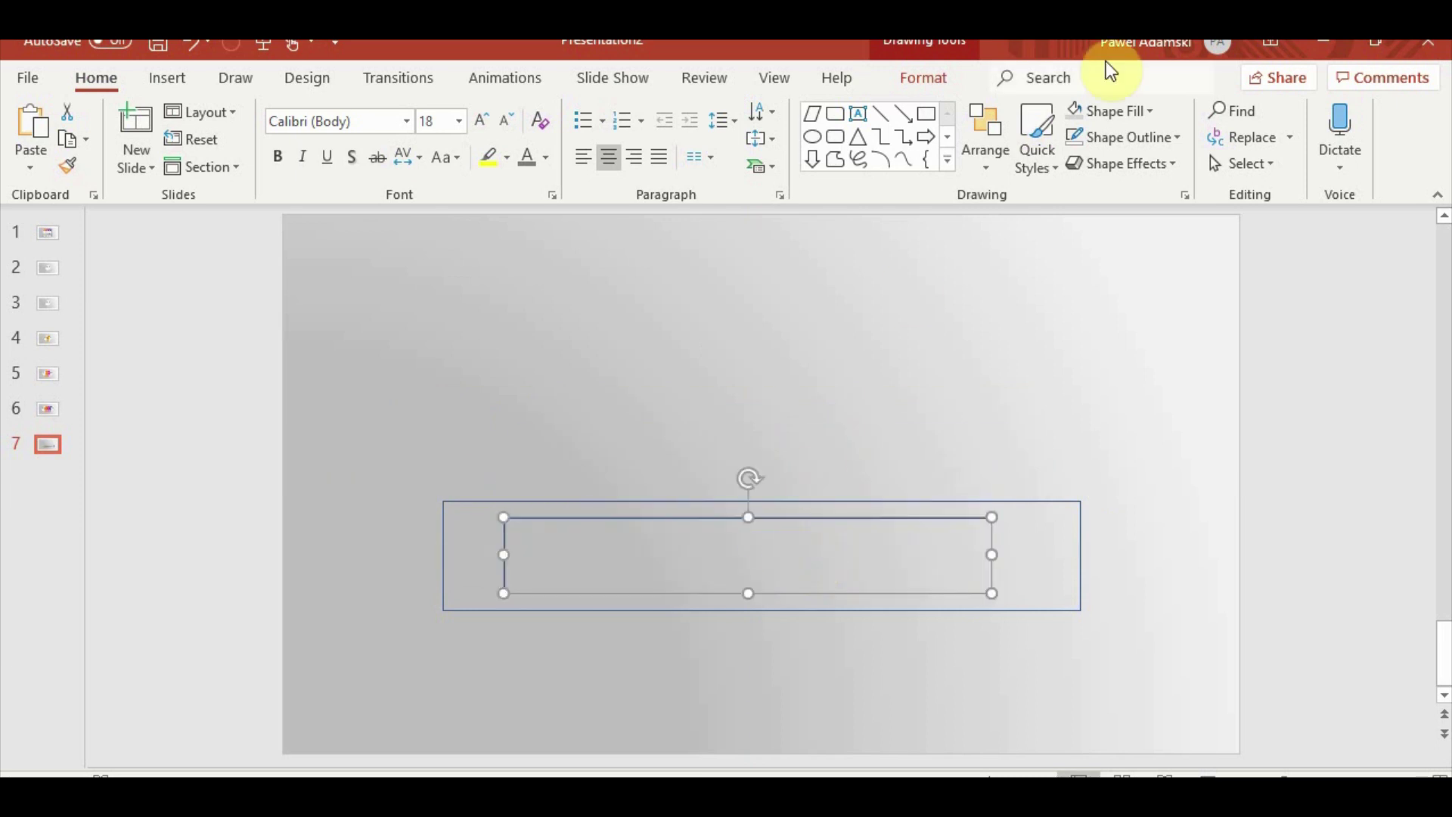
pyautogui.moveTo(748, 593); pyautogui.dragTo(754, 556)
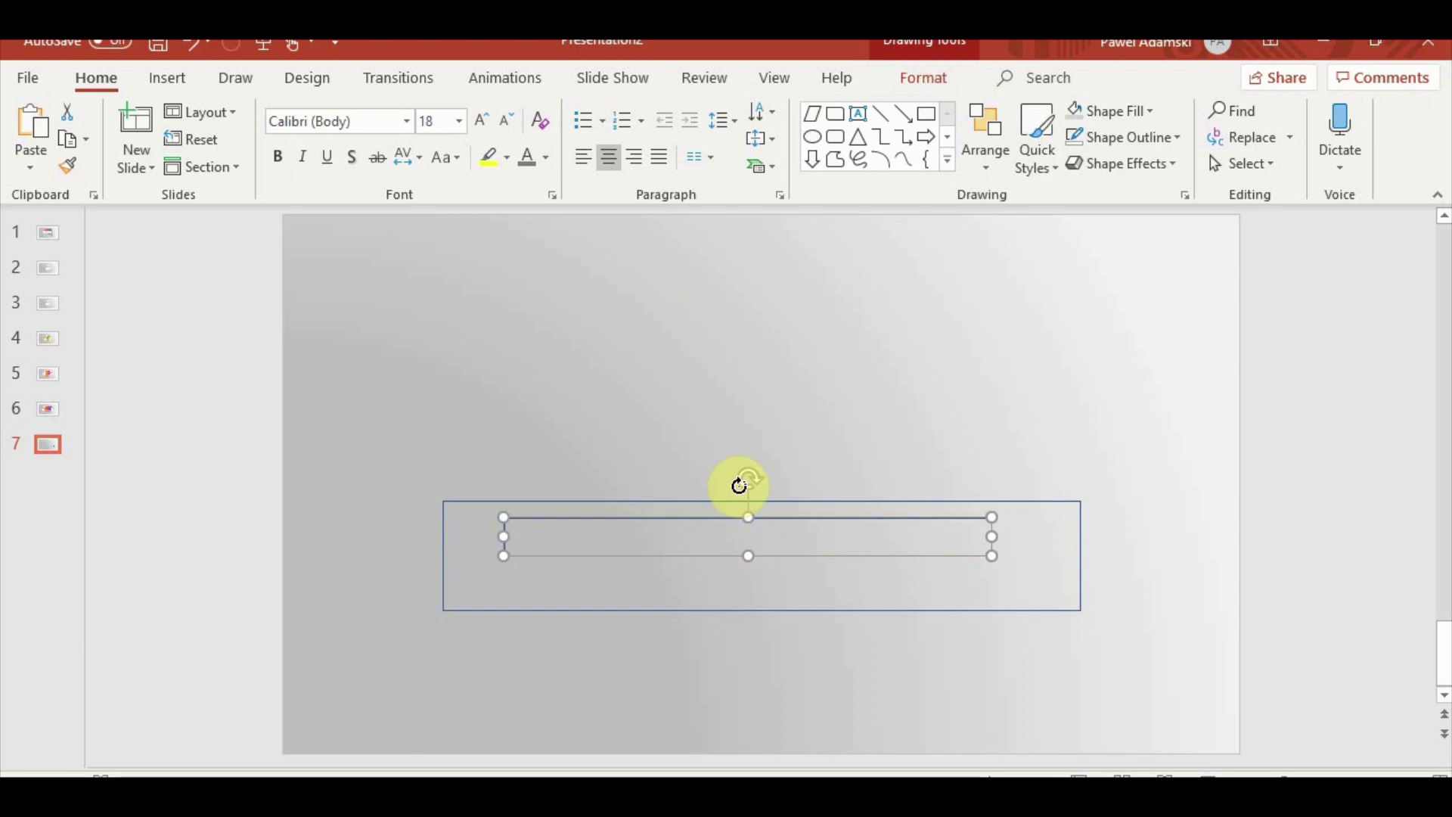
# Apply an upward outer shadow preset to the inner strip and set the shadow distance to 27 pt
pyautogui.click(924, 77)
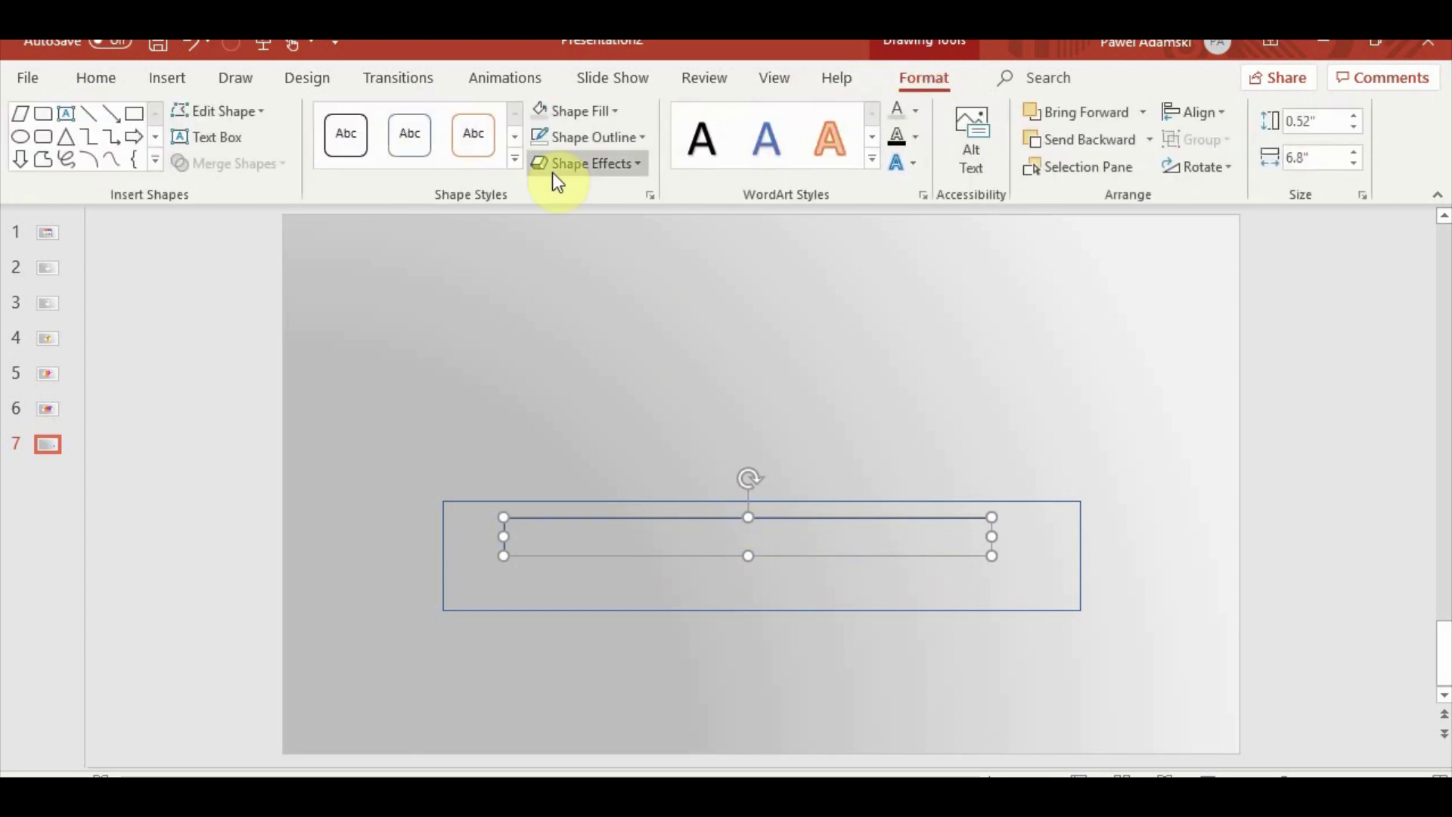
pyautogui.click(650, 195)
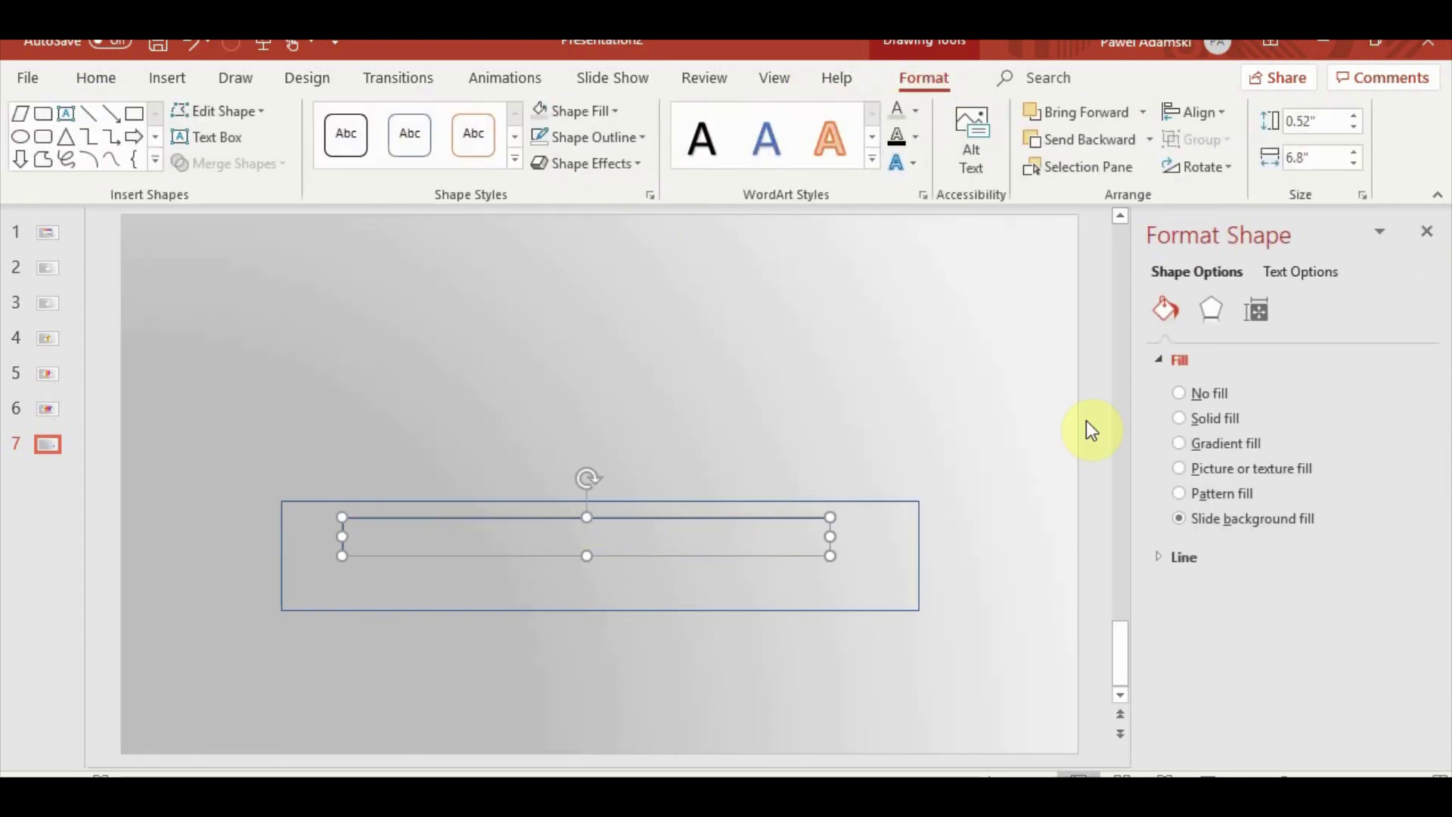
pyautogui.click(1214, 313)
pyautogui.click(1411, 397)
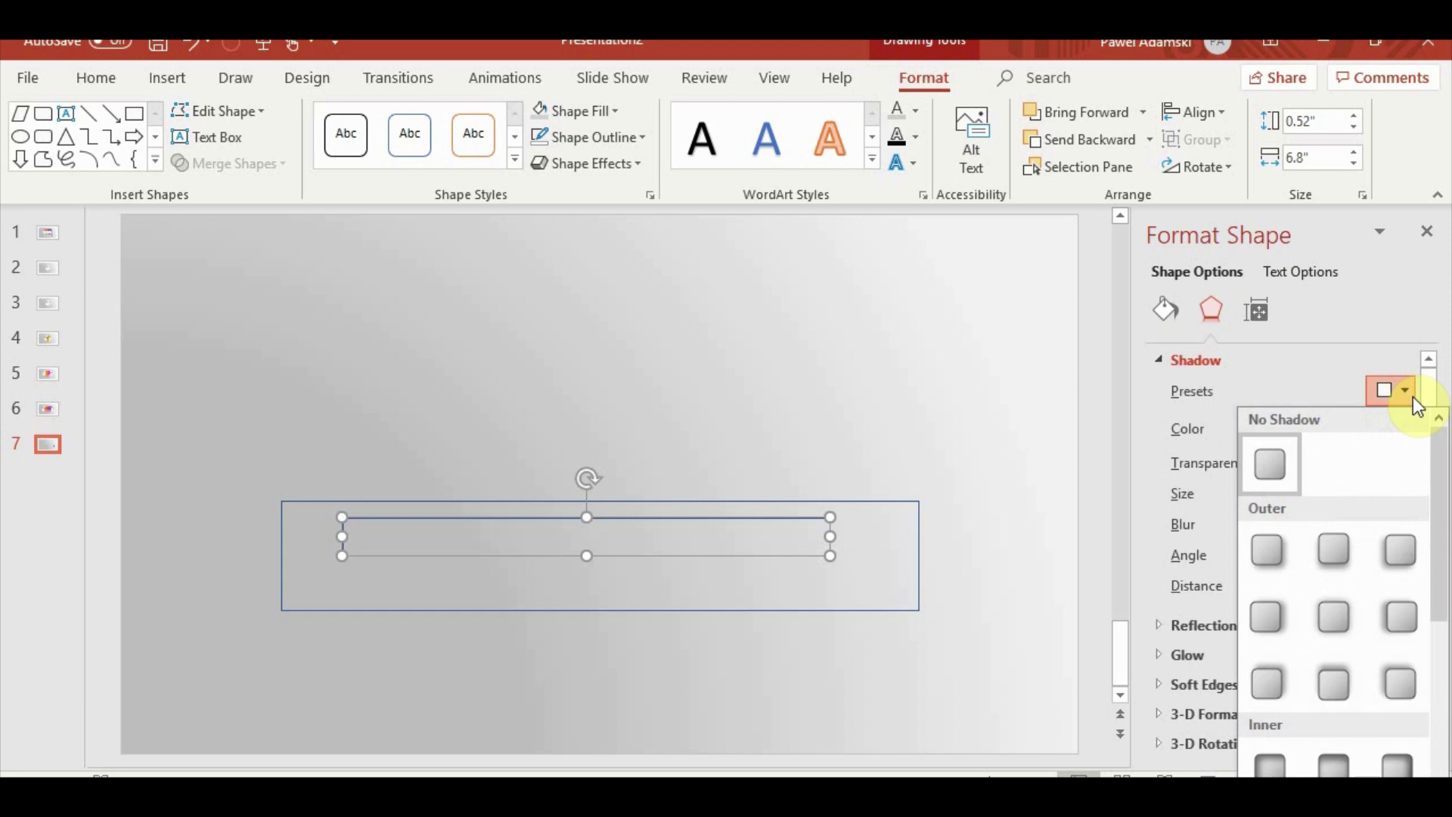
pyautogui.click(1331, 673)
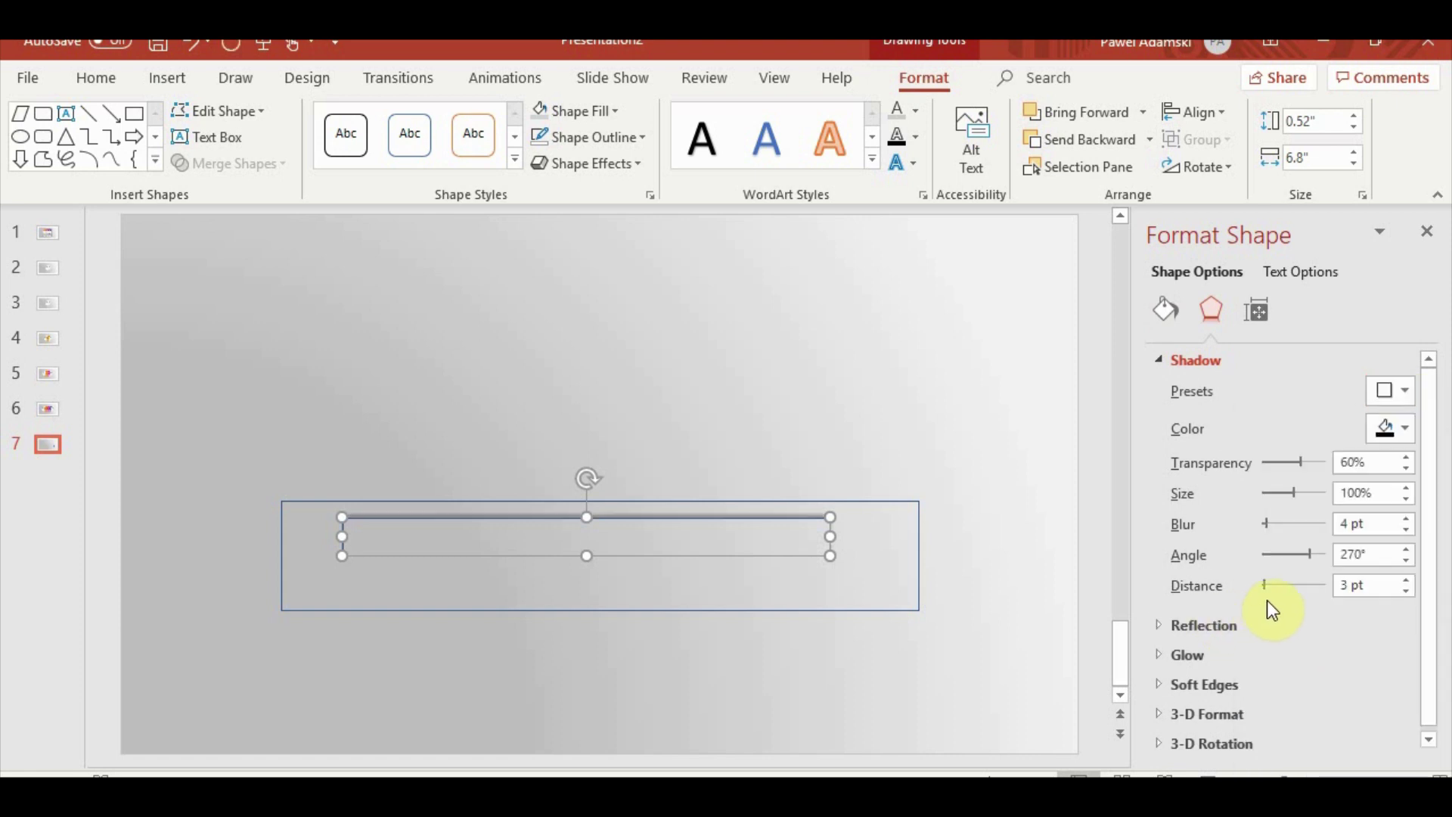
pyautogui.moveTo(1265, 585); pyautogui.dragTo(1271, 588)
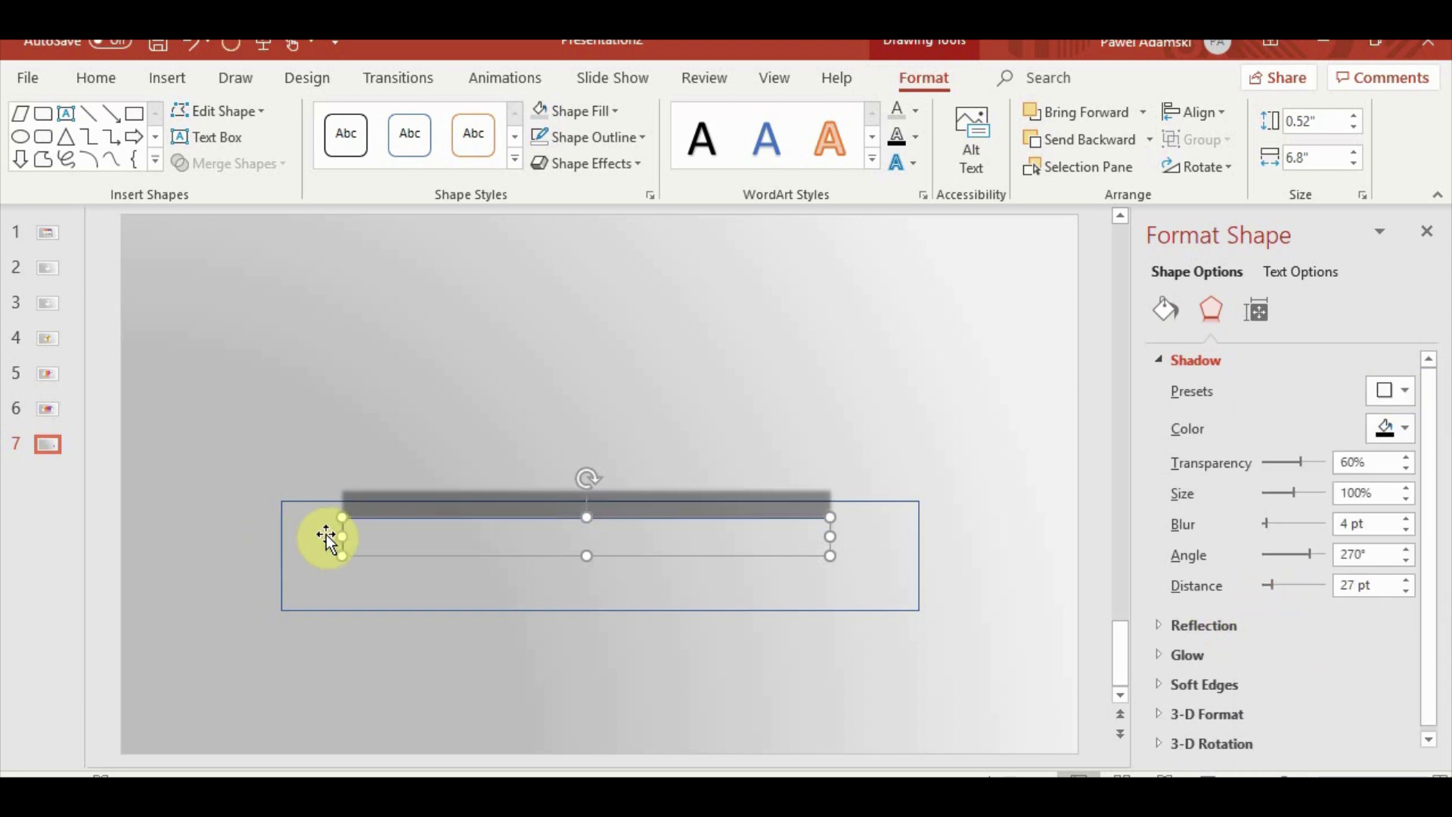
# Widen the inner strip on both sides to about 7.78" and set its shadow blur to 40 pt
pyautogui.moveTo(340, 536); pyautogui.dragTo(323, 536)
pyautogui.moveTo(840, 543); pyautogui.dragTo(881, 541)
pyautogui.moveTo(1291, 531); pyautogui.dragTo(1291, 529)
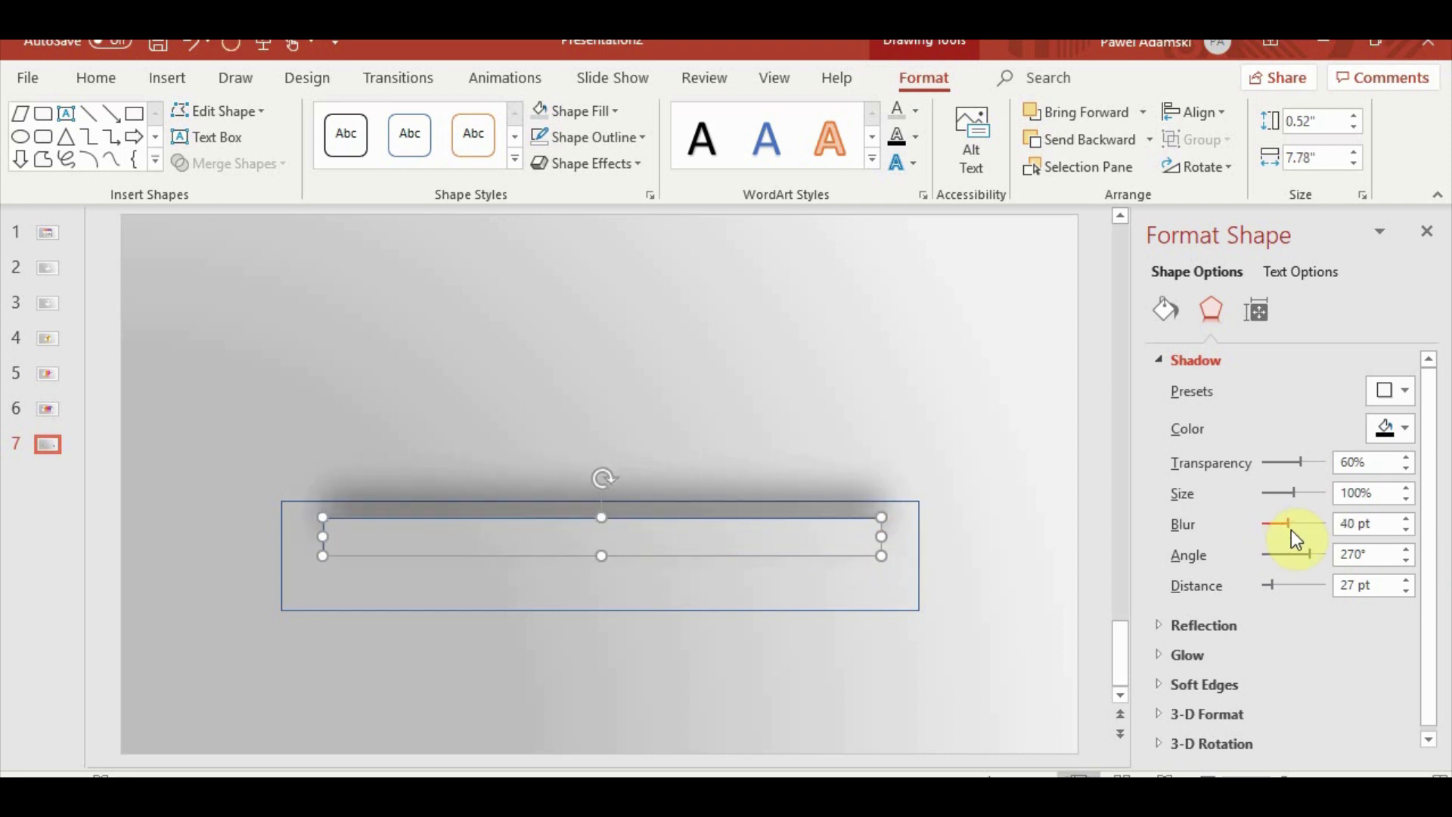
# Duplicate the shadowed strip, rotate the copy 180°, and align it directly beneath the first strip
pyautogui.moveTo(760, 539); pyautogui.dragTo(772, 550)
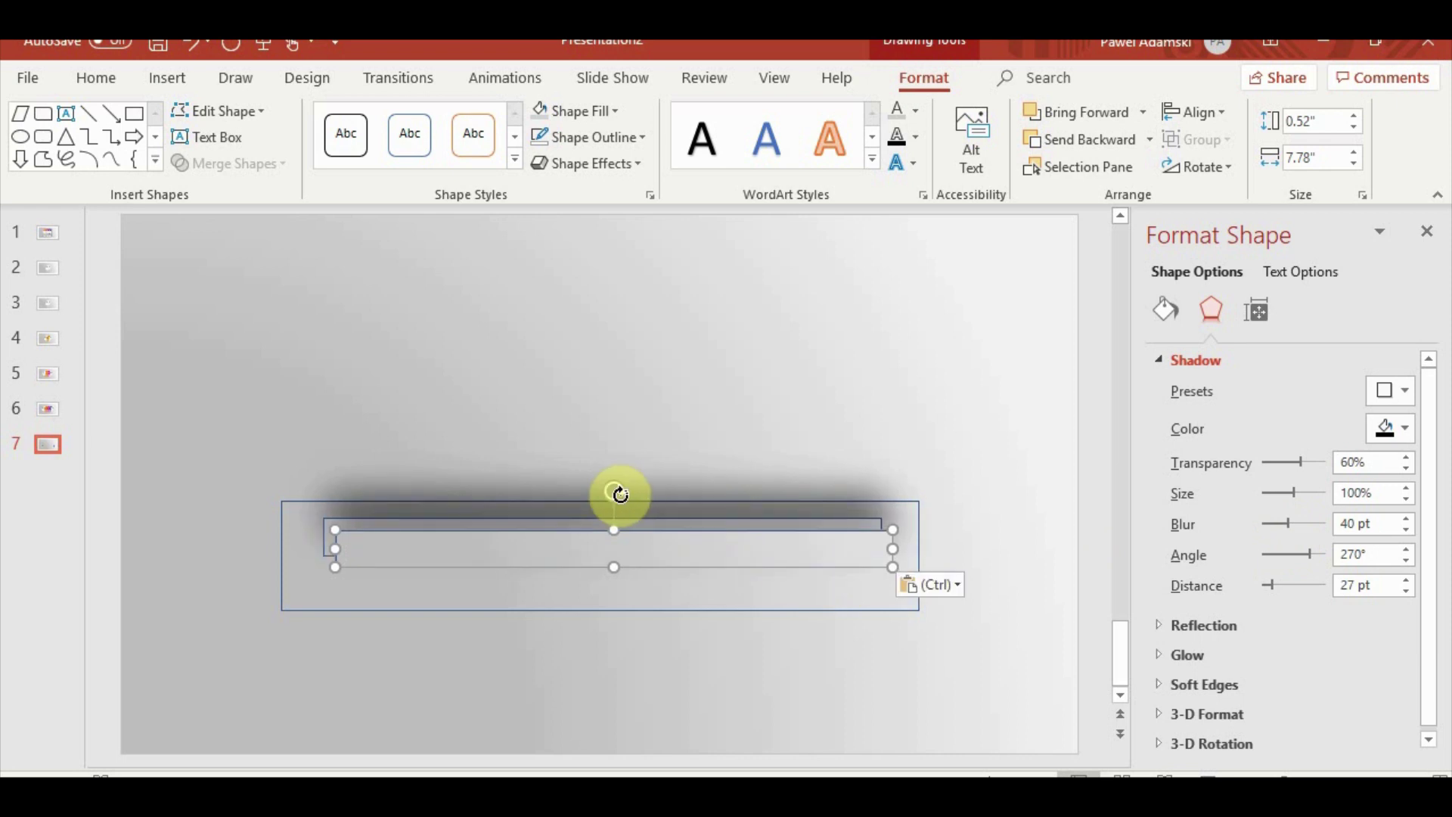
pyautogui.moveTo(615, 493); pyautogui.dragTo(593, 700)
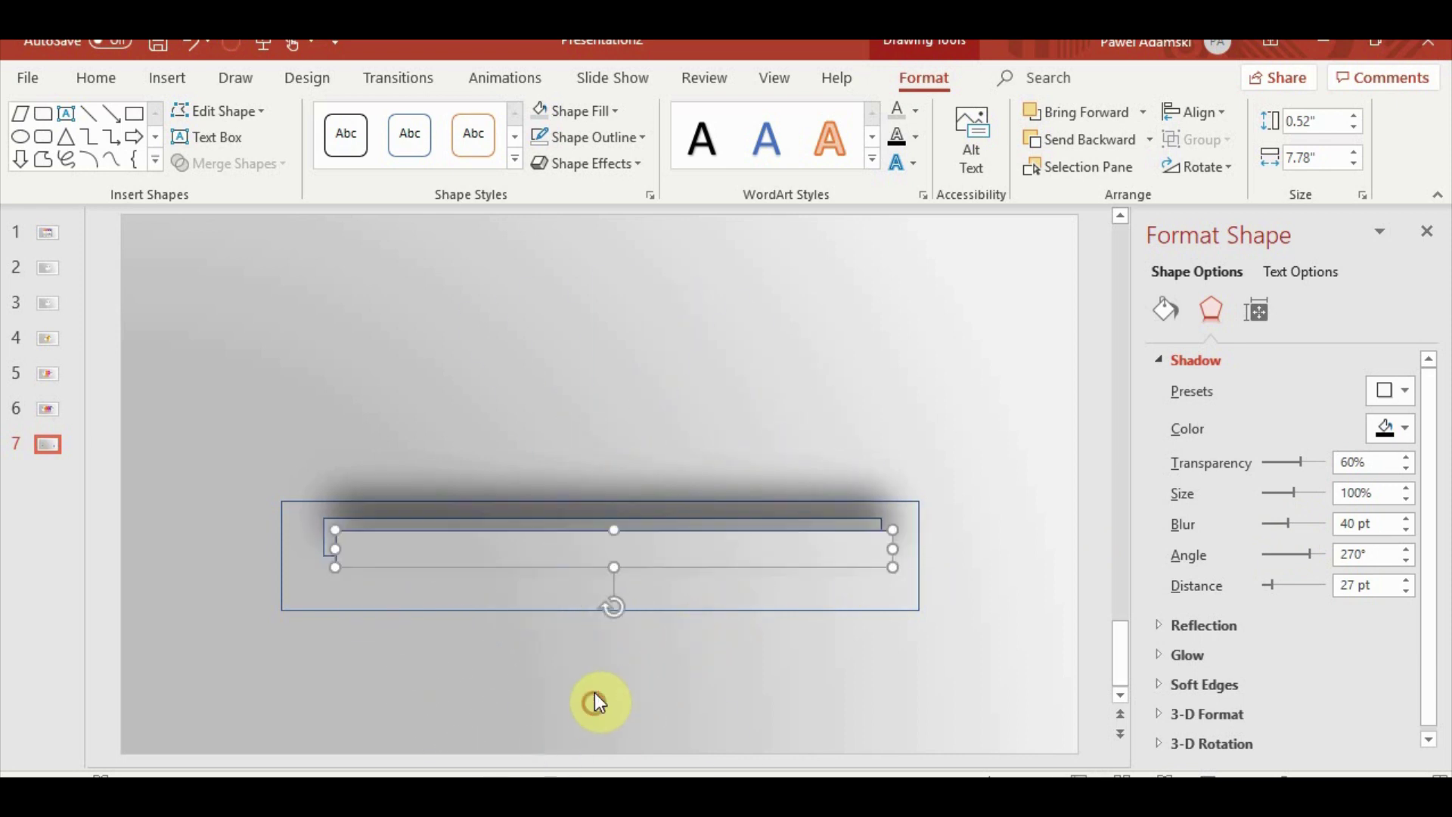
pyautogui.moveTo(674, 554); pyautogui.dragTo(664, 583)
# Apply the outer shadow preset with a 90° angle to the lower strip
pyautogui.click(1393, 393)
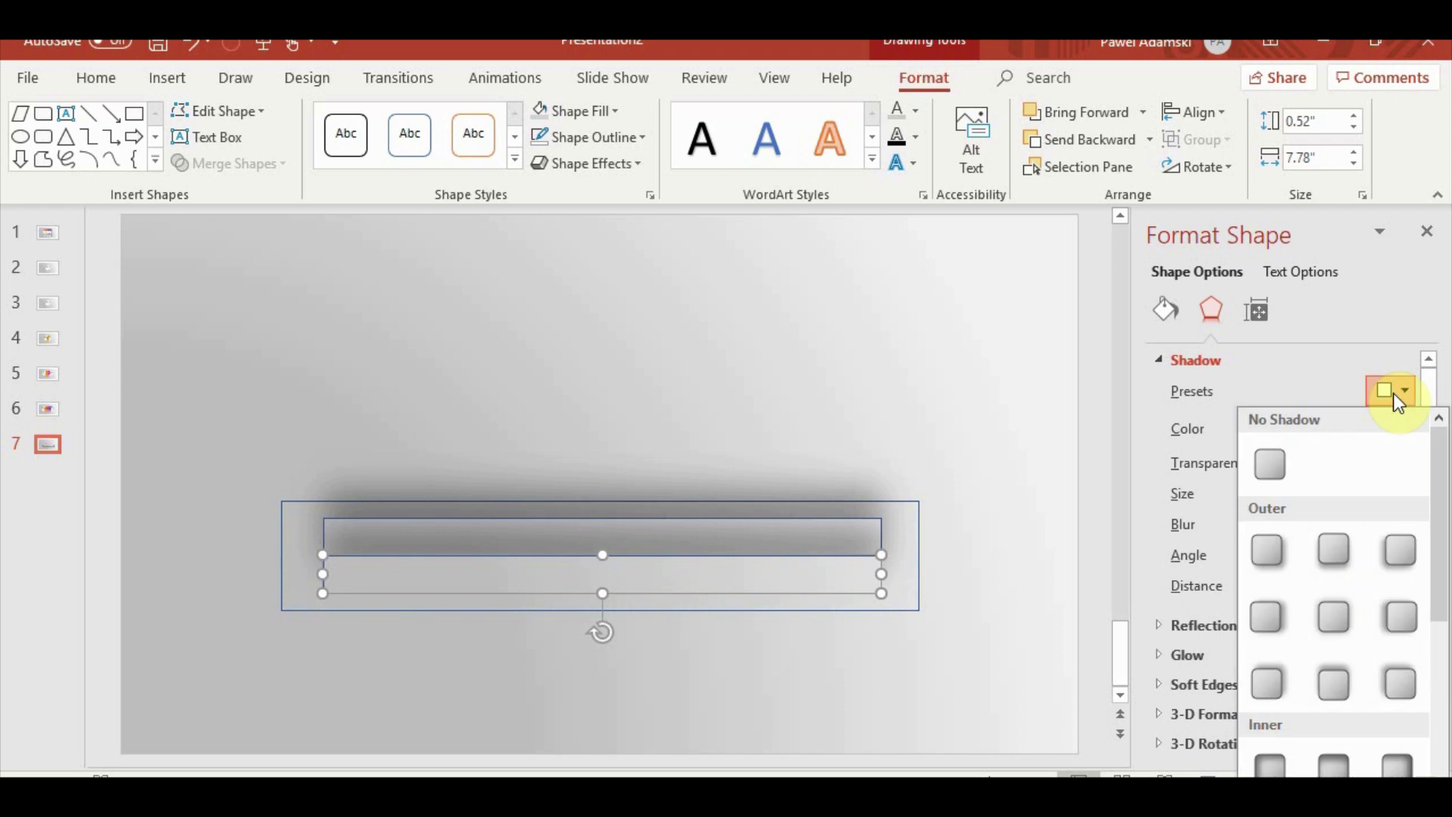
pyautogui.click(1332, 687)
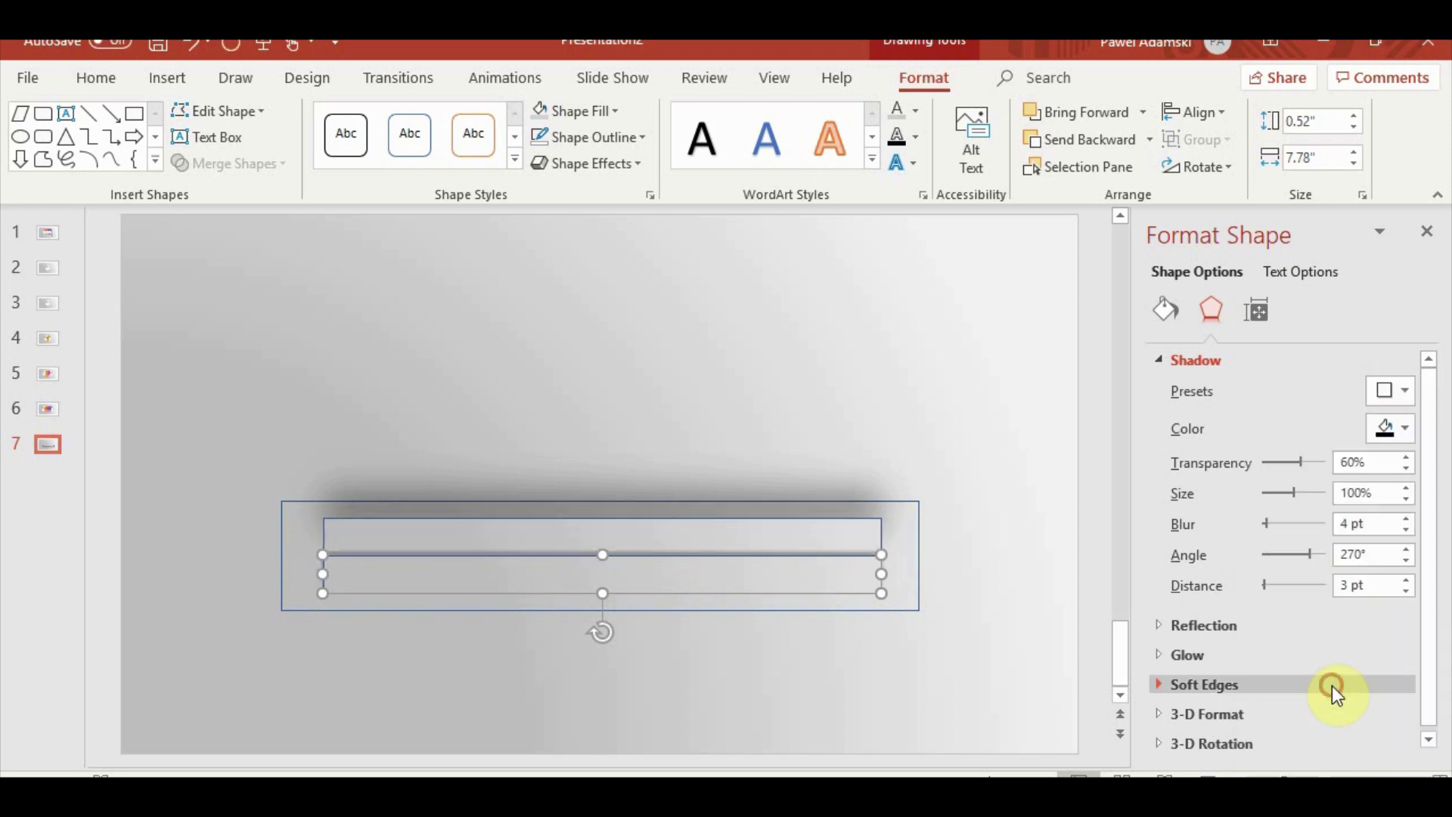
pyautogui.click(1393, 390)
pyautogui.click(1334, 550)
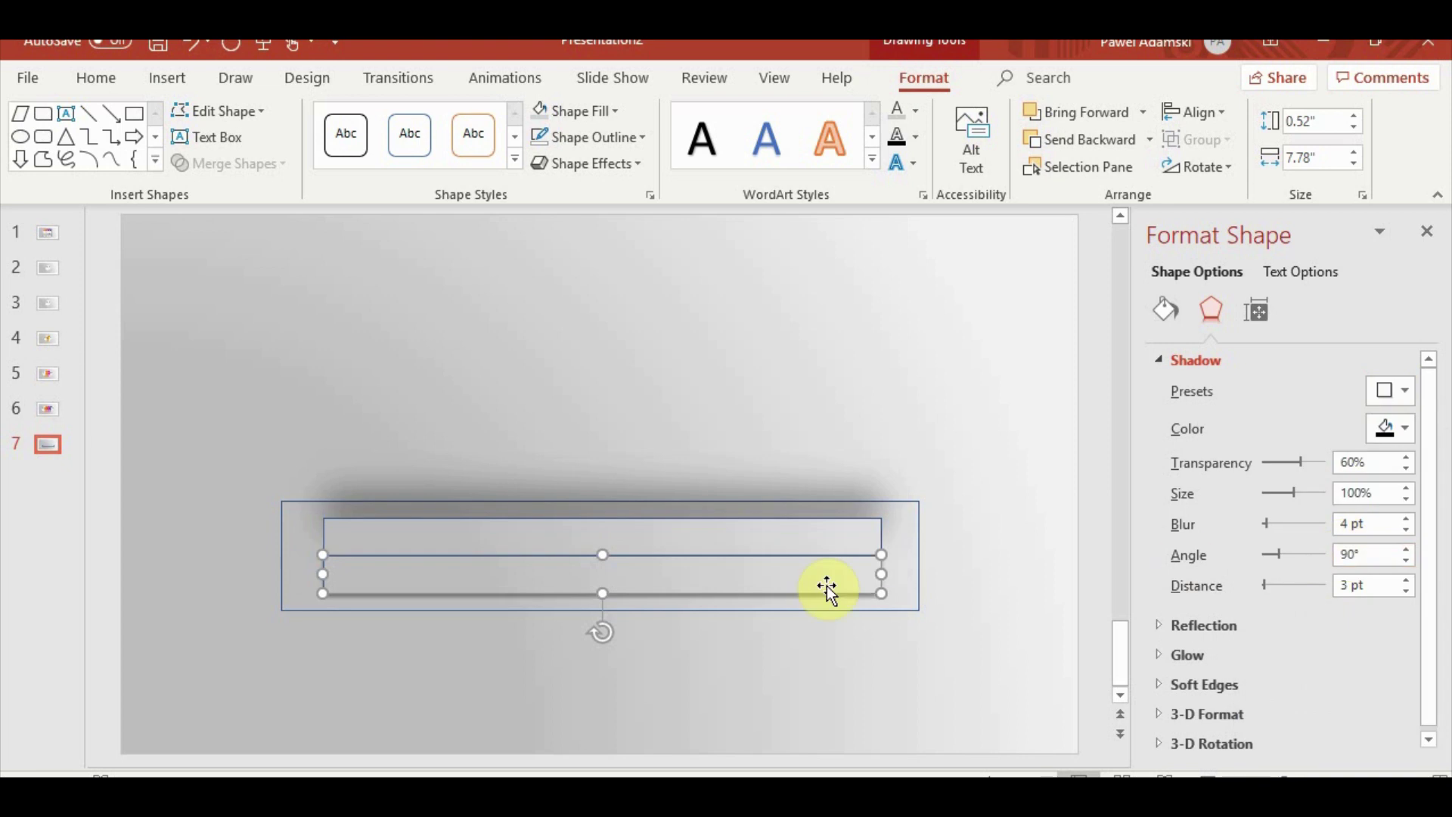
# Compare the upper strip's shadow settings and set the lower strip's shadow blur to 40 pt
pyautogui.click(692, 539)
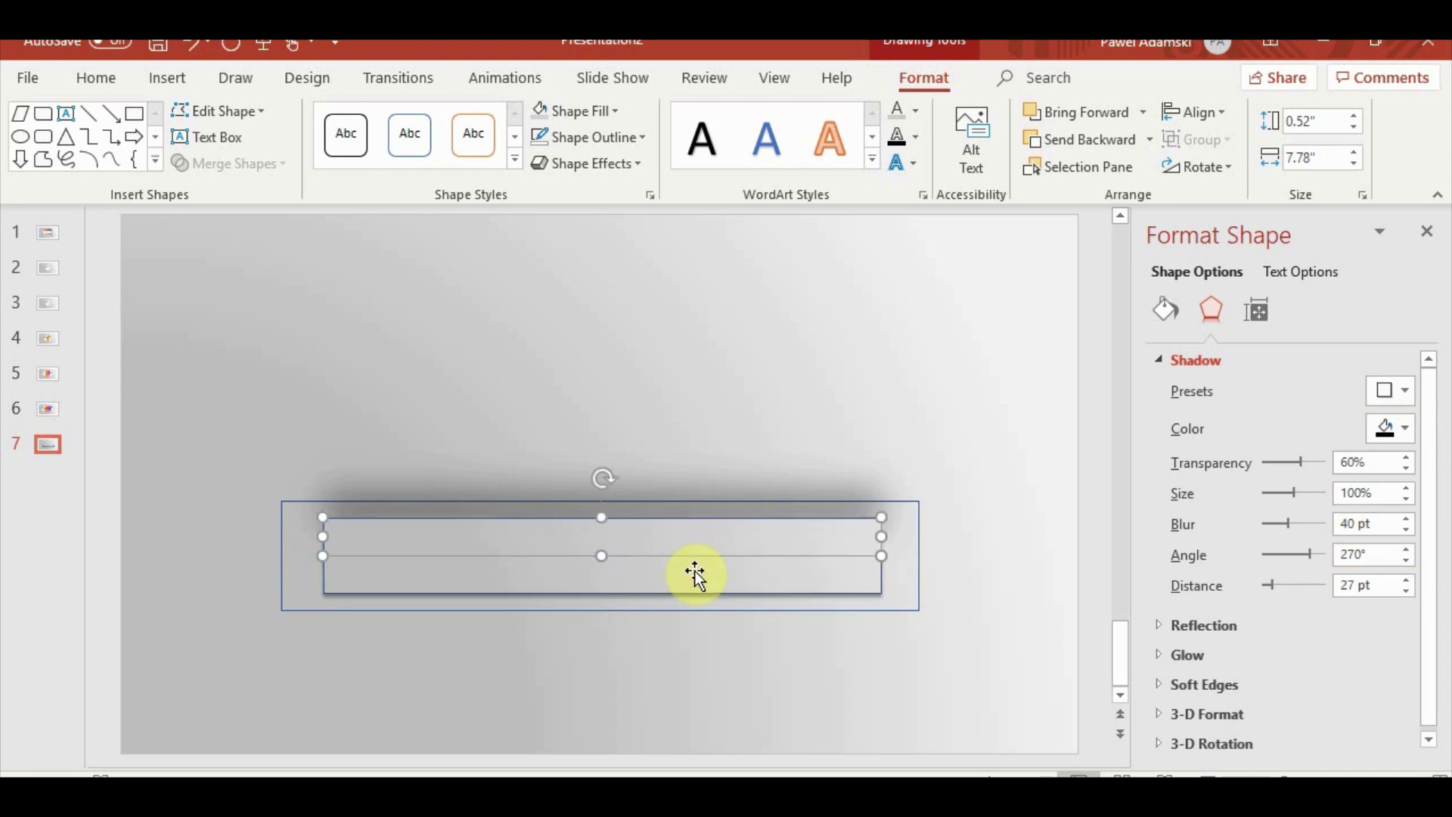
pyautogui.click(695, 575)
pyautogui.moveTo(1381, 524); pyautogui.dragTo(1270, 535)
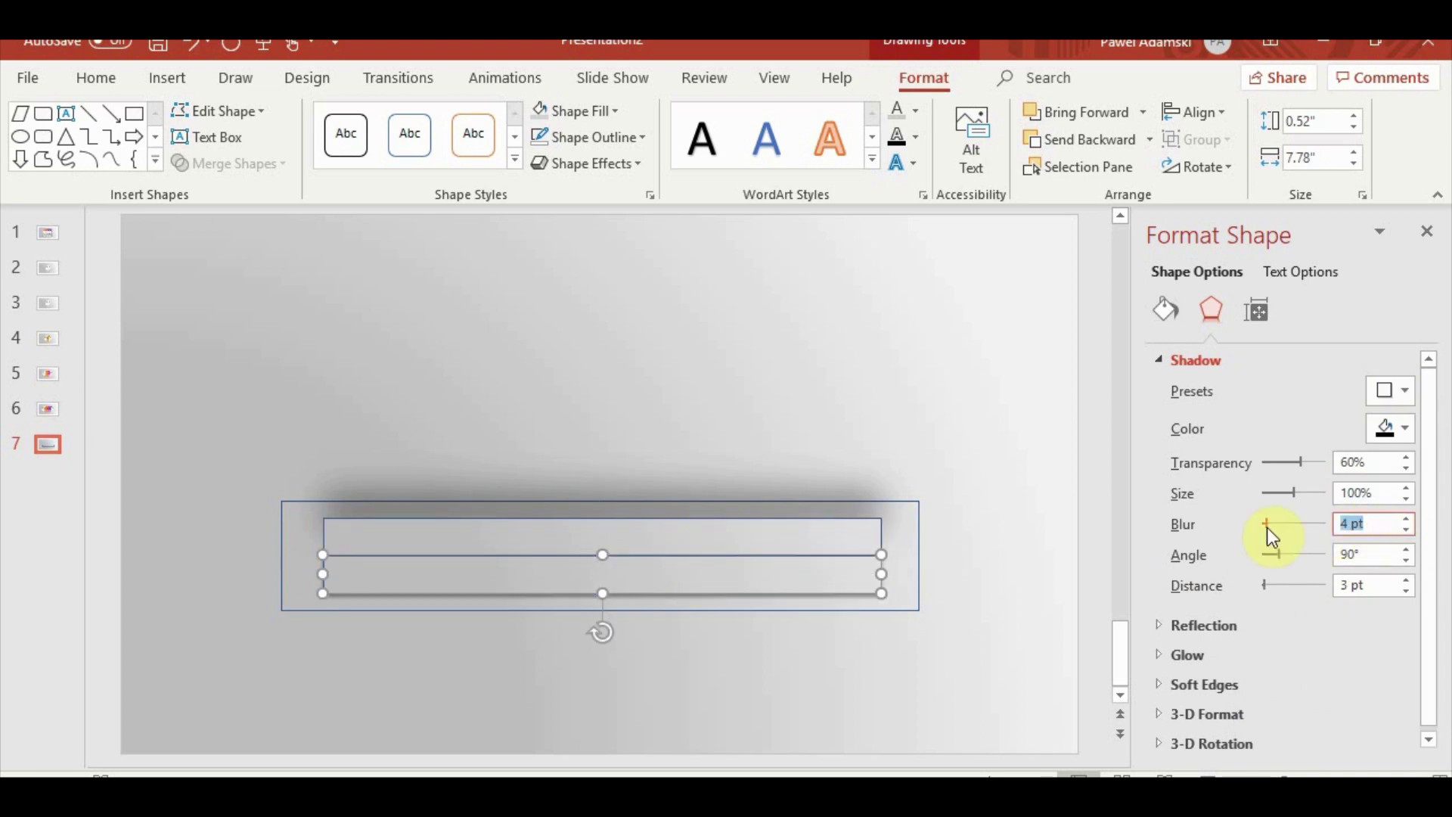
pyautogui.write('40')
pyautogui.press('Return')
# Set the lower strip's shadow distance to 27 pt to match the upper strip
pyautogui.click(817, 537)
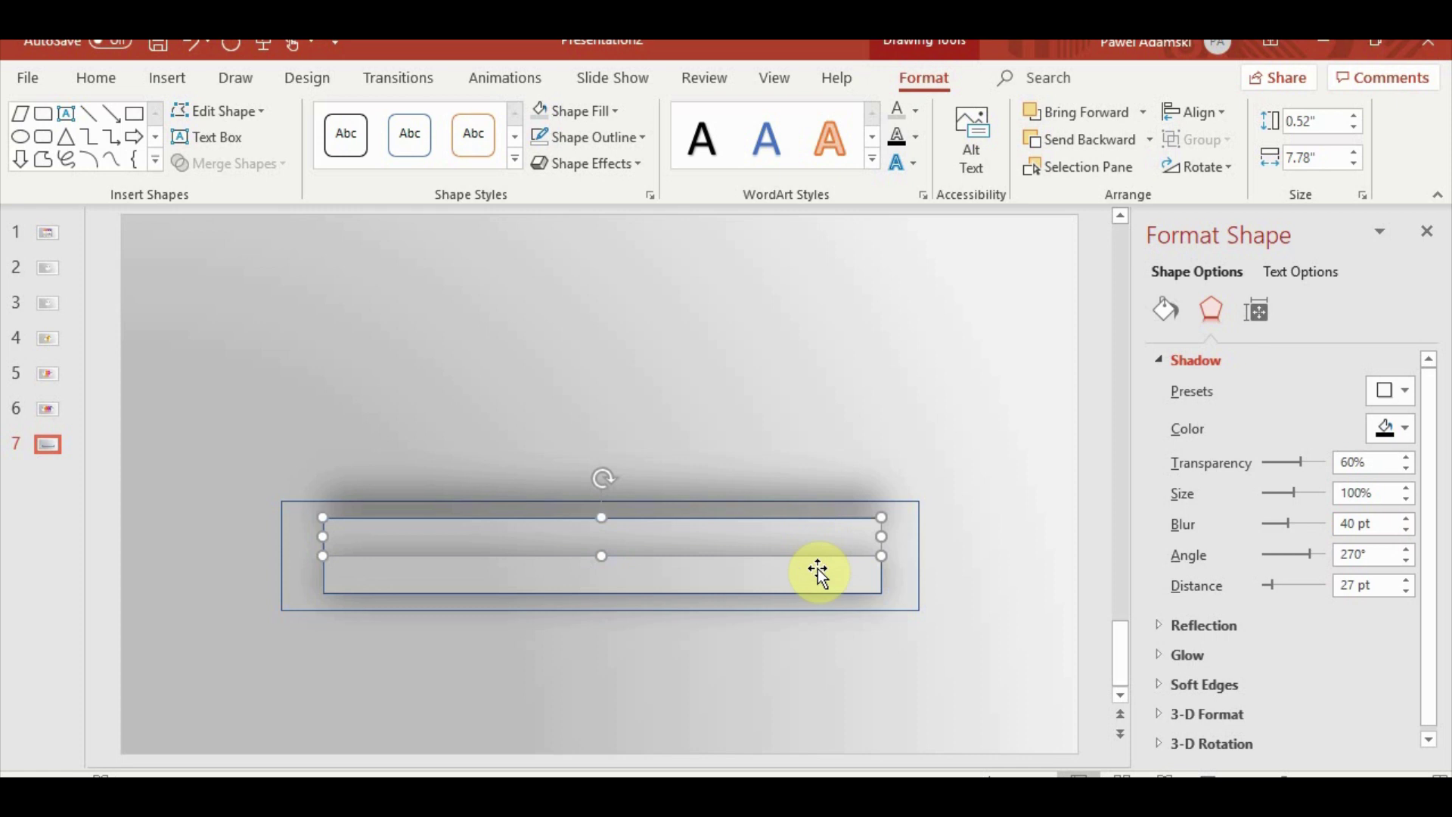
pyautogui.click(813, 573)
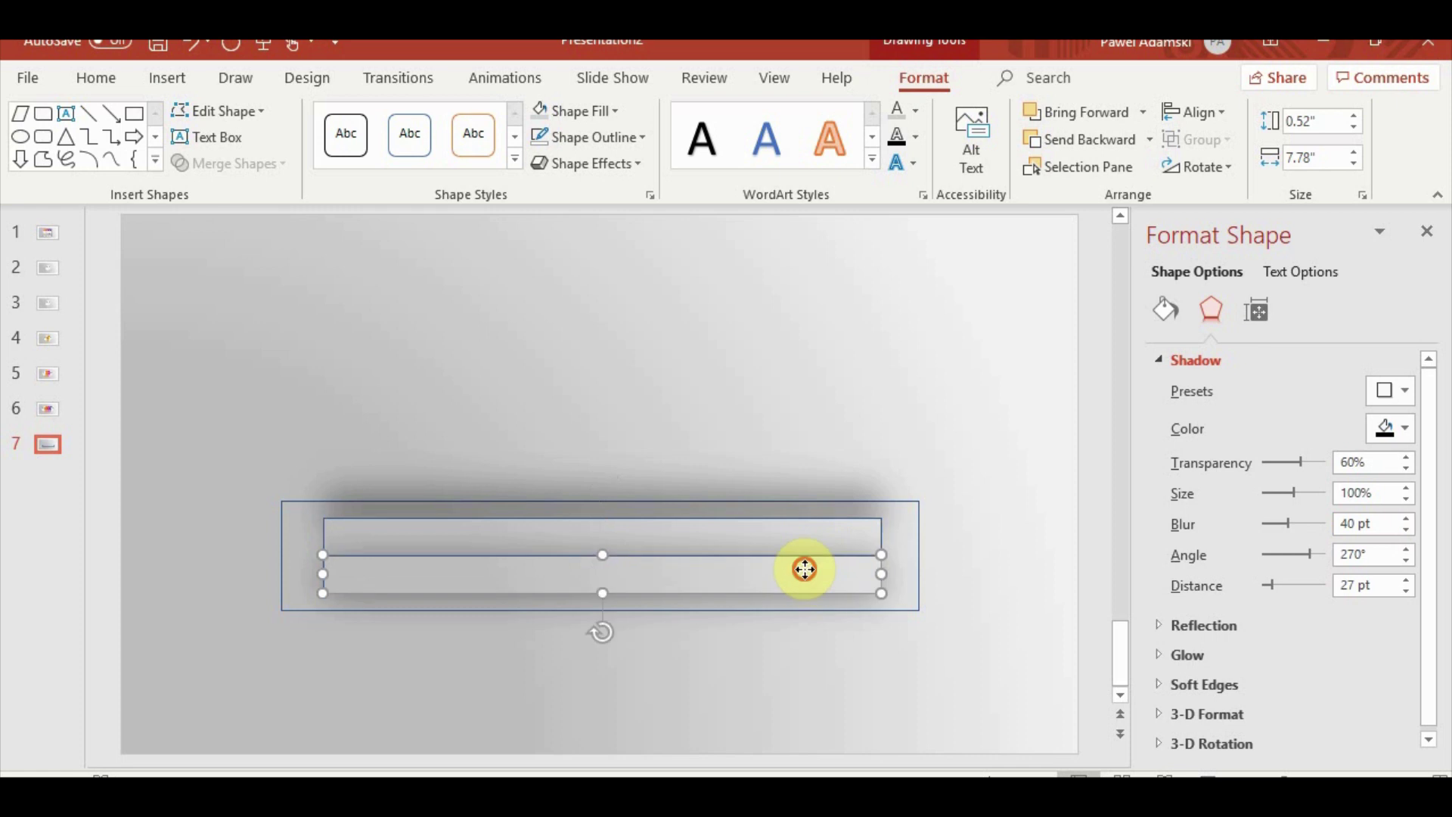
pyautogui.click(1405, 580)
pyautogui.click(1405, 579)
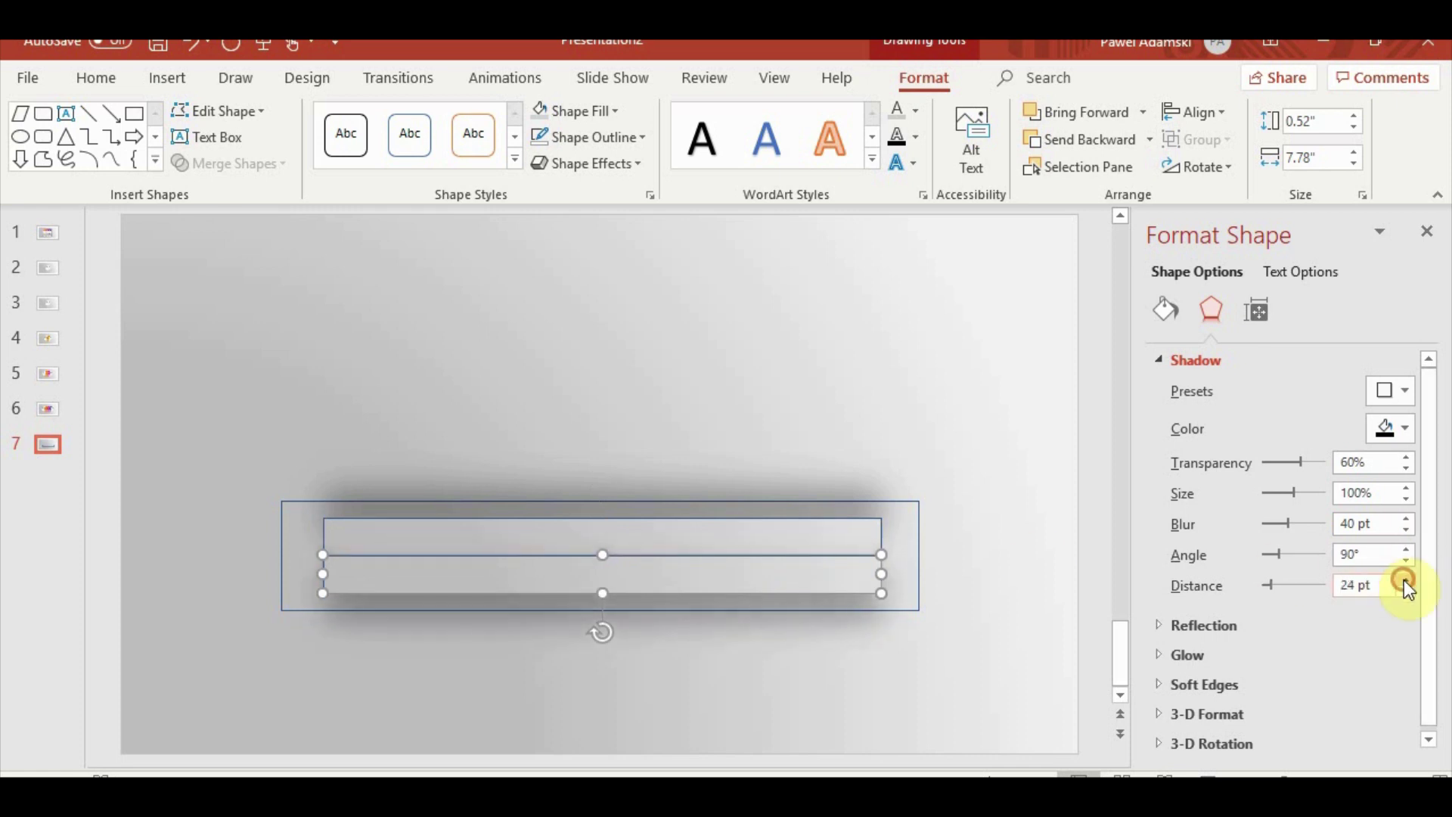
pyautogui.click(1404, 580)
pyautogui.click(1405, 580)
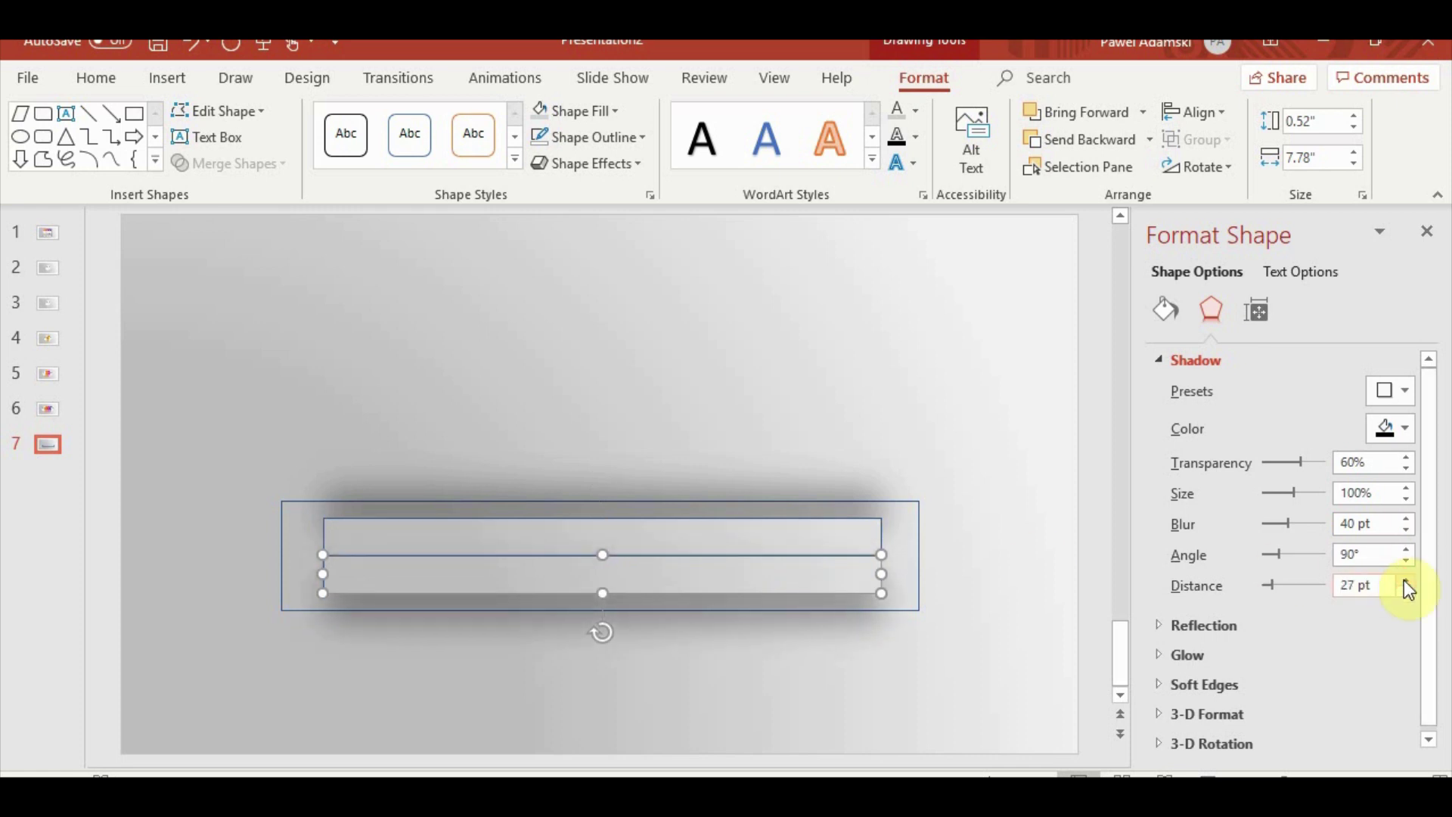
# Send both shadowed strips behind the large background-filled rectangle
pyautogui.click(995, 576)
pyautogui.click(779, 535)
pyautogui.keyDown('shift'); pyautogui.click(772, 574); pyautogui.keyUp('shift')
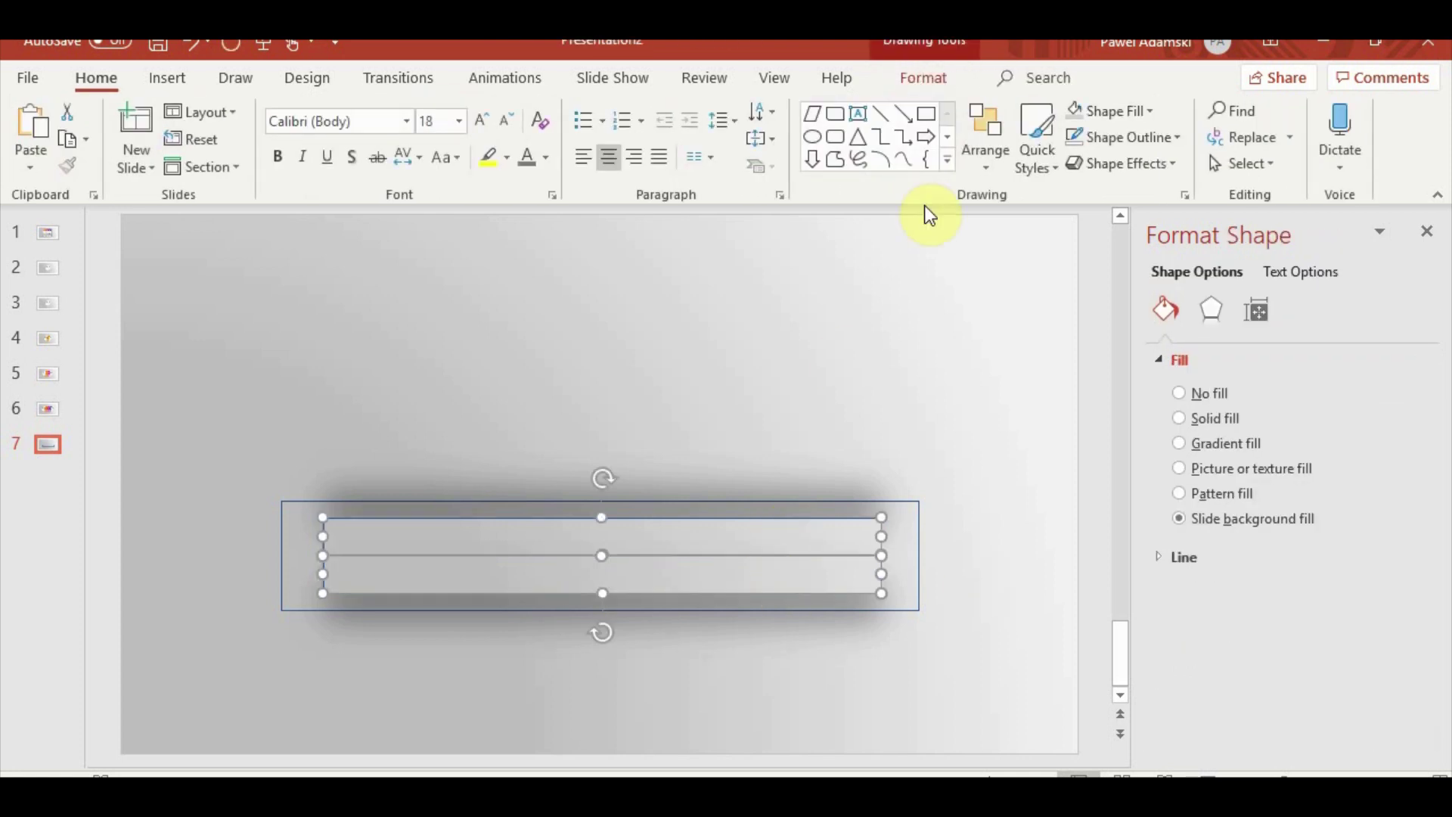
pyautogui.click(974, 152)
pyautogui.click(1071, 260)
pyautogui.click(1023, 560)
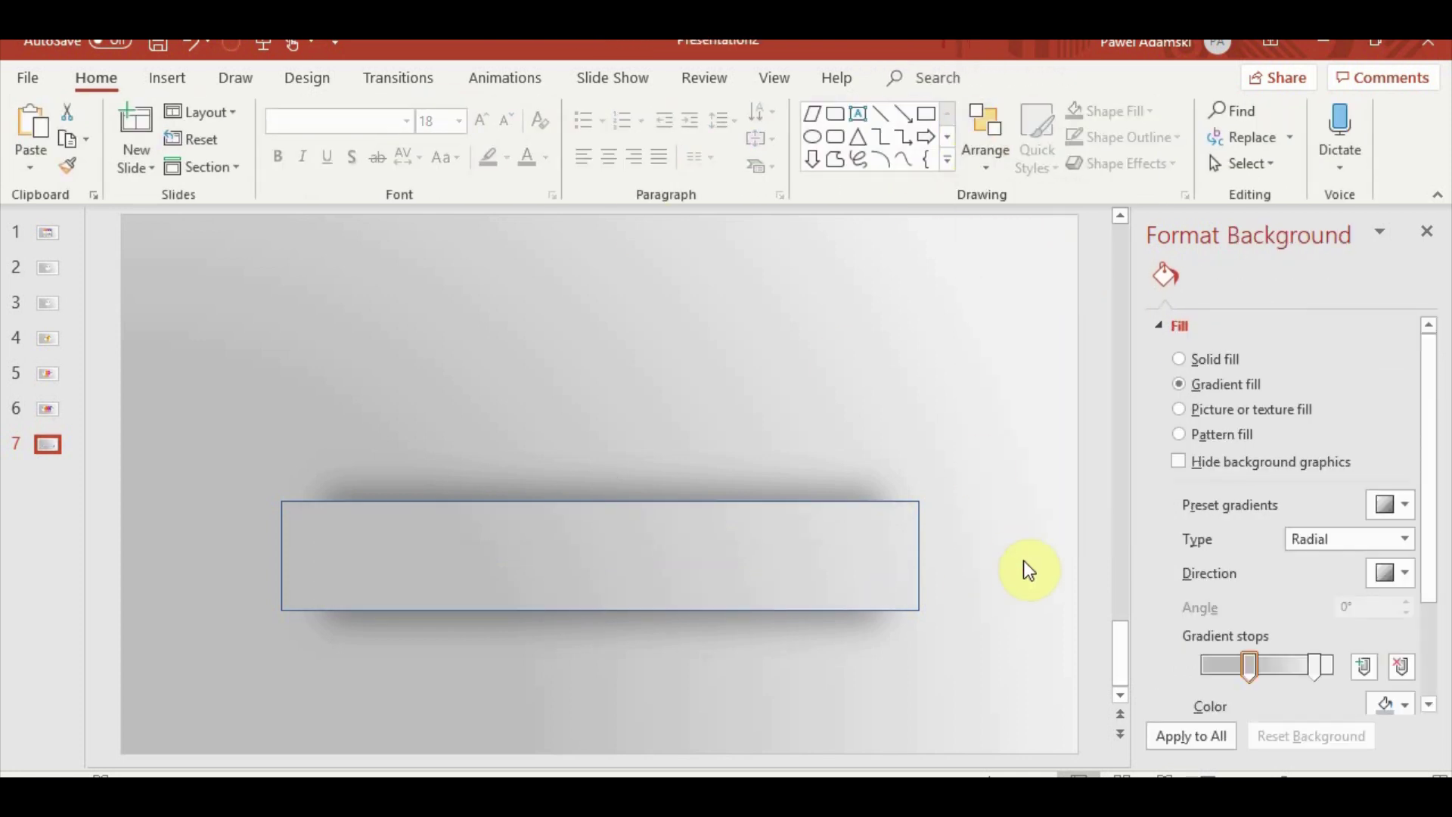
# Draw a tall rounded rectangle across the left part of the band and shorten it from its lower end
pyautogui.click(177, 80)
pyautogui.click(367, 172)
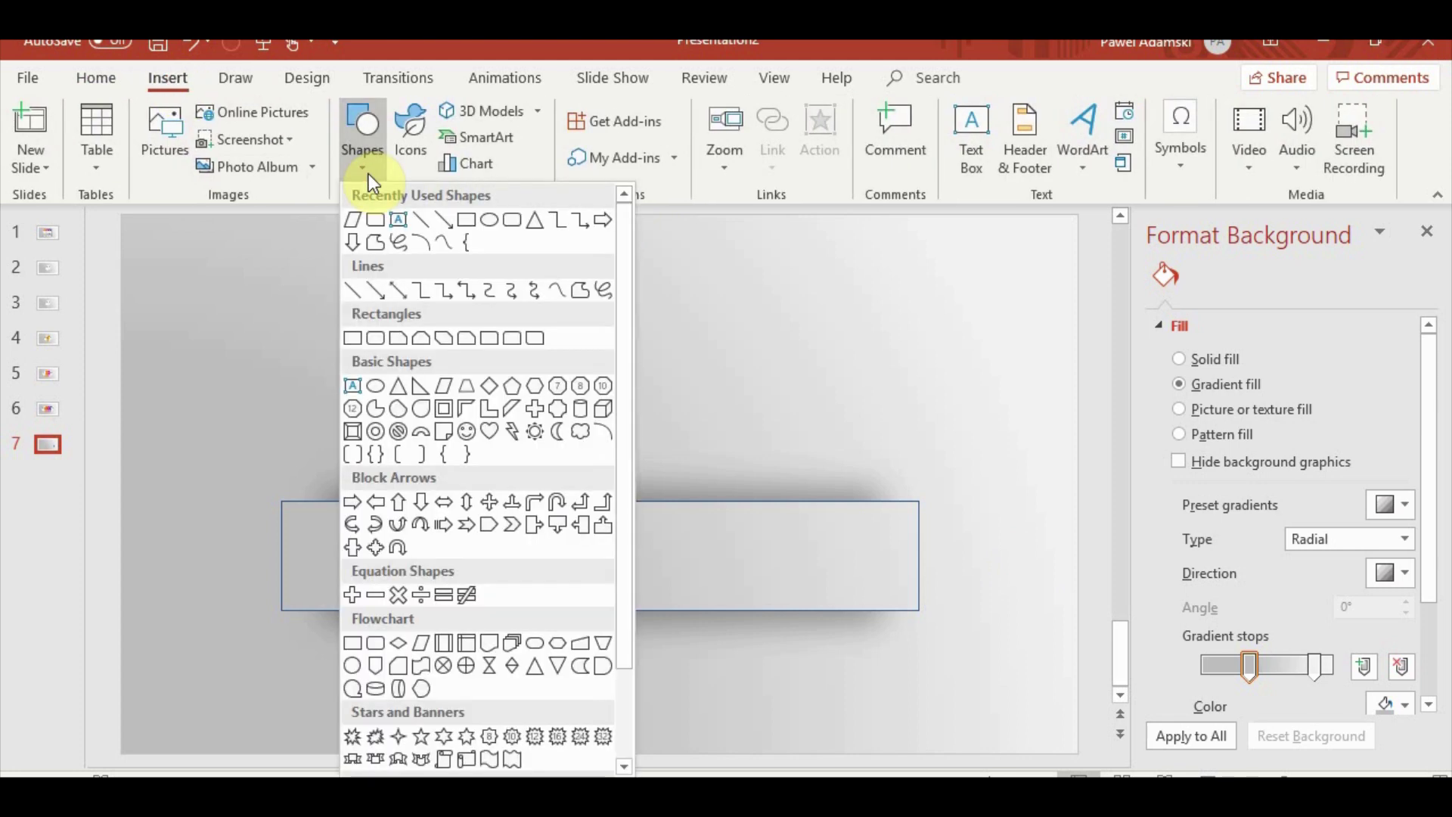
pyautogui.click(510, 221)
pyautogui.moveTo(363, 282); pyautogui.dragTo(501, 708)
pyautogui.hotkey('ctrl', 'v')
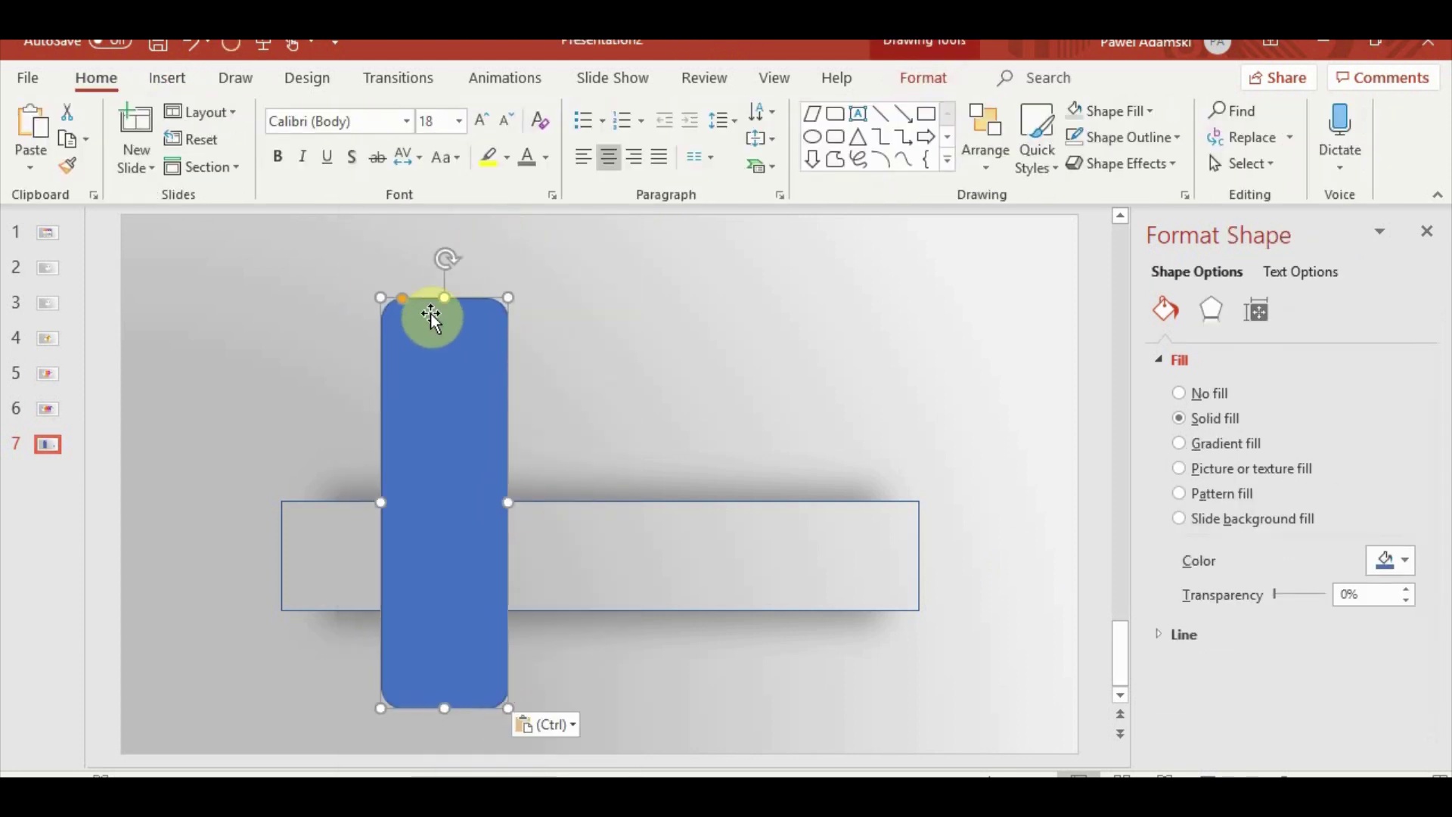
pyautogui.moveTo(444, 707); pyautogui.dragTo(446, 685)
pyautogui.click(463, 697)
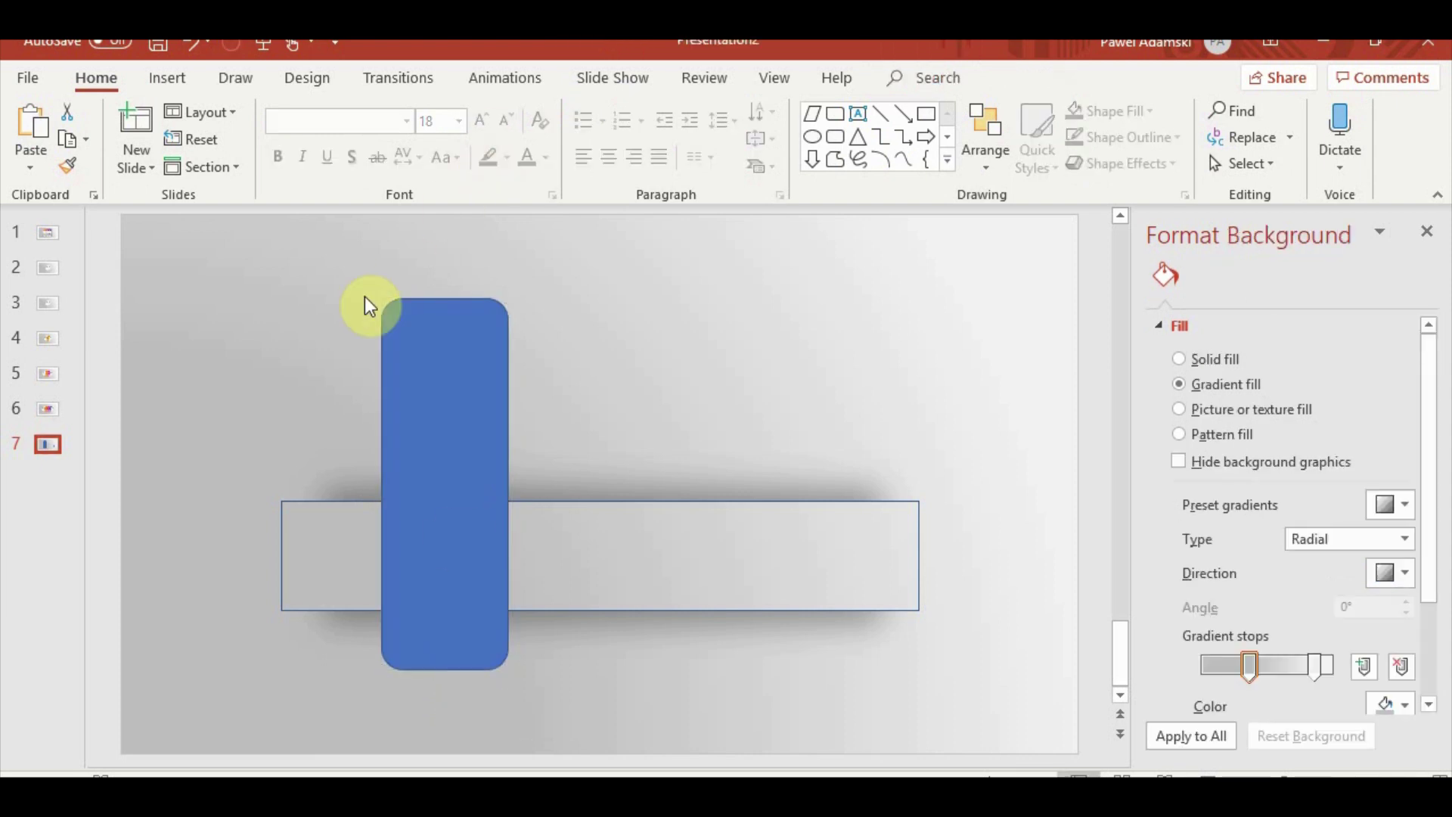
# Duplicate the tall rounded rectangle and place the copy beside it, level with the original and a small gap apart
pyautogui.click(415, 342)
pyautogui.hotkey('ctrl', 'd')
pyautogui.moveTo(503, 399); pyautogui.dragTo(588, 394)
pyautogui.click(690, 403)
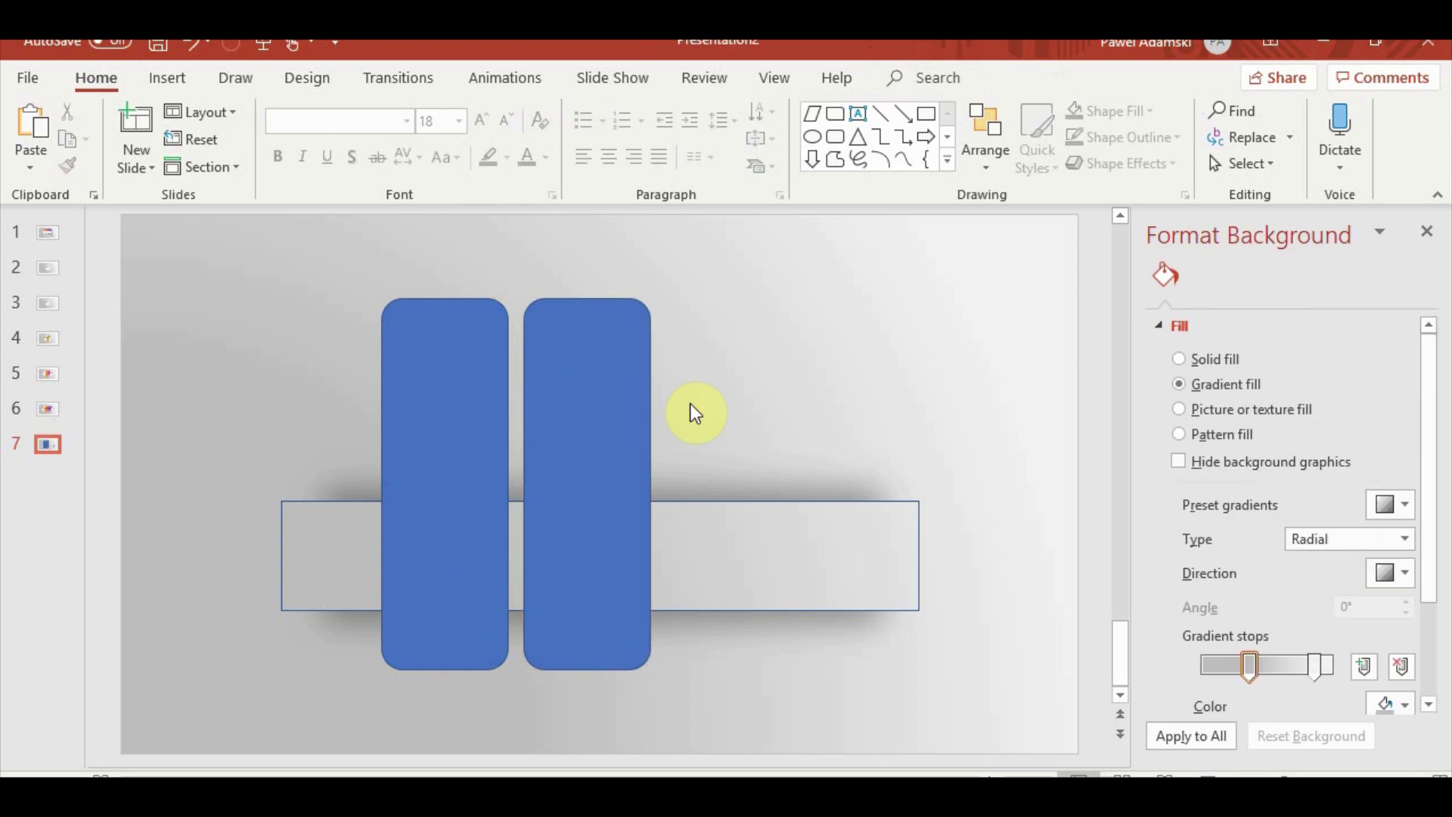
# Draw a rectangle with rounded diagonal corners across both tall bars and extend it downward past their lower ends
pyautogui.click(157, 84)
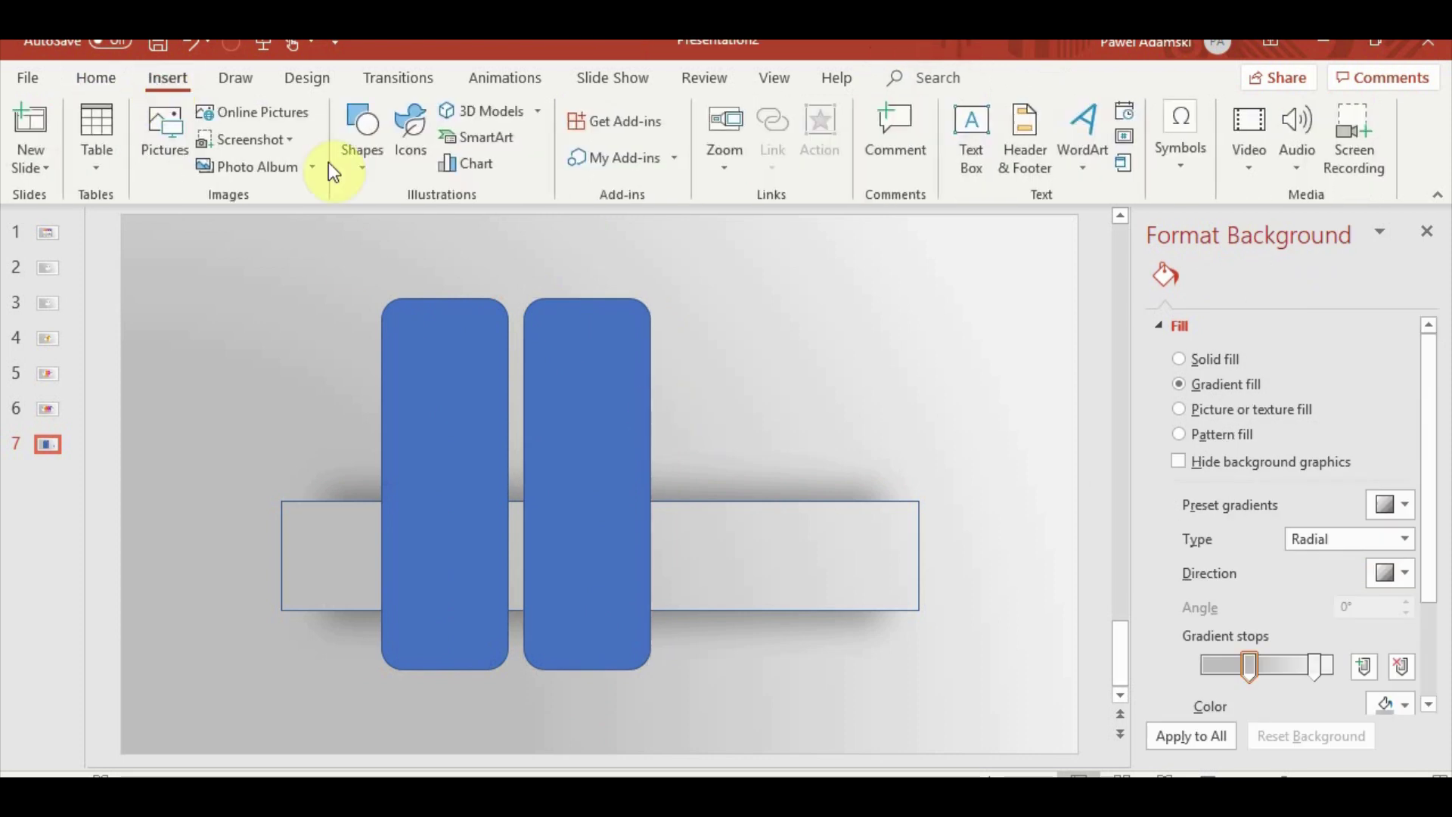
pyautogui.click(363, 155)
pyautogui.click(363, 234)
pyautogui.moveTo(760, 379)
pyautogui.mouseDown()
pyautogui.moveTo(362, 477)
pyautogui.moveTo(370, 489)
pyautogui.mouseUp()
pyautogui.moveTo(602, 472); pyautogui.dragTo(603, 478)
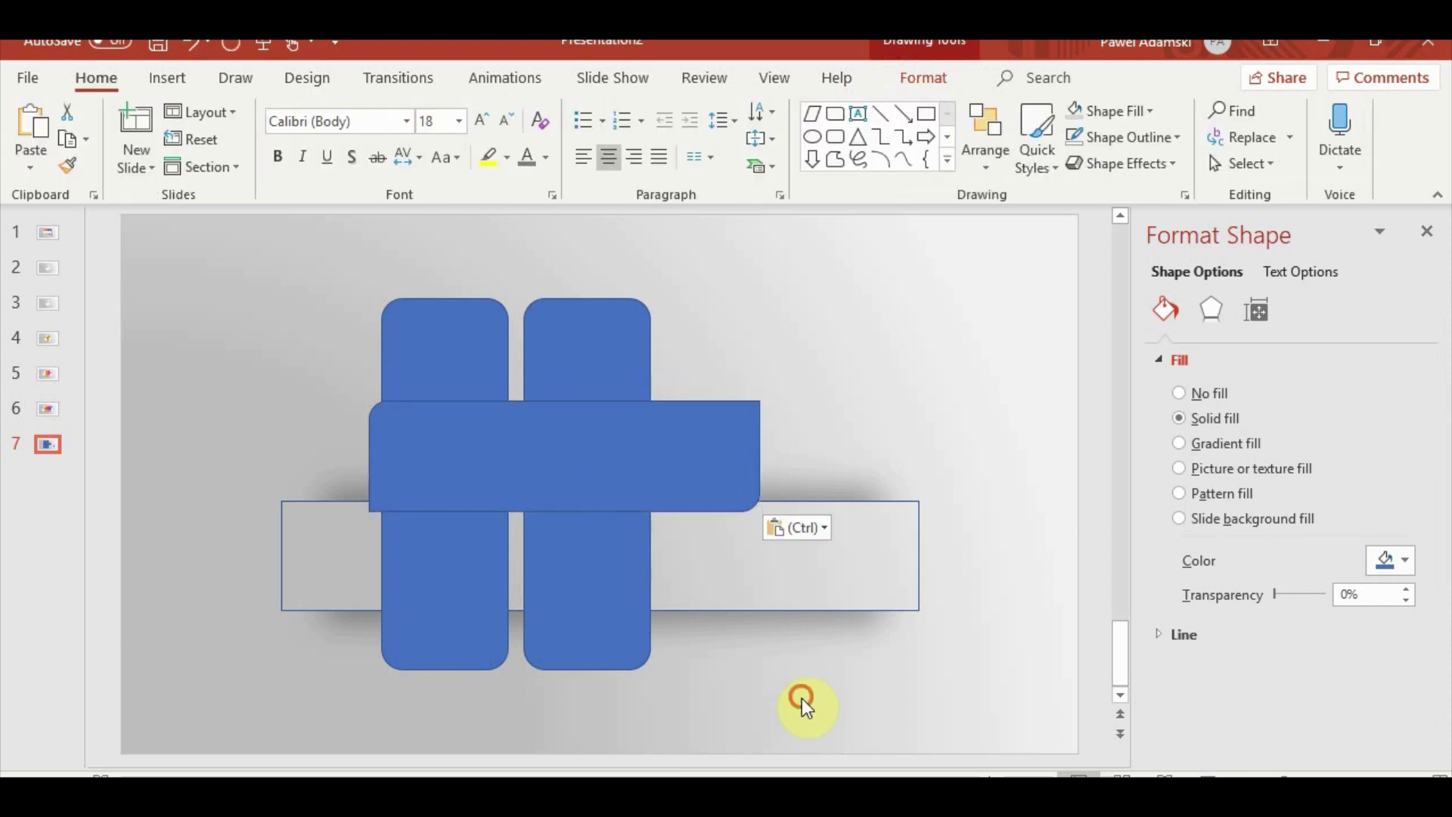
pyautogui.moveTo(563, 511); pyautogui.dragTo(561, 744)
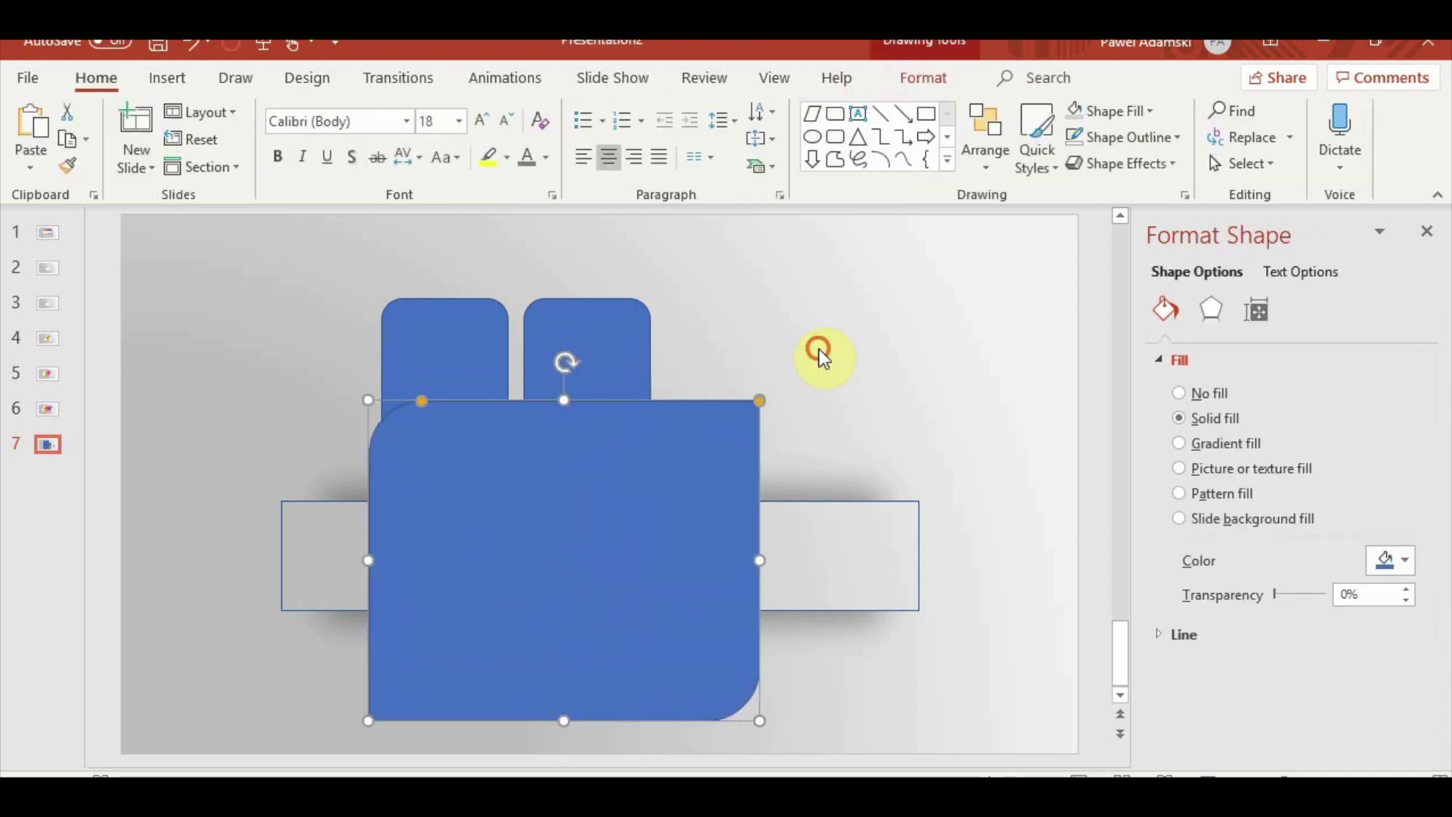
# Subtract the rectangle with rounded diagonal corners from the second tall bar and move the remaining cap slightly away from the first bar
pyautogui.click(586, 395)
pyautogui.keyDown('shift'); pyautogui.click(691, 593); pyautogui.keyUp('shift')
pyautogui.click(924, 78)
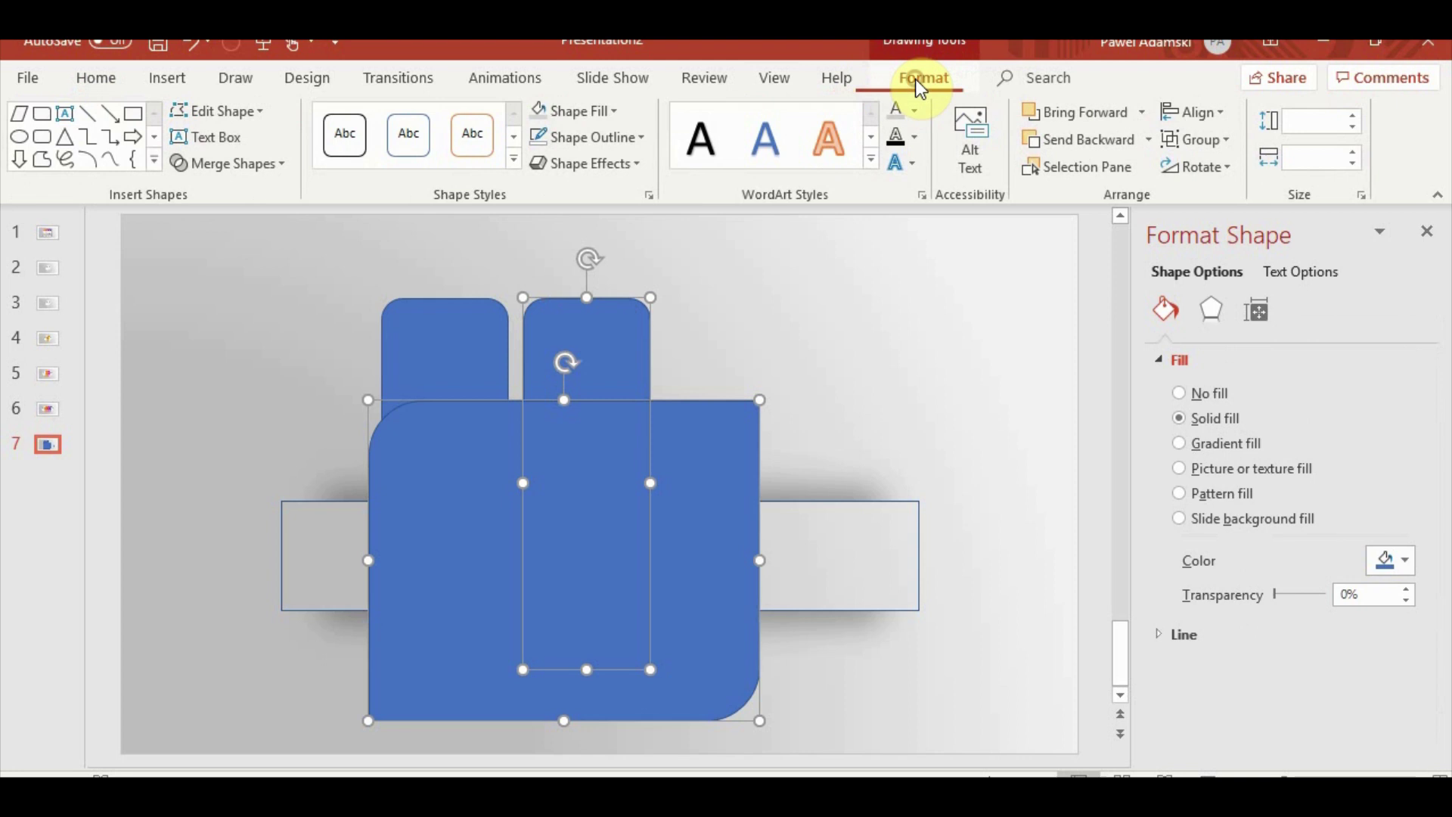
pyautogui.click(274, 166)
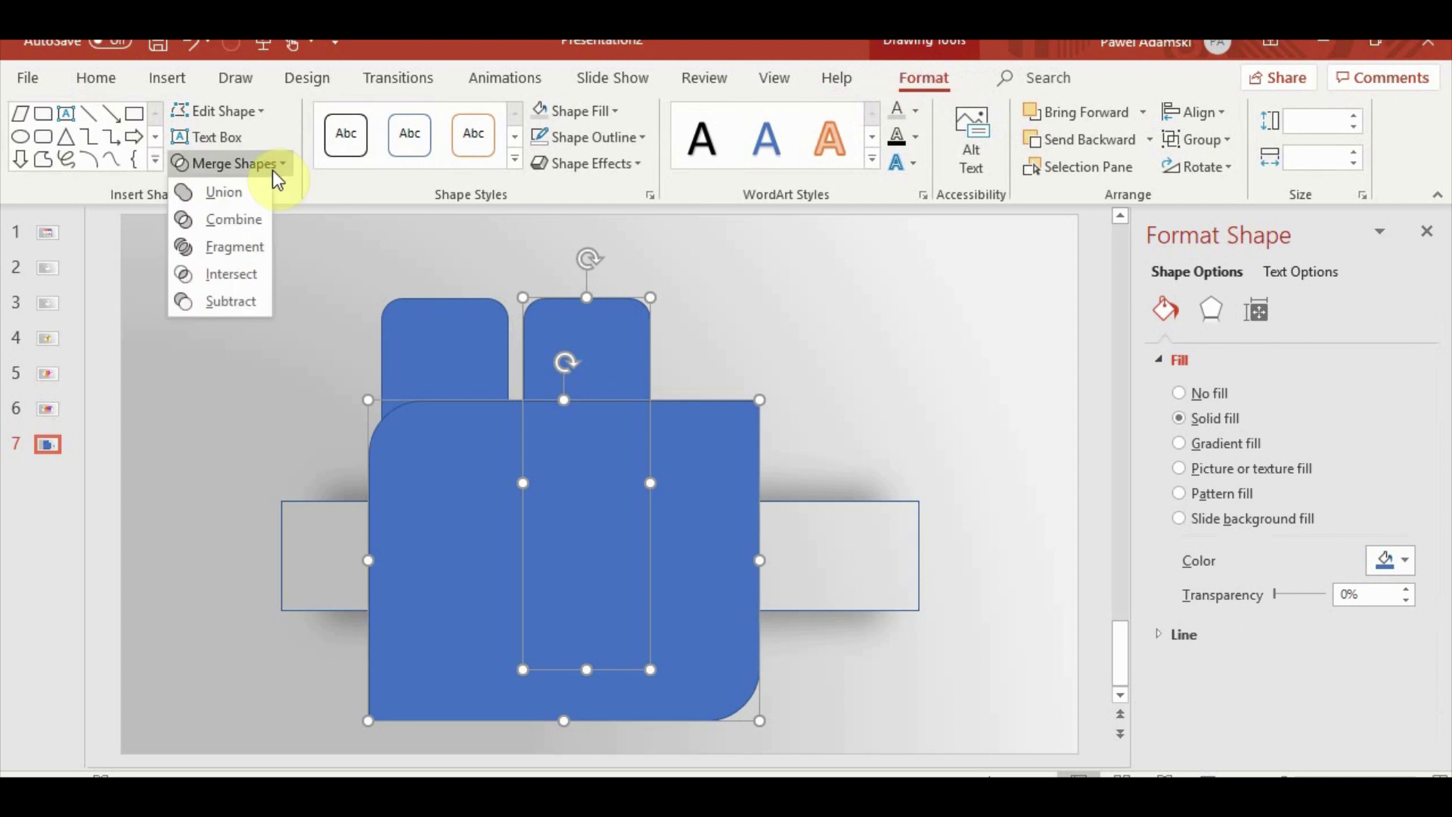
pyautogui.click(242, 301)
pyautogui.keyDown('shift'); pyautogui.click(444, 406); pyautogui.keyUp('shift')
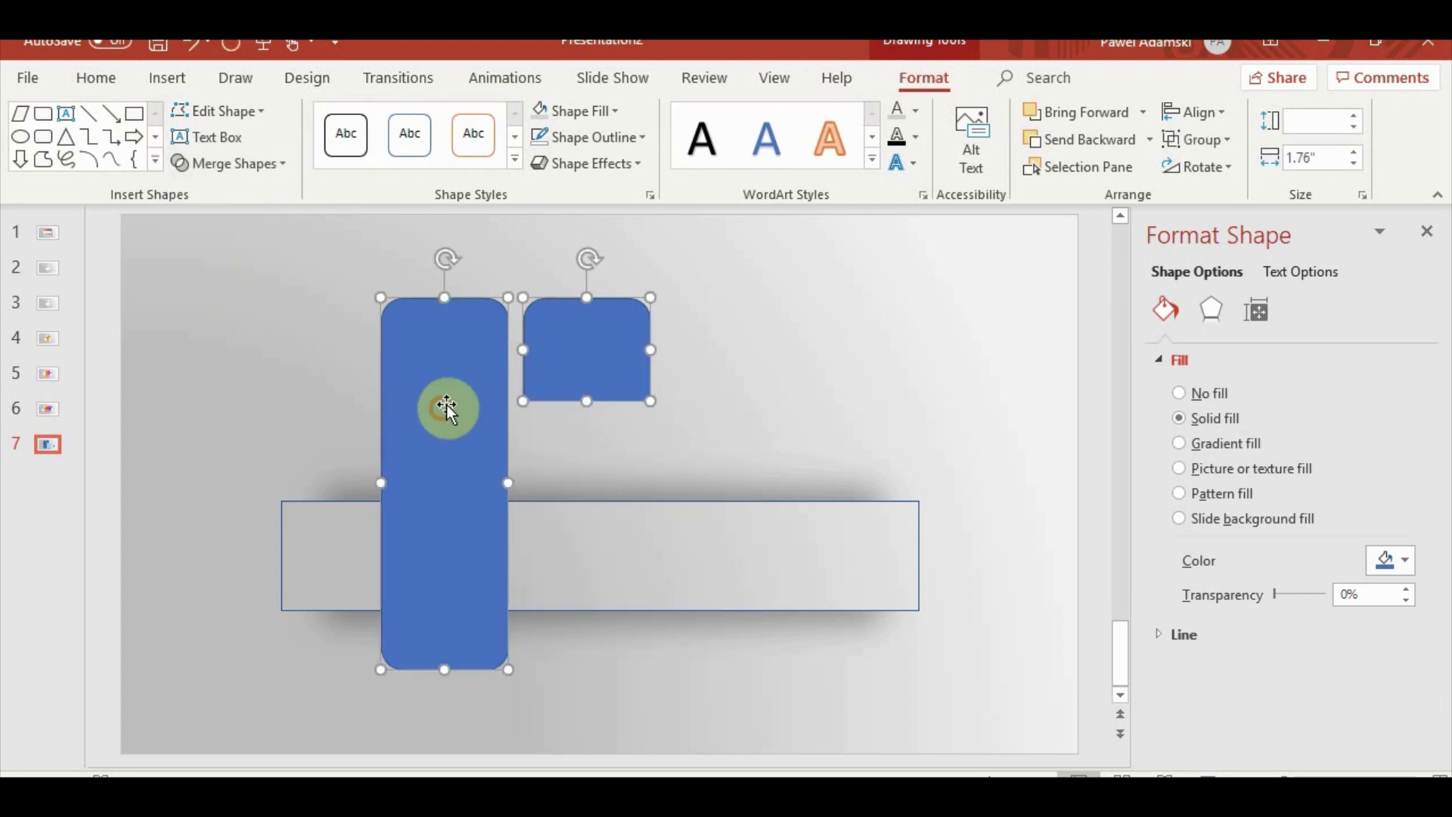
pyautogui.click(752, 369)
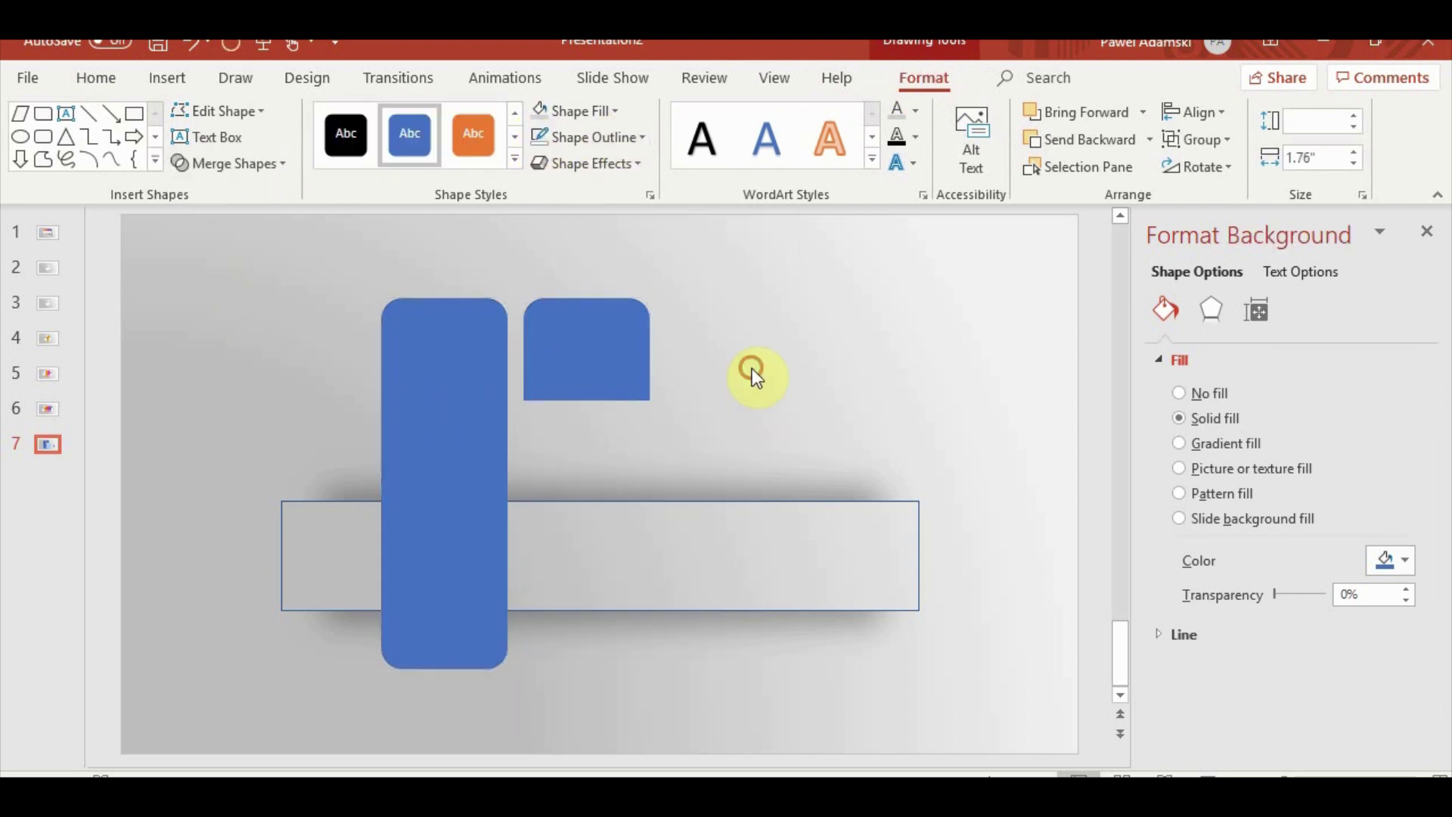
pyautogui.moveTo(606, 360); pyautogui.dragTo(657, 344)
# Fill the tall rounded bar with white
pyautogui.click(480, 390)
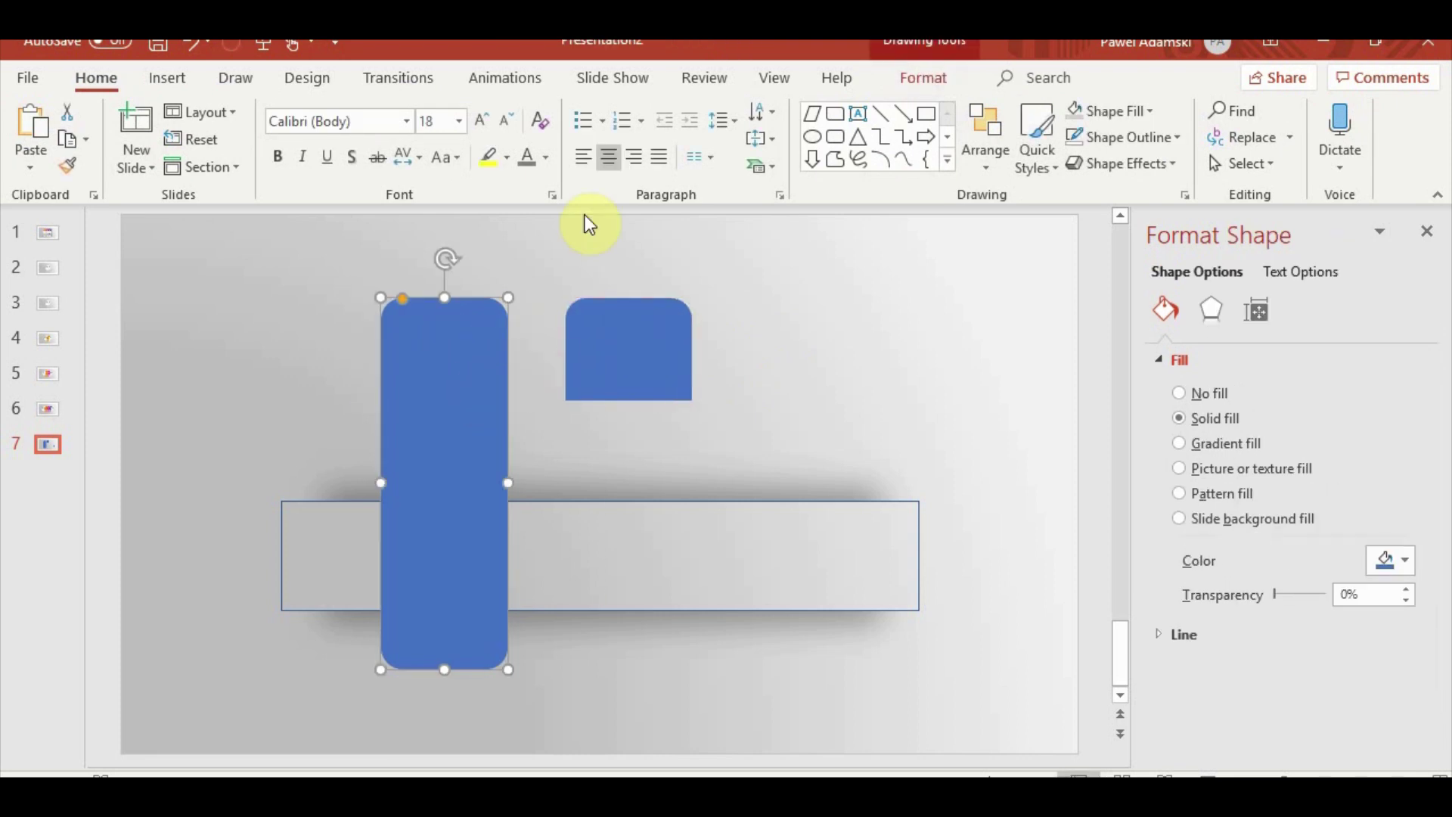
pyautogui.click(923, 77)
pyautogui.click(615, 112)
pyautogui.click(540, 162)
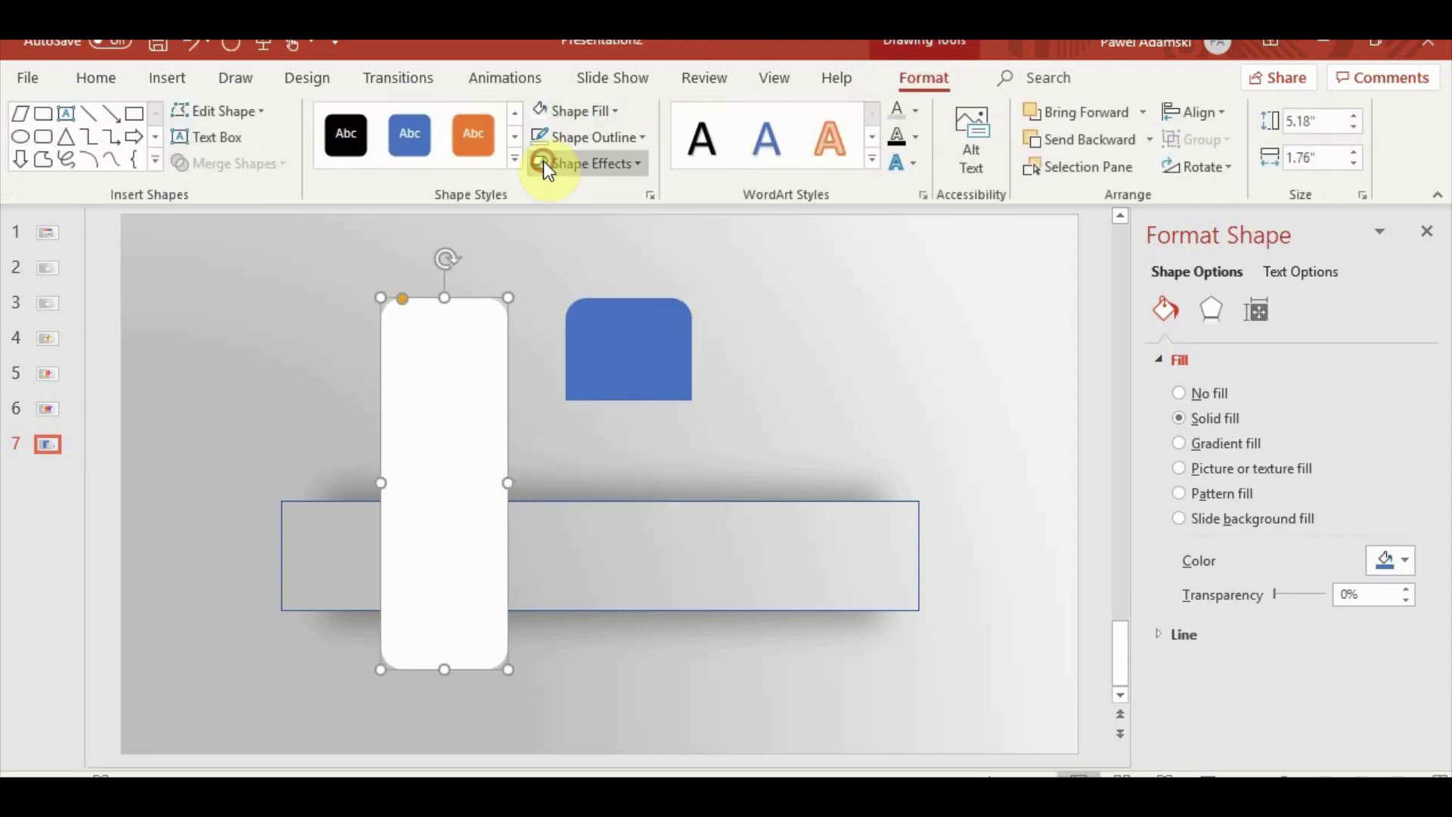
# Copy the START shape's formatting from slide 6 onto the tall bar on slide 7 and align the blue cap over its upper end
pyautogui.click(39, 414)
pyautogui.click(322, 386)
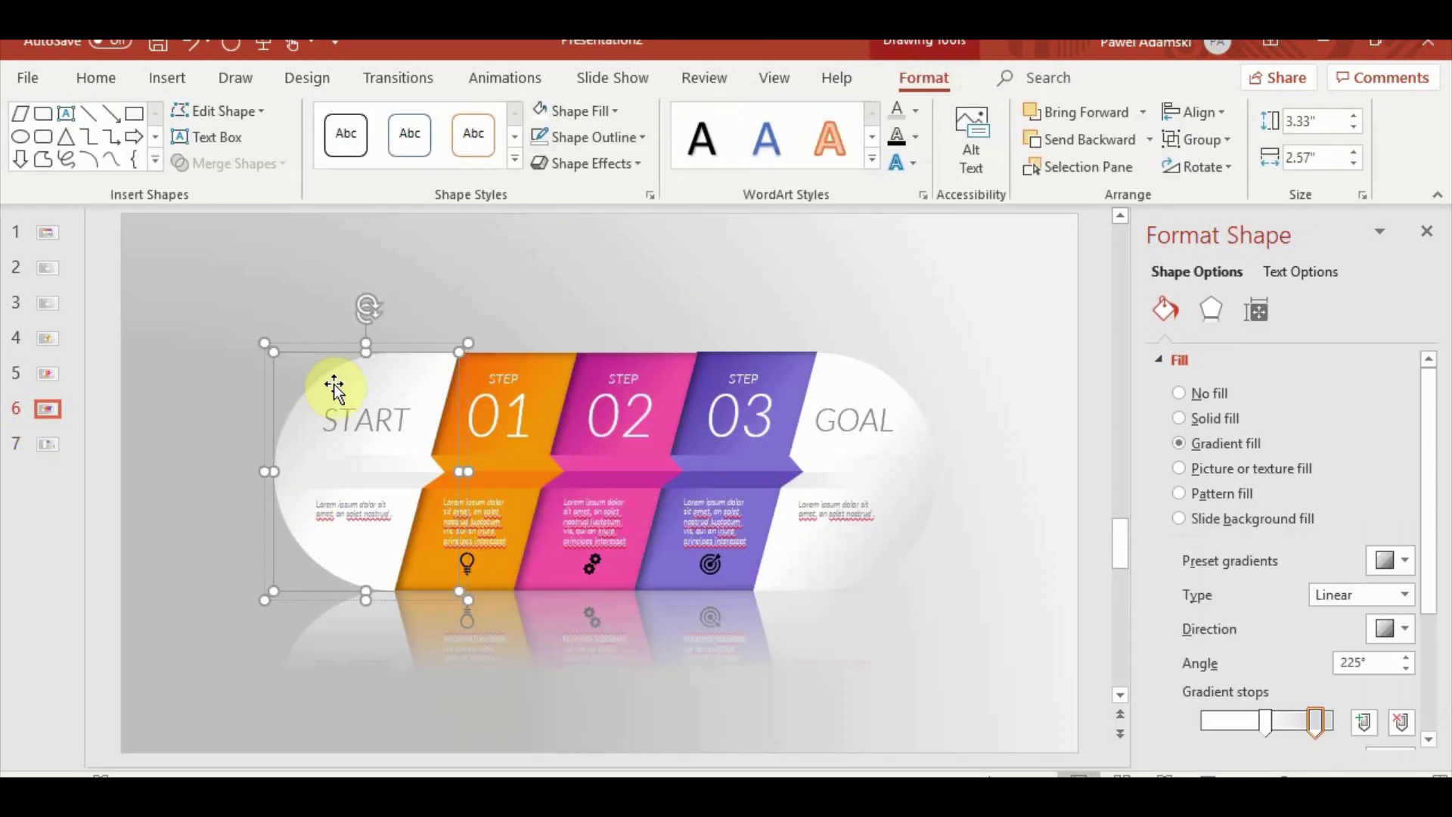
pyautogui.click(84, 78)
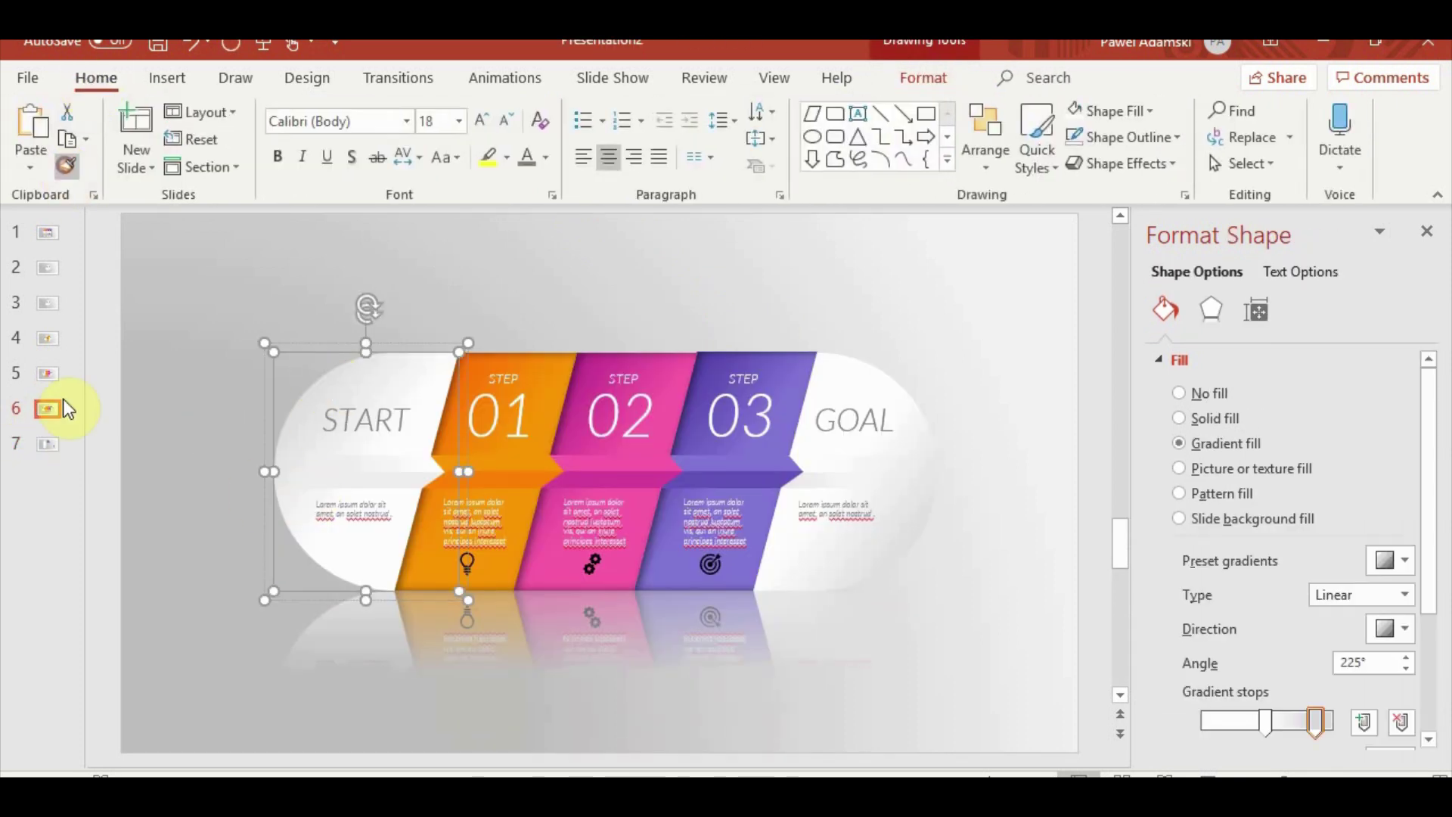
pyautogui.click(47, 443)
pyautogui.click(421, 377)
pyautogui.click(800, 414)
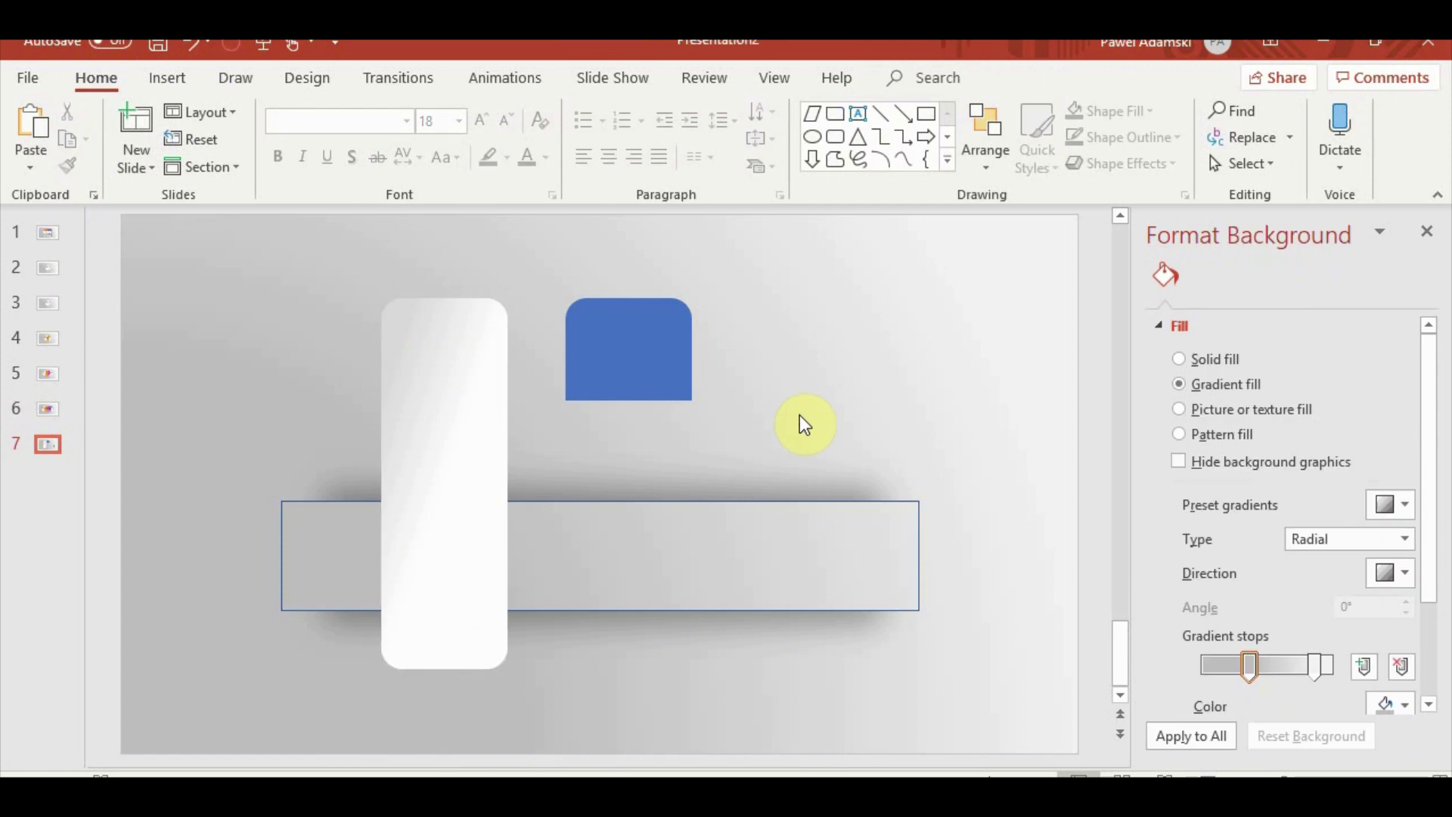
pyautogui.moveTo(654, 354); pyautogui.dragTo(474, 350)
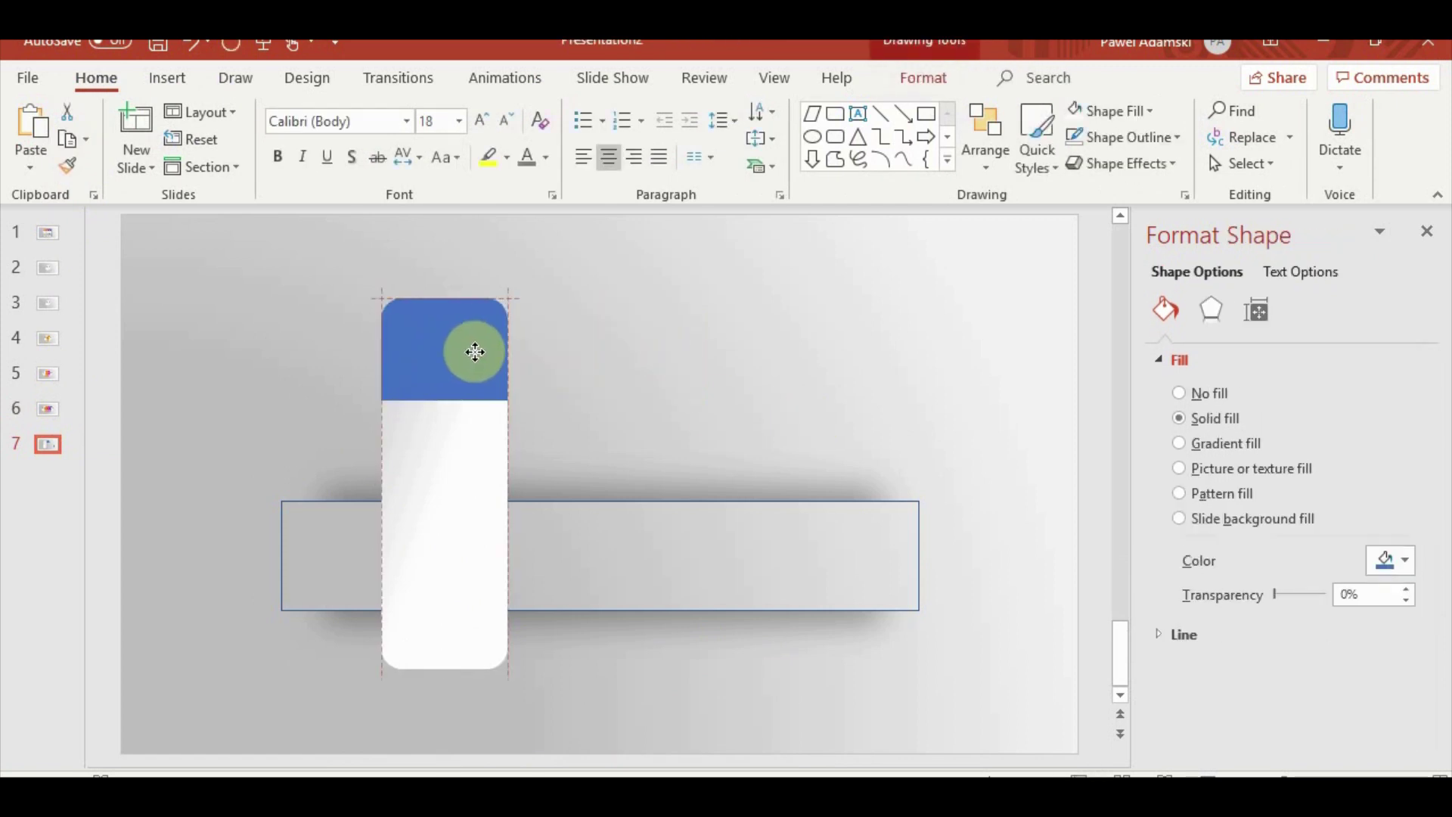
pyautogui.click(697, 387)
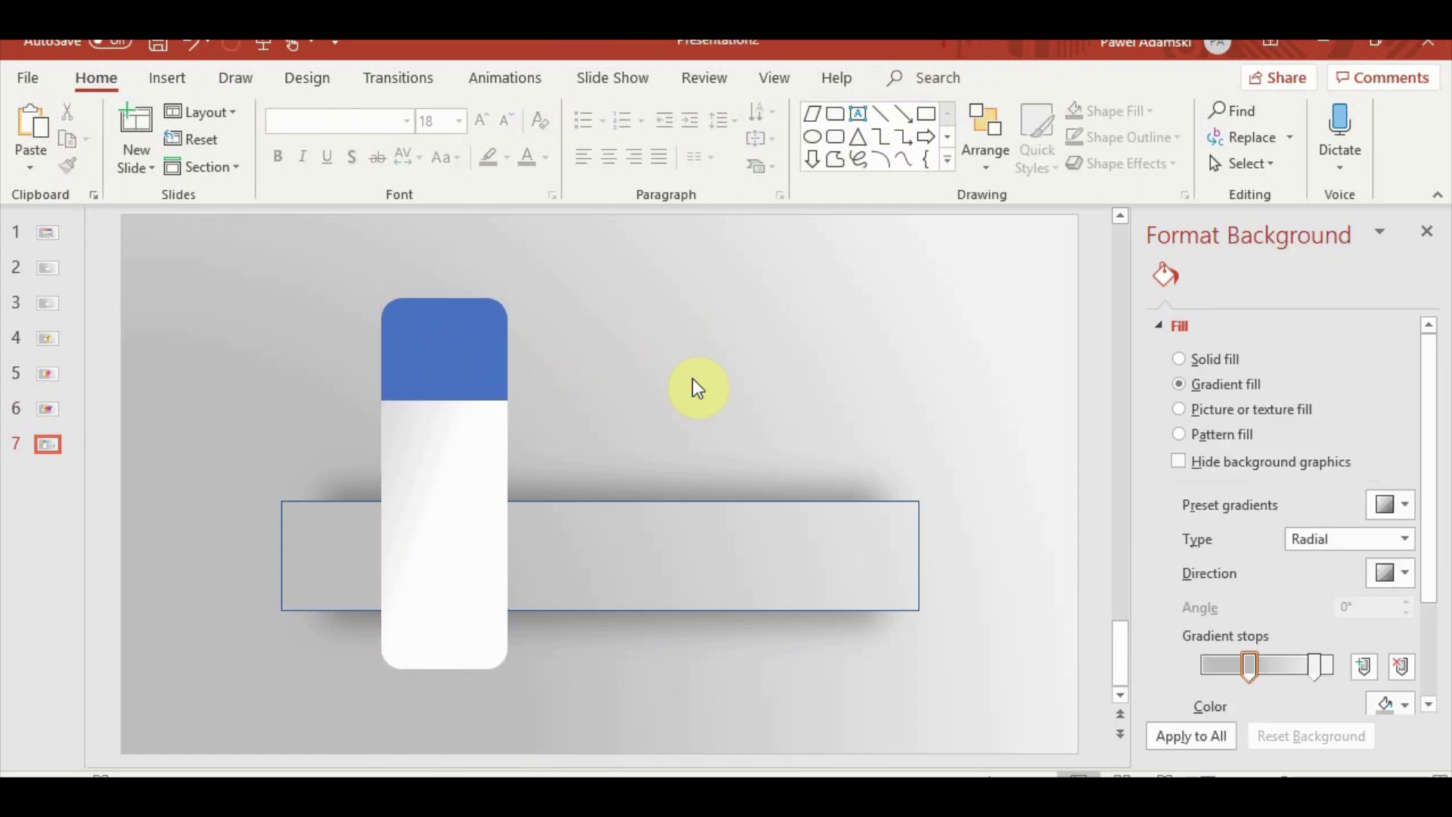
# Draw a small isosceles triangle beside the blue cap, about 0.28" high and 0.43" wide, and rotate it to point right
pyautogui.click(166, 76)
pyautogui.click(361, 158)
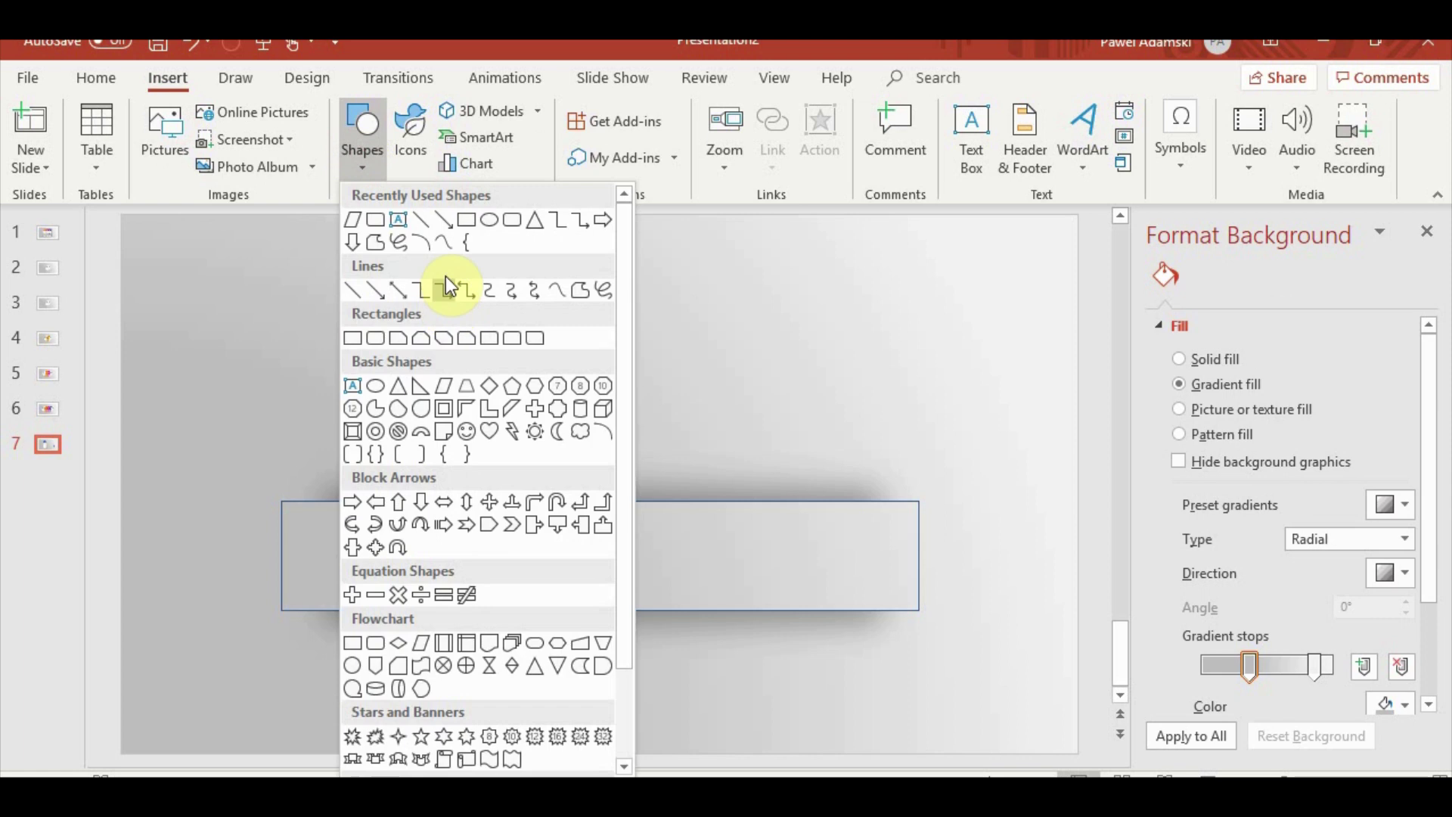
pyautogui.click(534, 220)
pyautogui.moveTo(579, 368); pyautogui.dragTo(632, 406)
pyautogui.moveTo(603, 318); pyautogui.dragTo(607, 390)
pyautogui.click(619, 421)
pyautogui.click(613, 374)
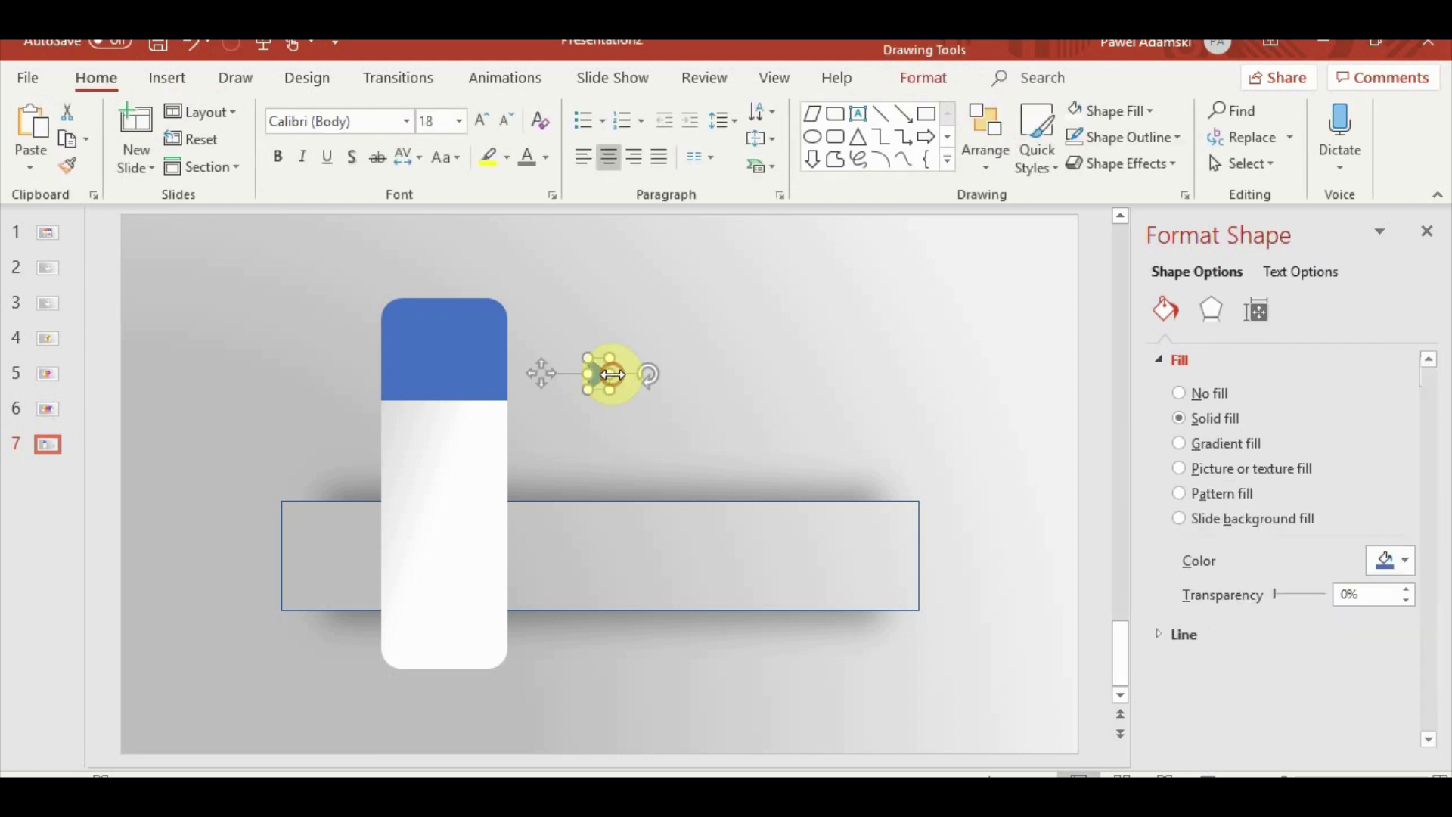
pyautogui.doubleClick(596, 374)
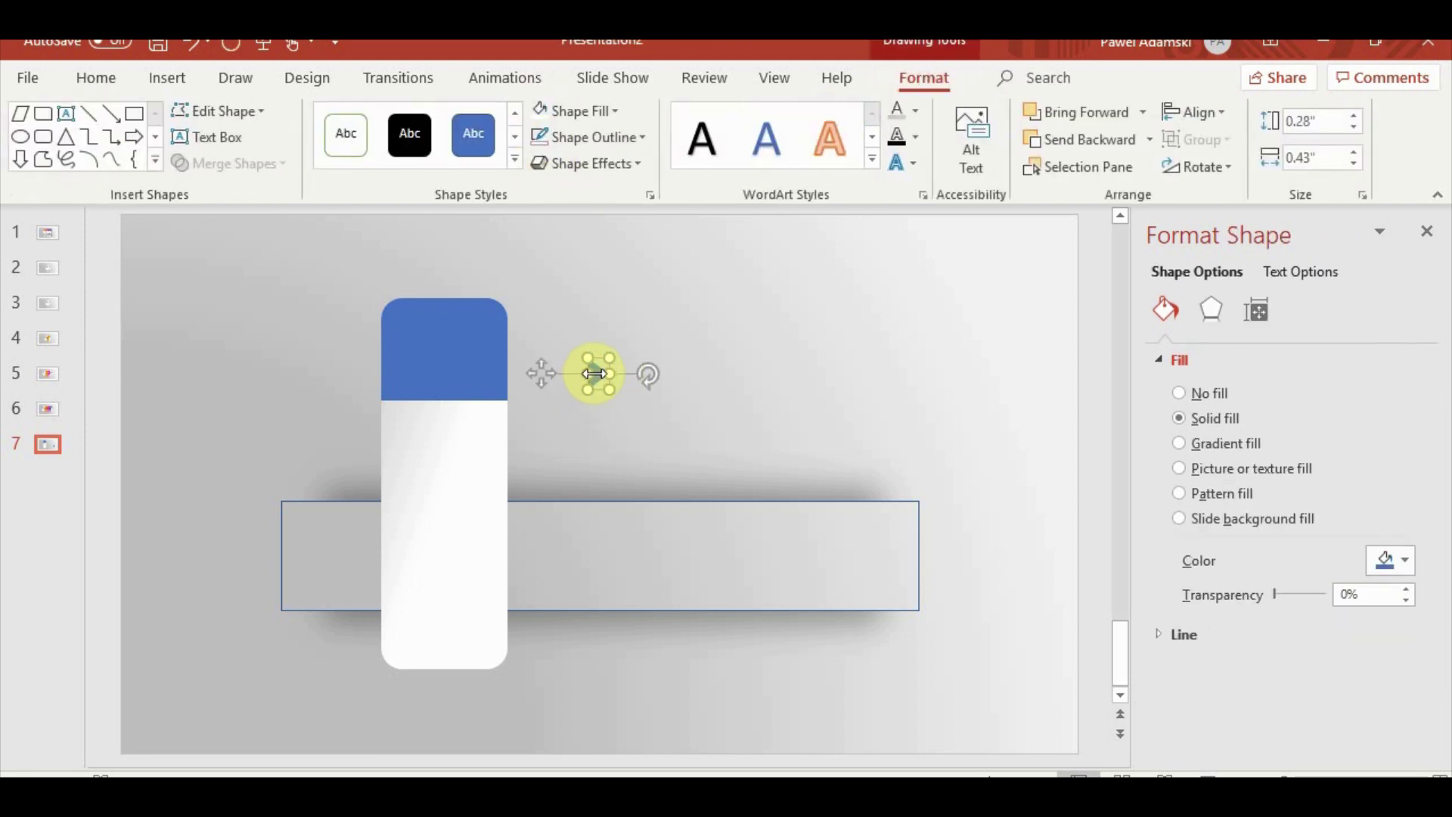
# Place the small triangle against the right edge of the blue cap as an outward pointer
pyautogui.moveTo(594, 374); pyautogui.dragTo(454, 367)
pyautogui.click(761, 388)
pyautogui.hotkey('ctrl', 'v')
pyautogui.click(737, 407)
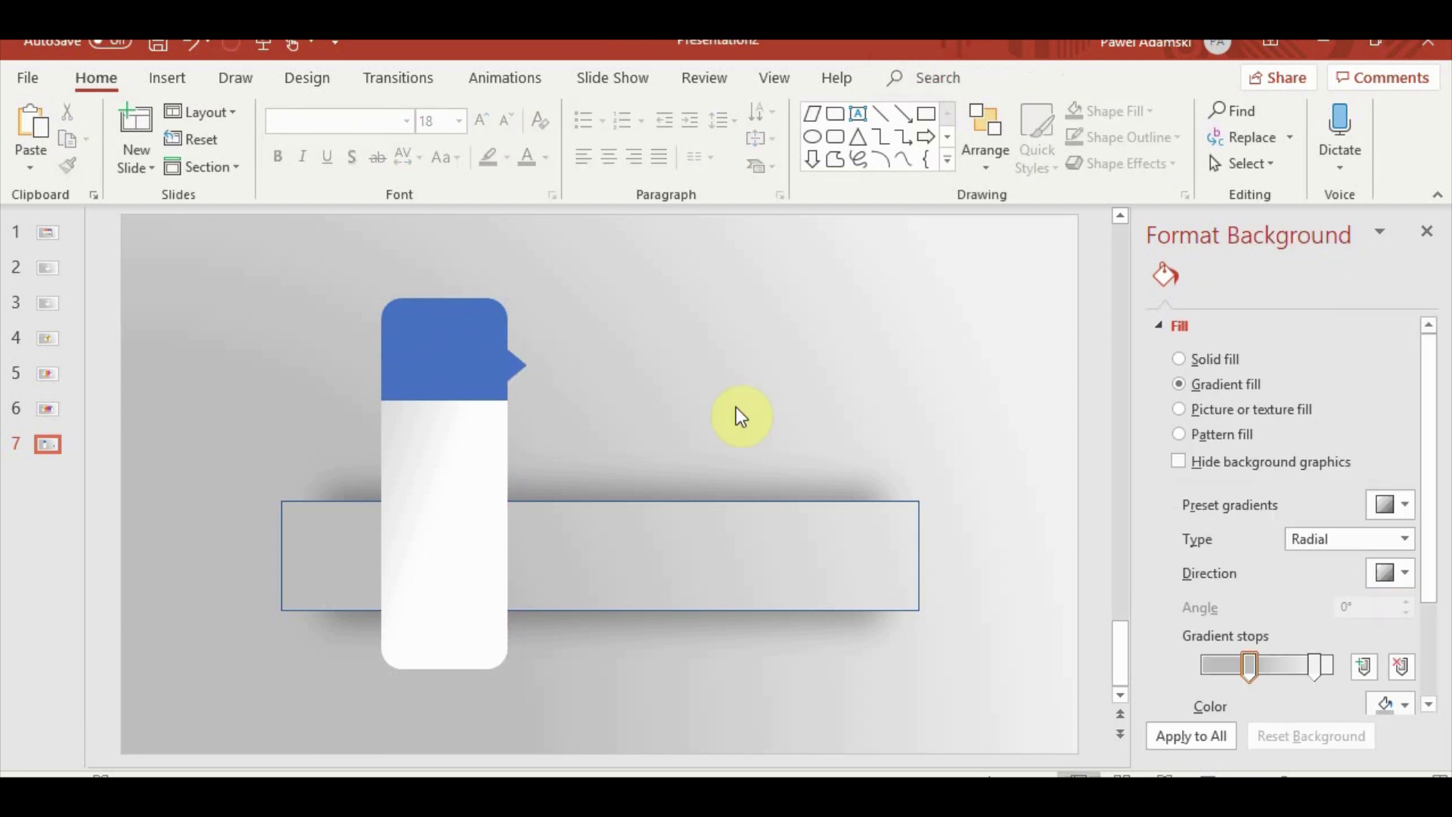
# Group the blue cap with its triangular pointer
pyautogui.click(479, 361)
pyautogui.keyDown('shift'); pyautogui.click(514, 366); pyautogui.keyUp('shift')
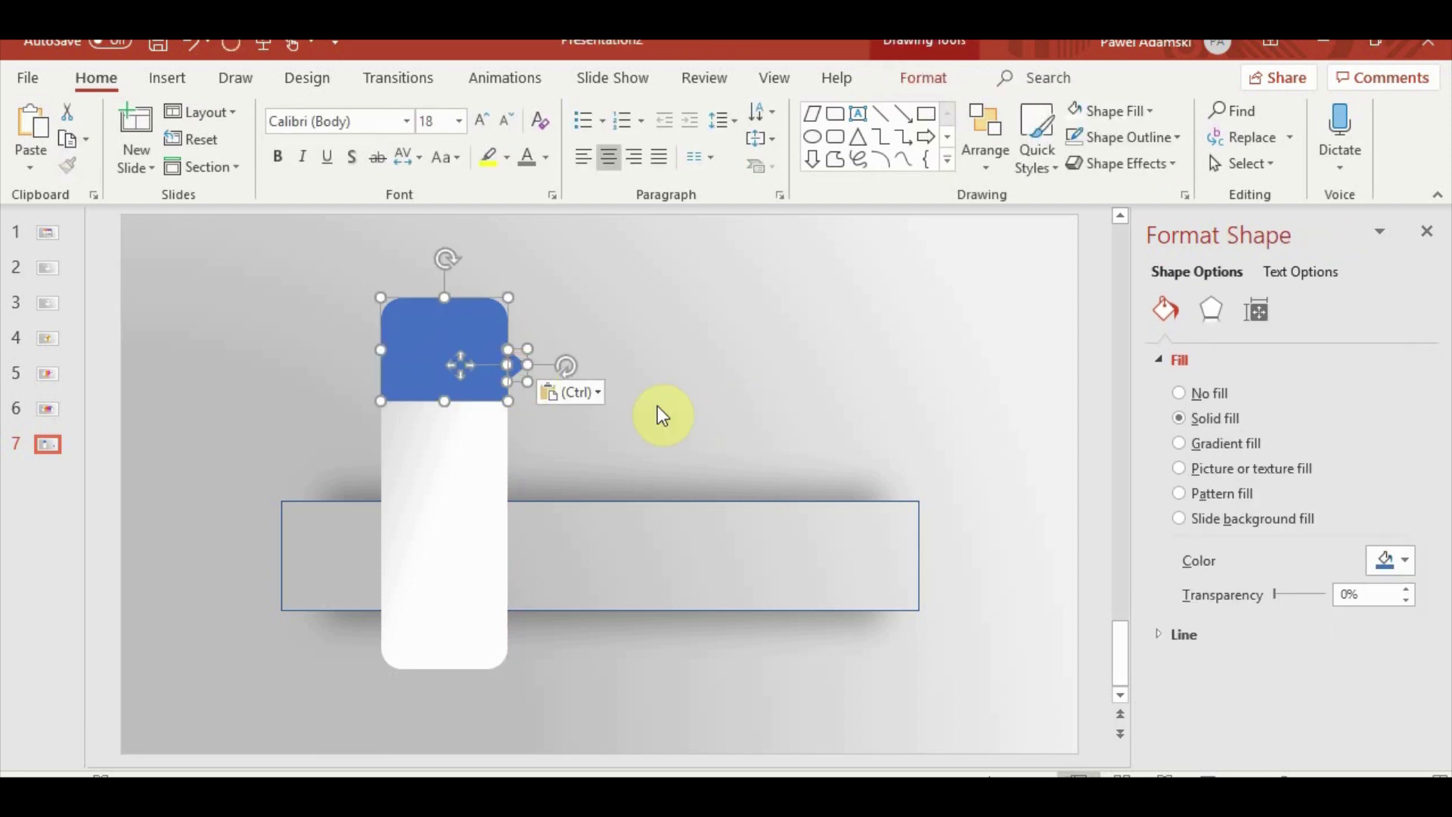
pyautogui.hotkey('ctrl', 'g')
pyautogui.click(564, 364)
# Copy the orange STEP 01 shape's formatting from slide 6 onto the grouped cap and pointer on slide 7
pyautogui.click(49, 408)
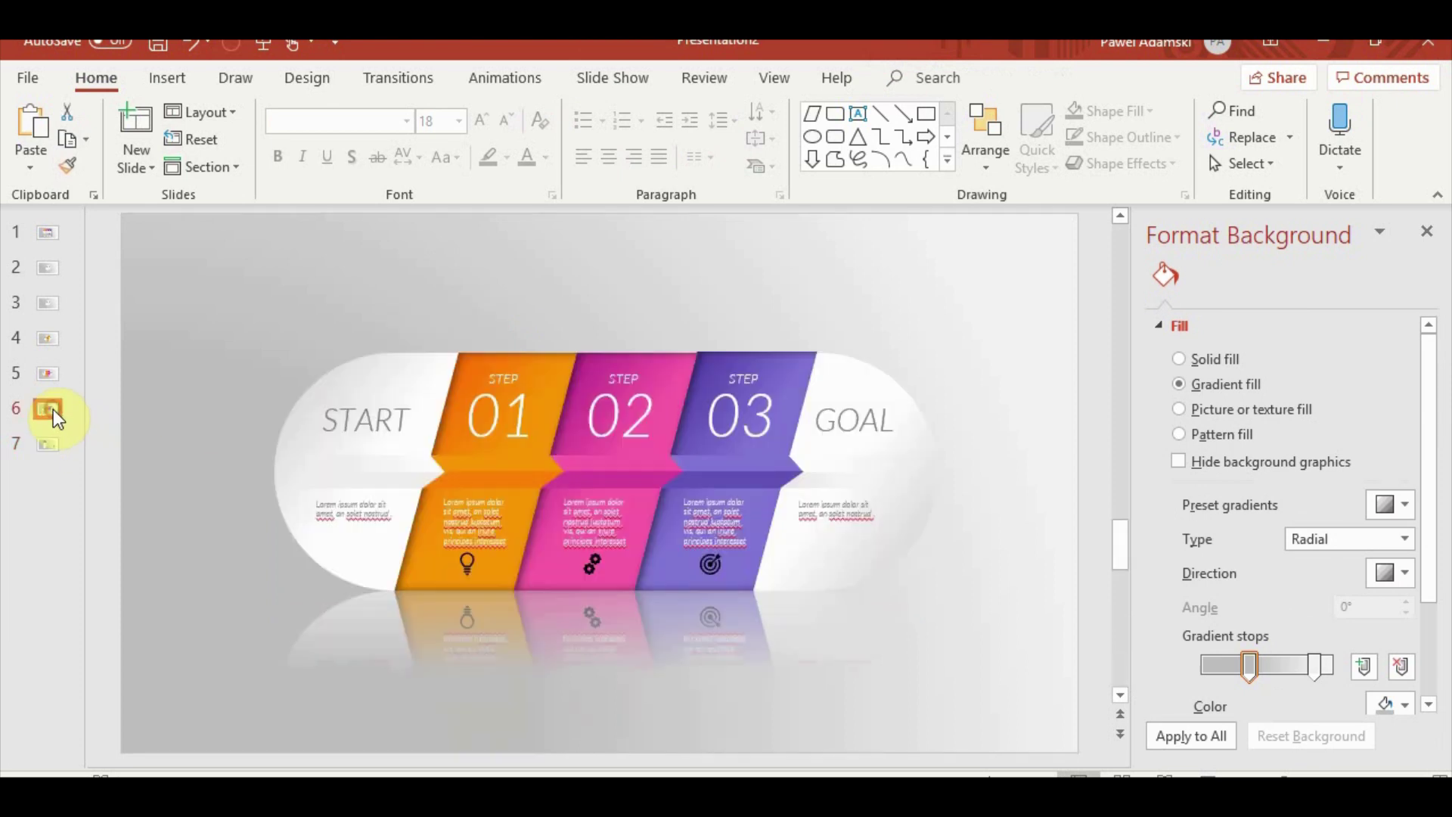
pyautogui.click(552, 378)
pyautogui.click(552, 380)
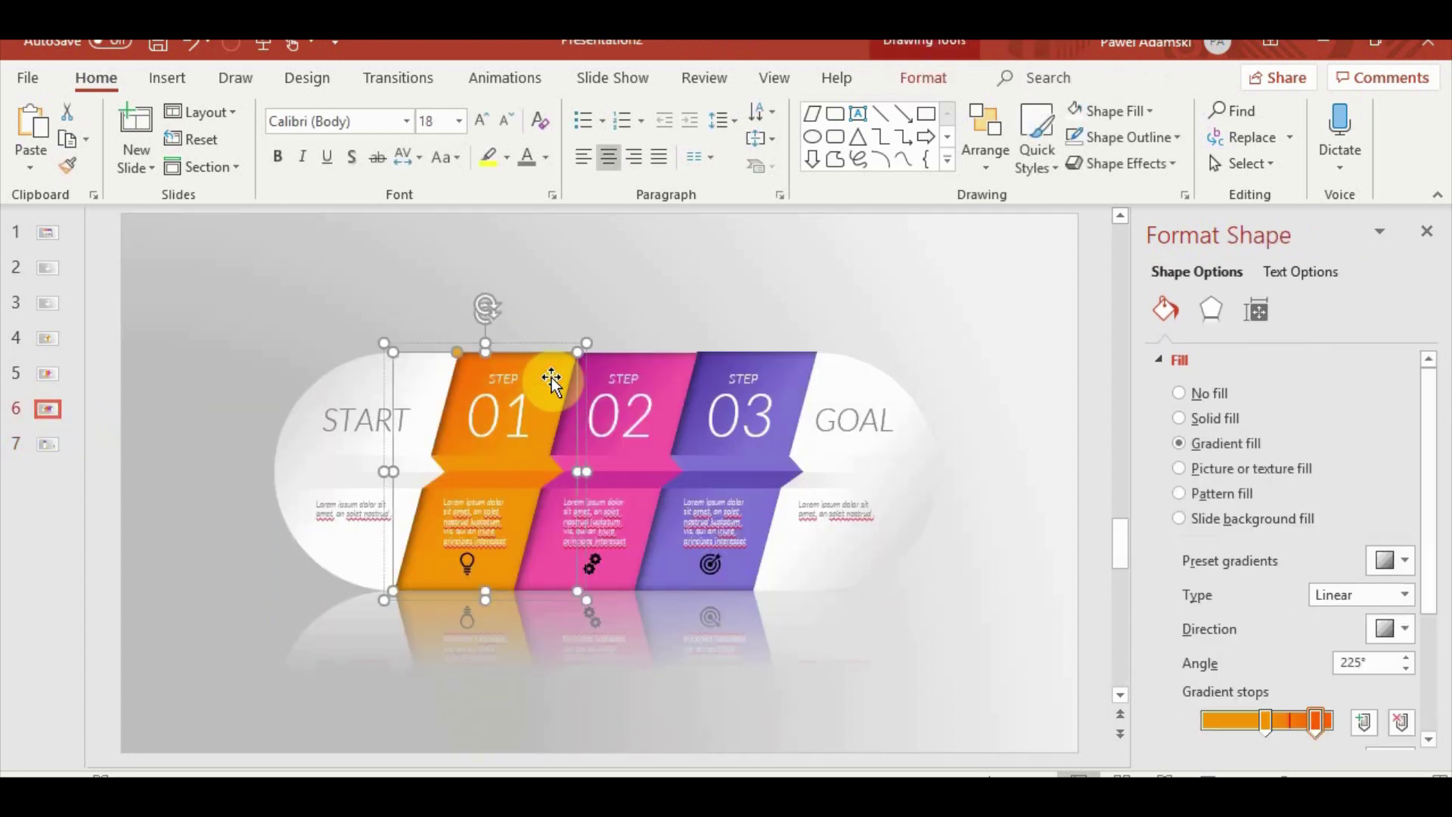
pyautogui.click(47, 444)
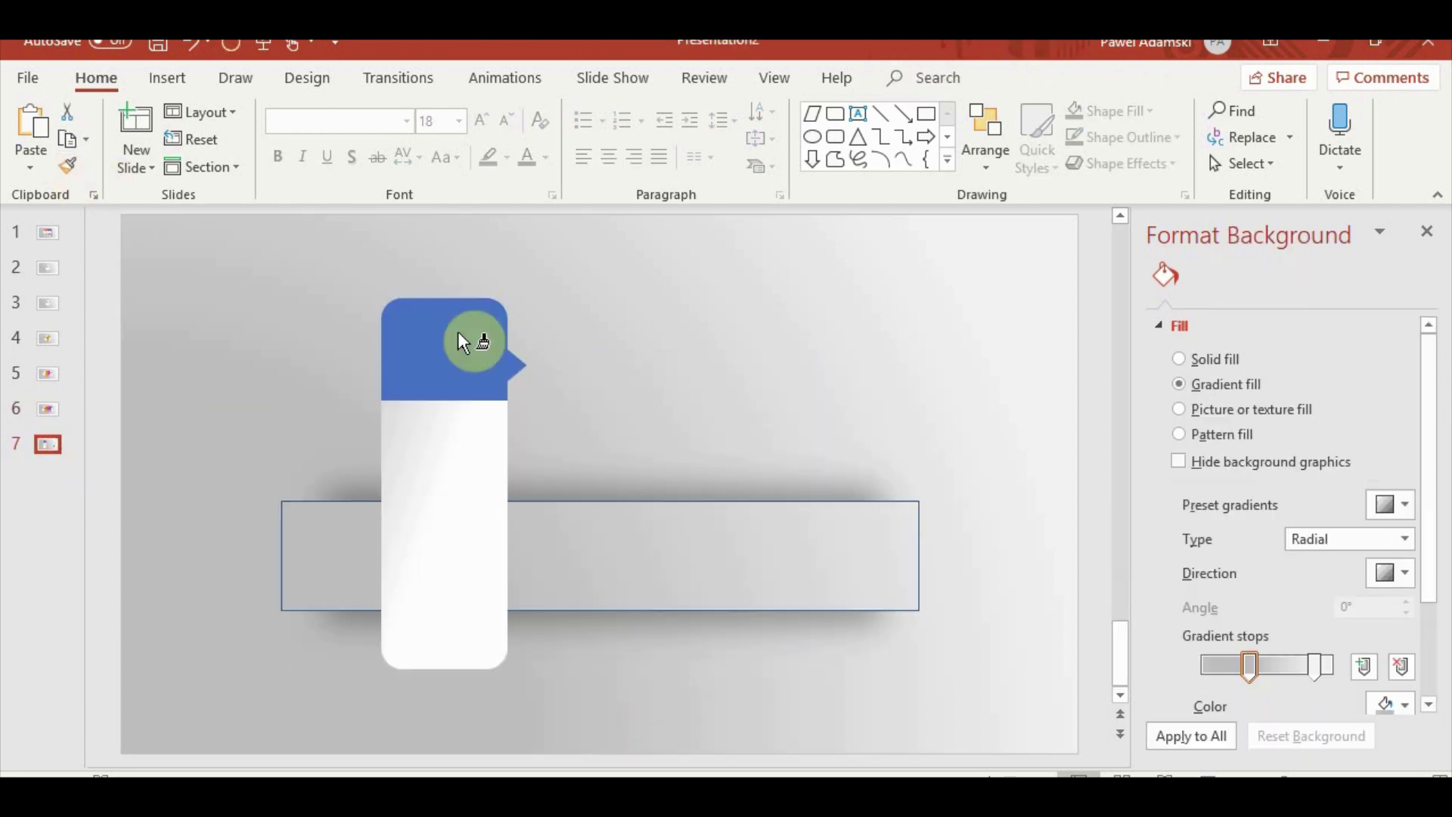
pyautogui.click(457, 332)
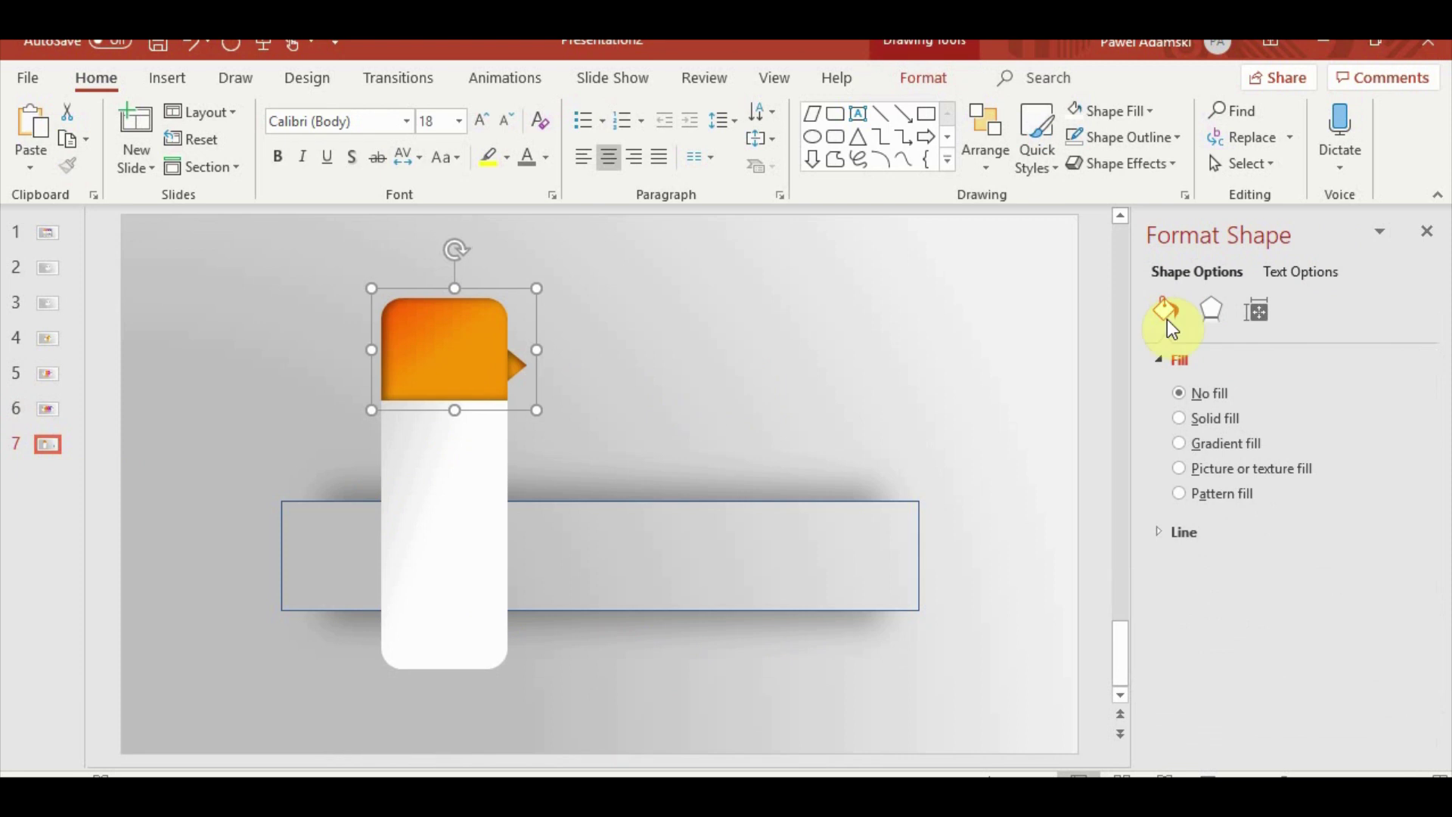
# Try to remove the shadow from the orange cap and pointer as a whole group
pyautogui.click(1210, 310)
pyautogui.click(1391, 391)
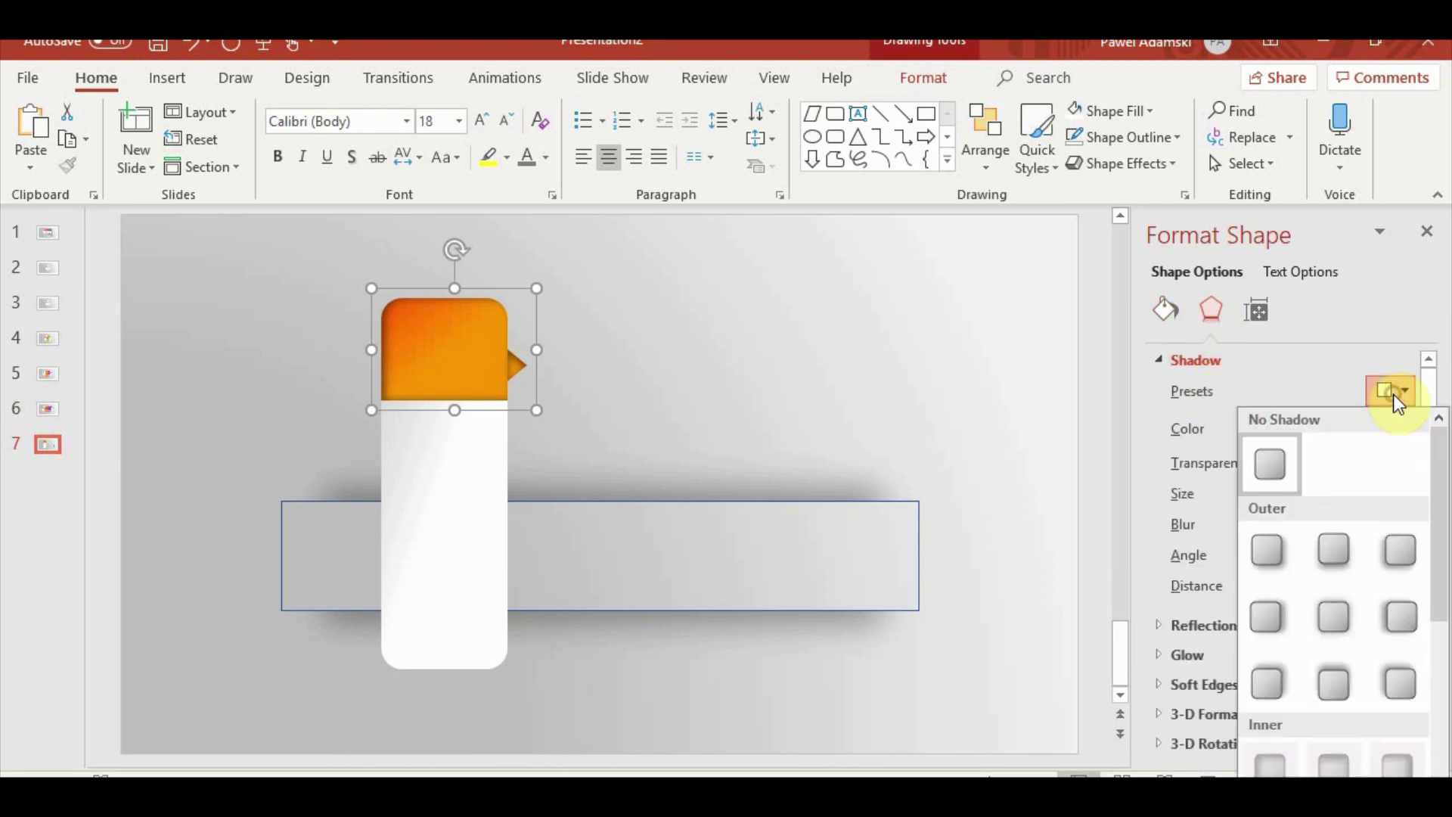
pyautogui.click(1273, 460)
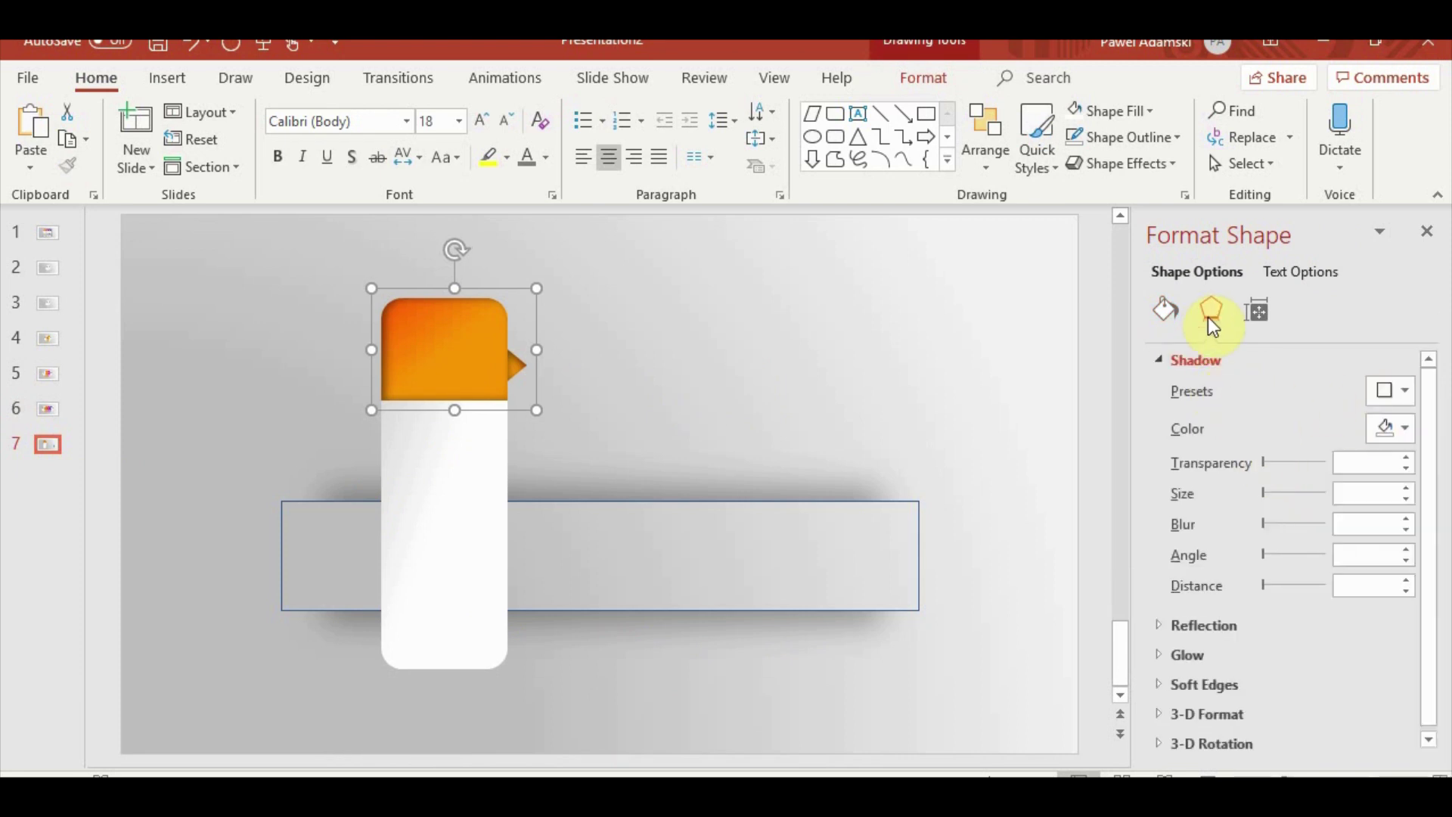
pyautogui.click(610, 370)
# Remove the shadow individually from the orange cap and from its triangular pointer with the No Shadow preset
pyautogui.click(415, 345)
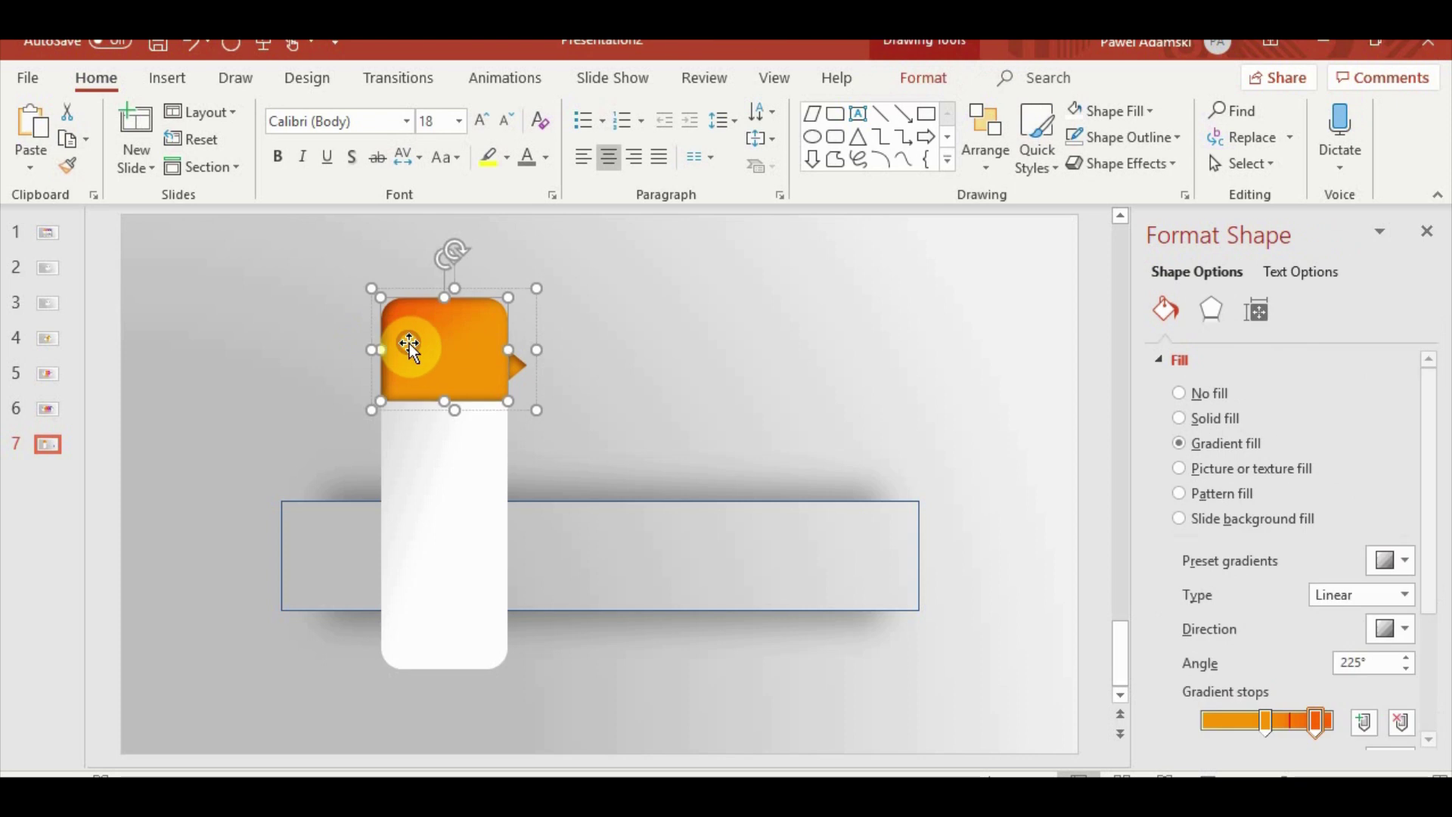
pyautogui.click(1216, 312)
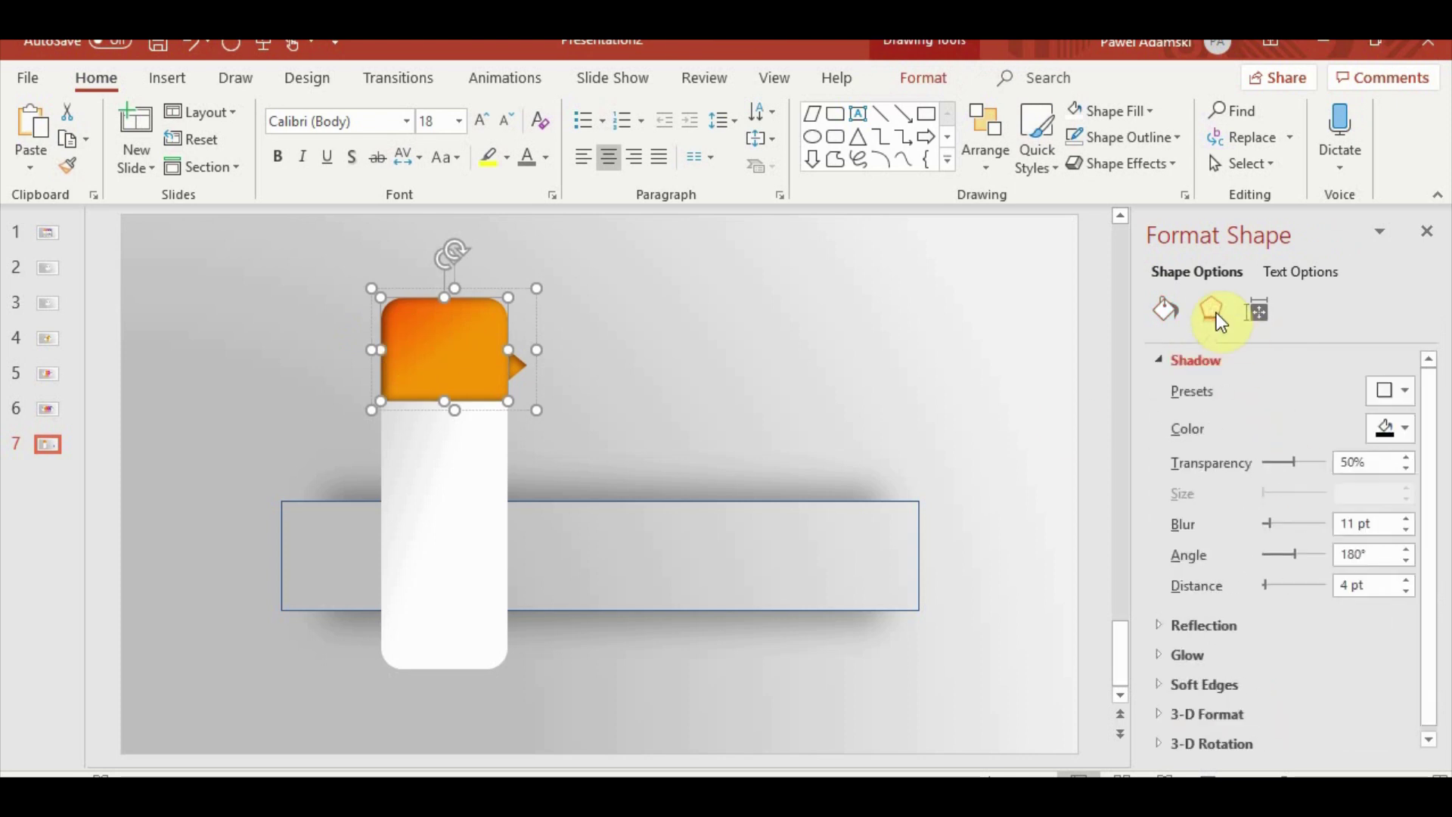
pyautogui.click(1390, 393)
pyautogui.click(1282, 459)
pyautogui.click(514, 369)
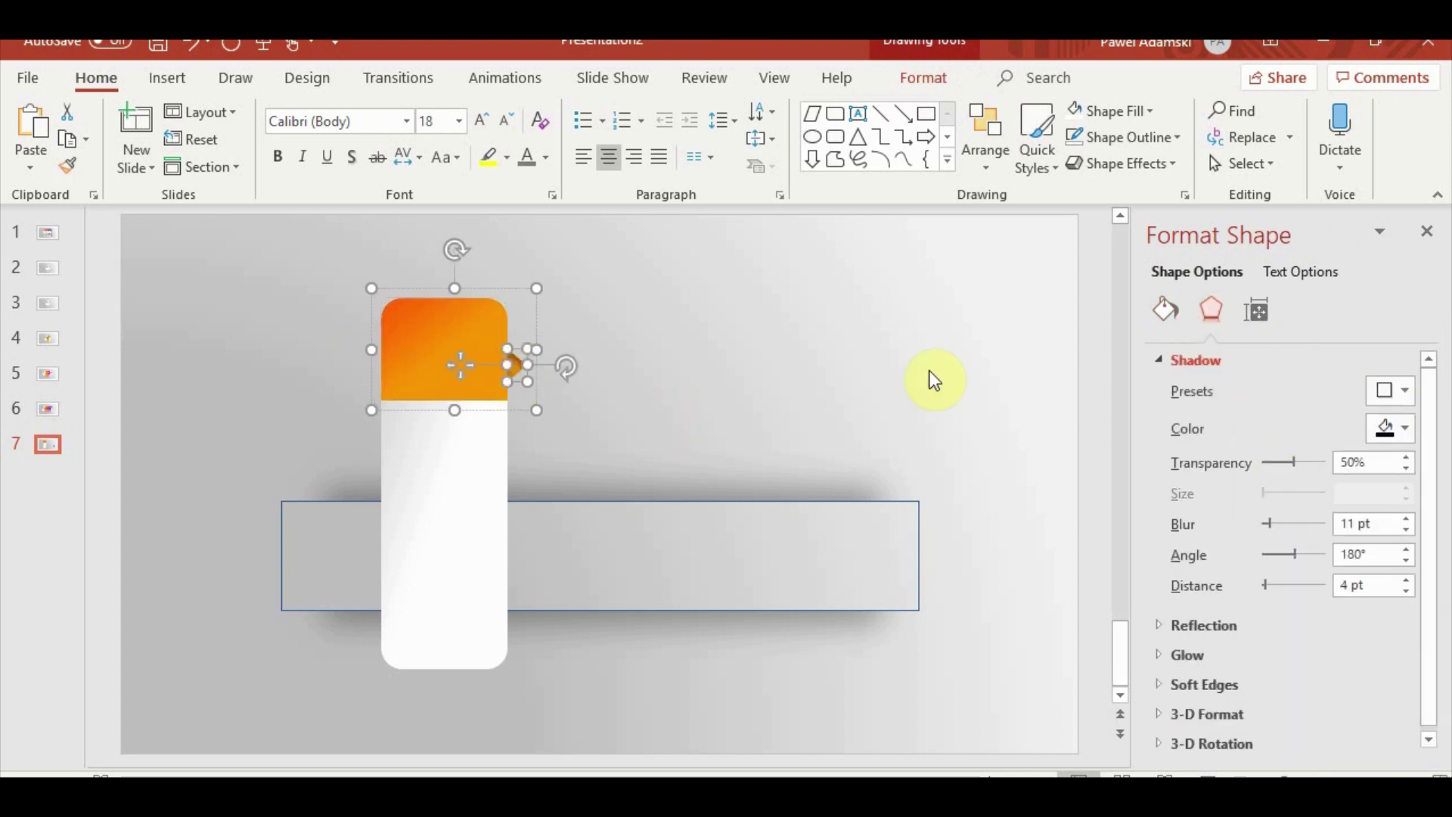
pyautogui.click(1390, 391)
pyautogui.click(1278, 458)
pyautogui.click(765, 374)
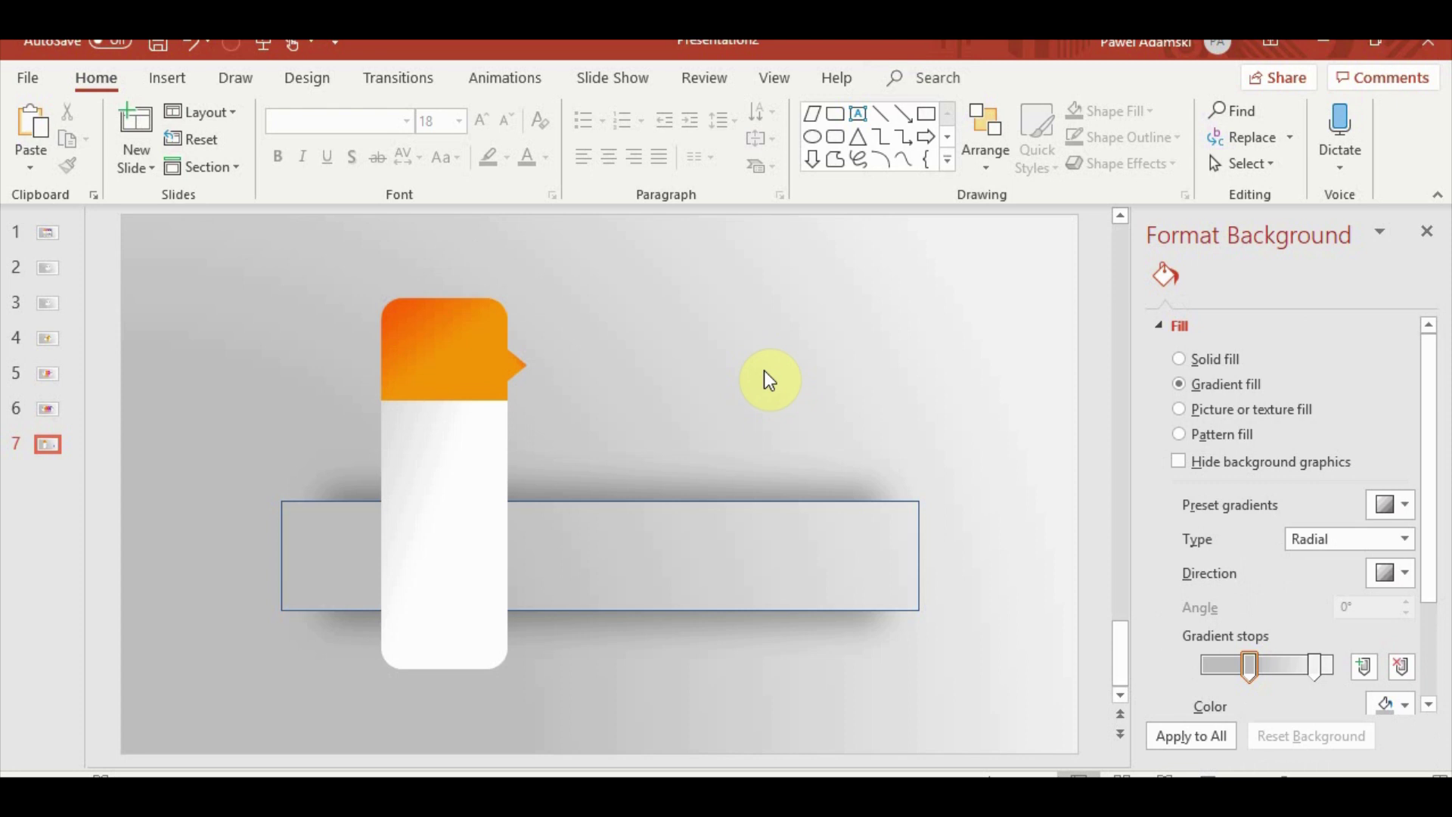
# Copy the number 01 from slide 6 onto the orange cap on slide 7 and make it upright instead of italic
pyautogui.click(46, 409)
pyautogui.click(518, 416)
pyautogui.click(503, 412)
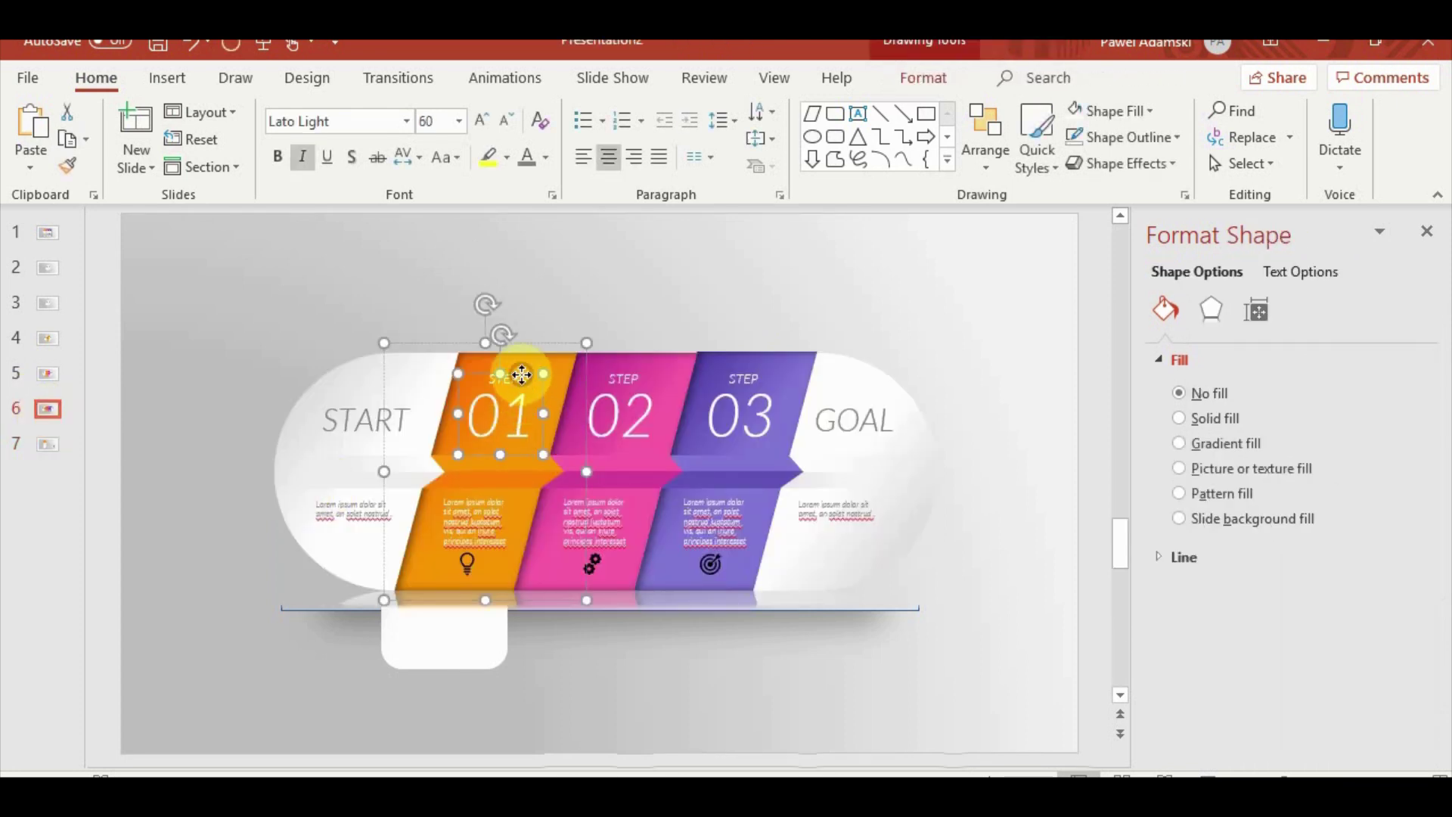
pyautogui.click(47, 444)
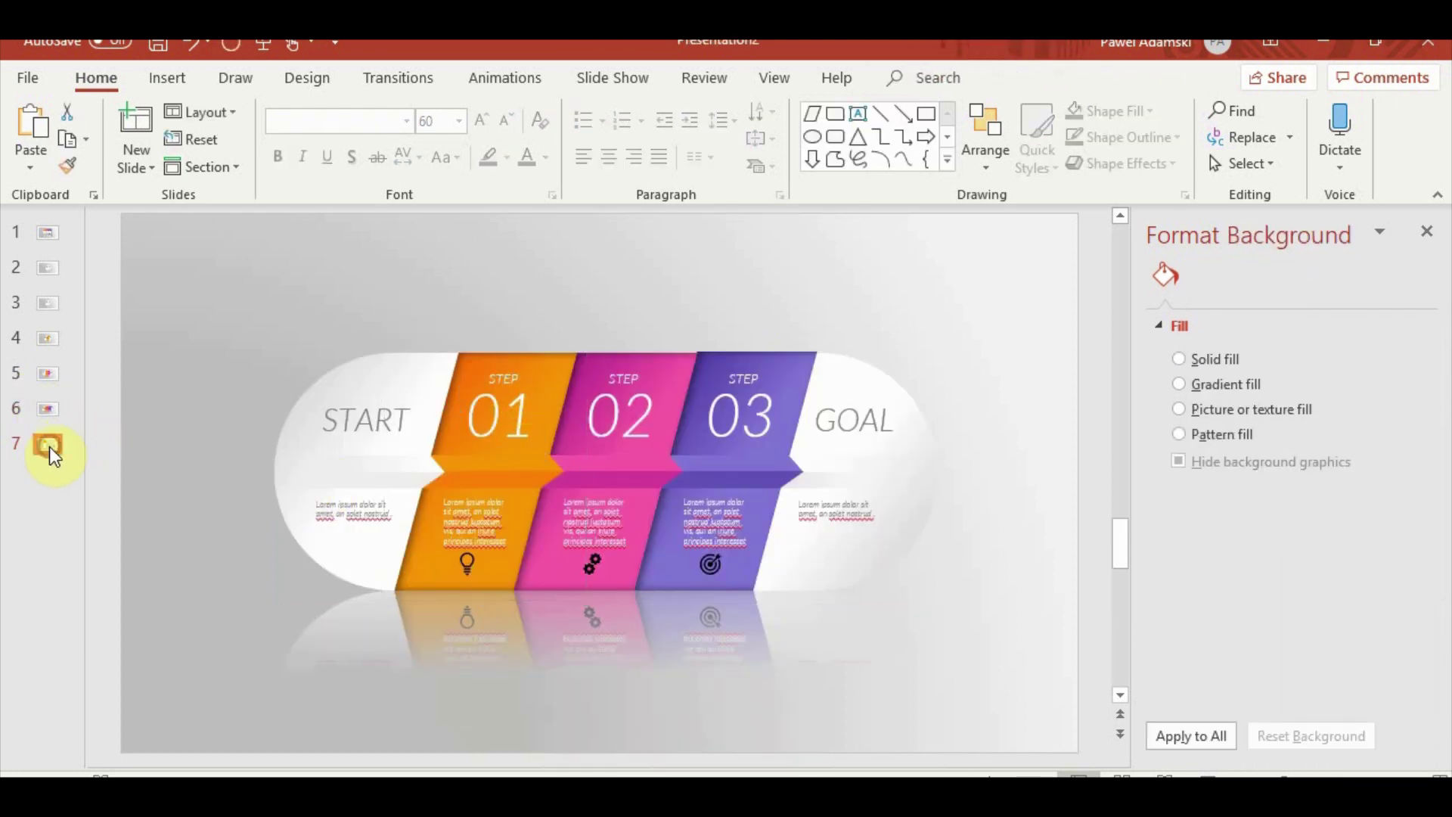
pyautogui.hotkey('ctrl', 'v')
pyautogui.moveTo(525, 373); pyautogui.dragTo(478, 311)
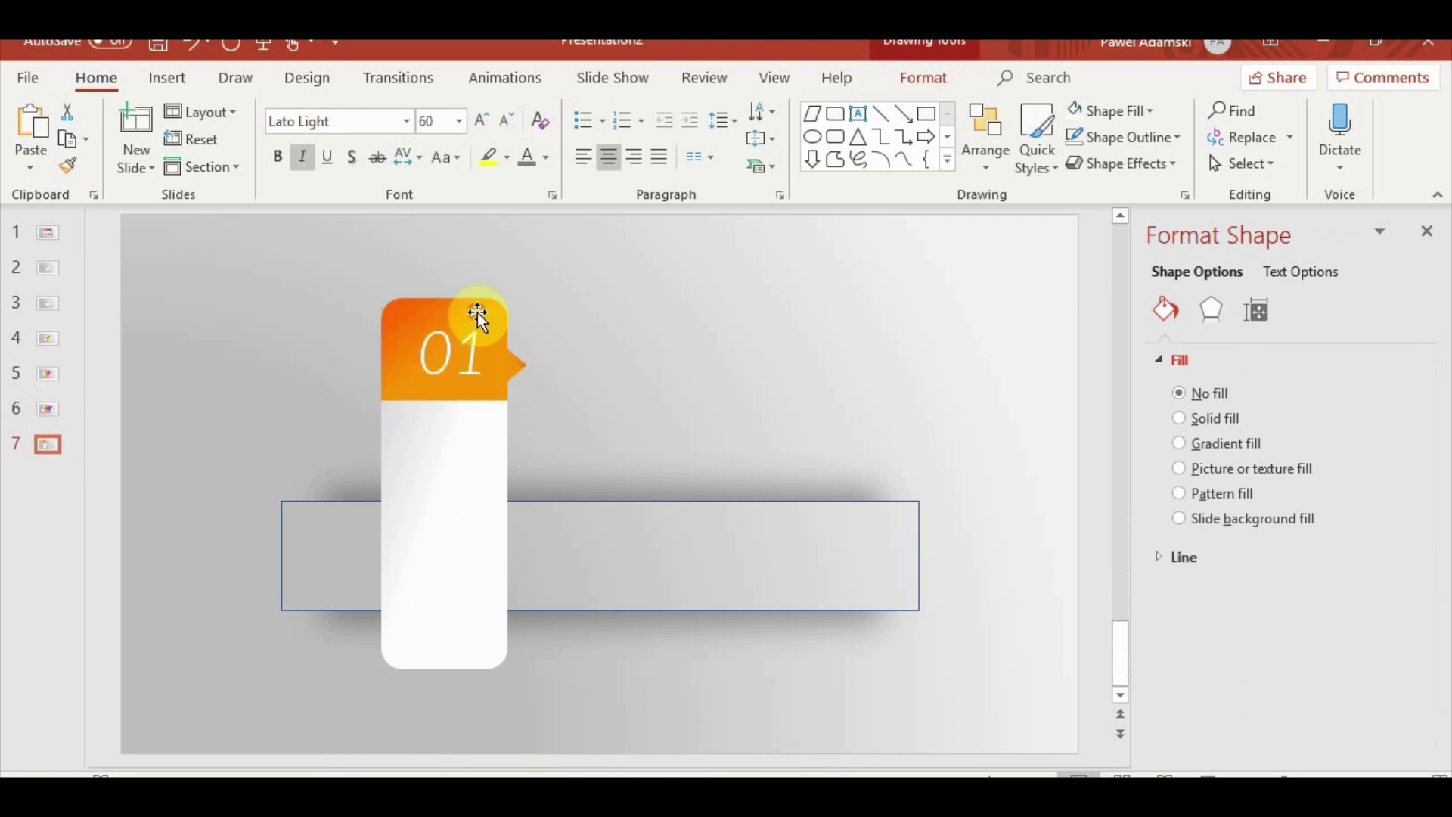
pyautogui.click(657, 355)
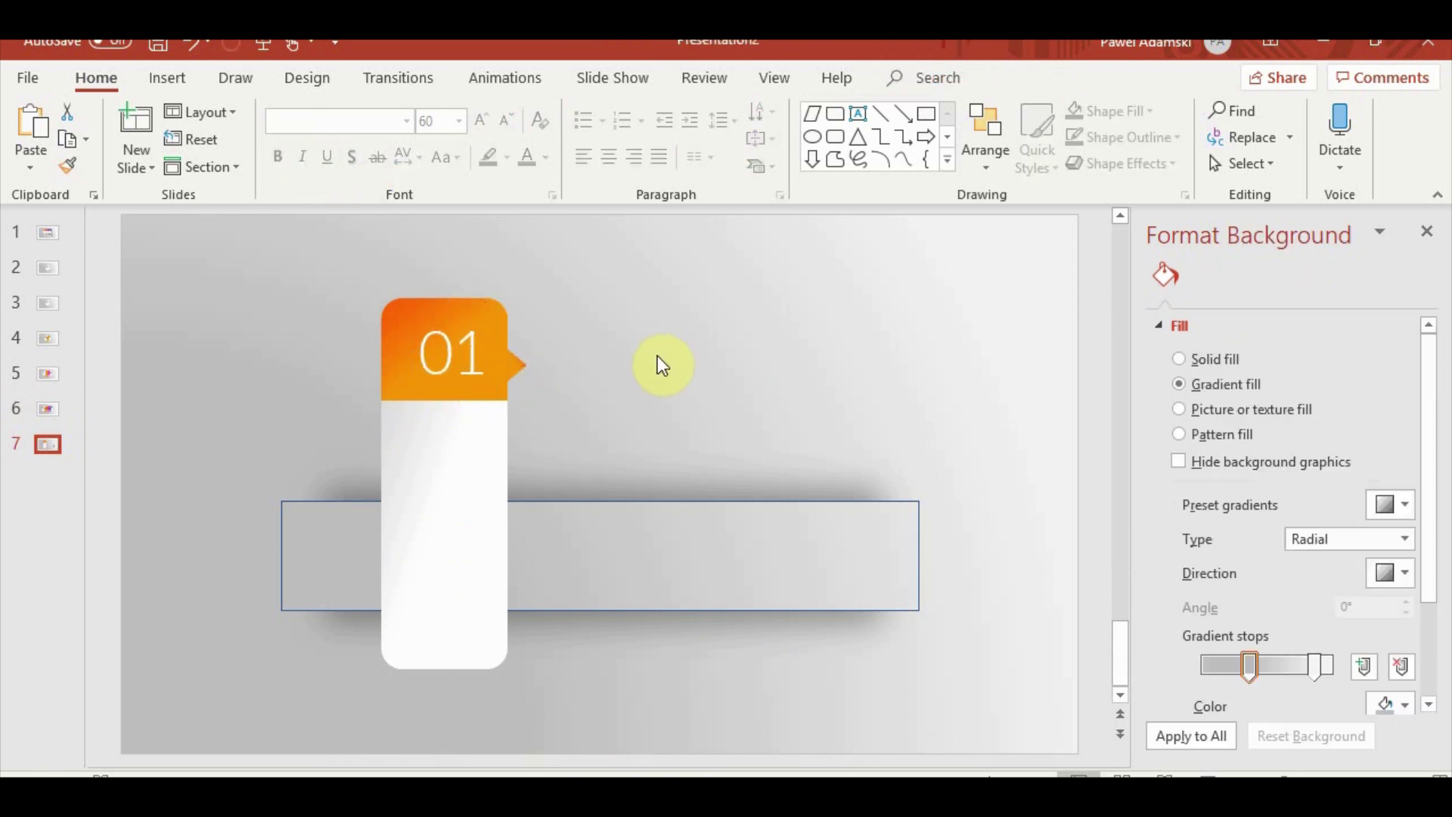
# Move the number 01 off the orange cap onto the band and set its font to QuickType II Condensed
pyautogui.click(475, 308)
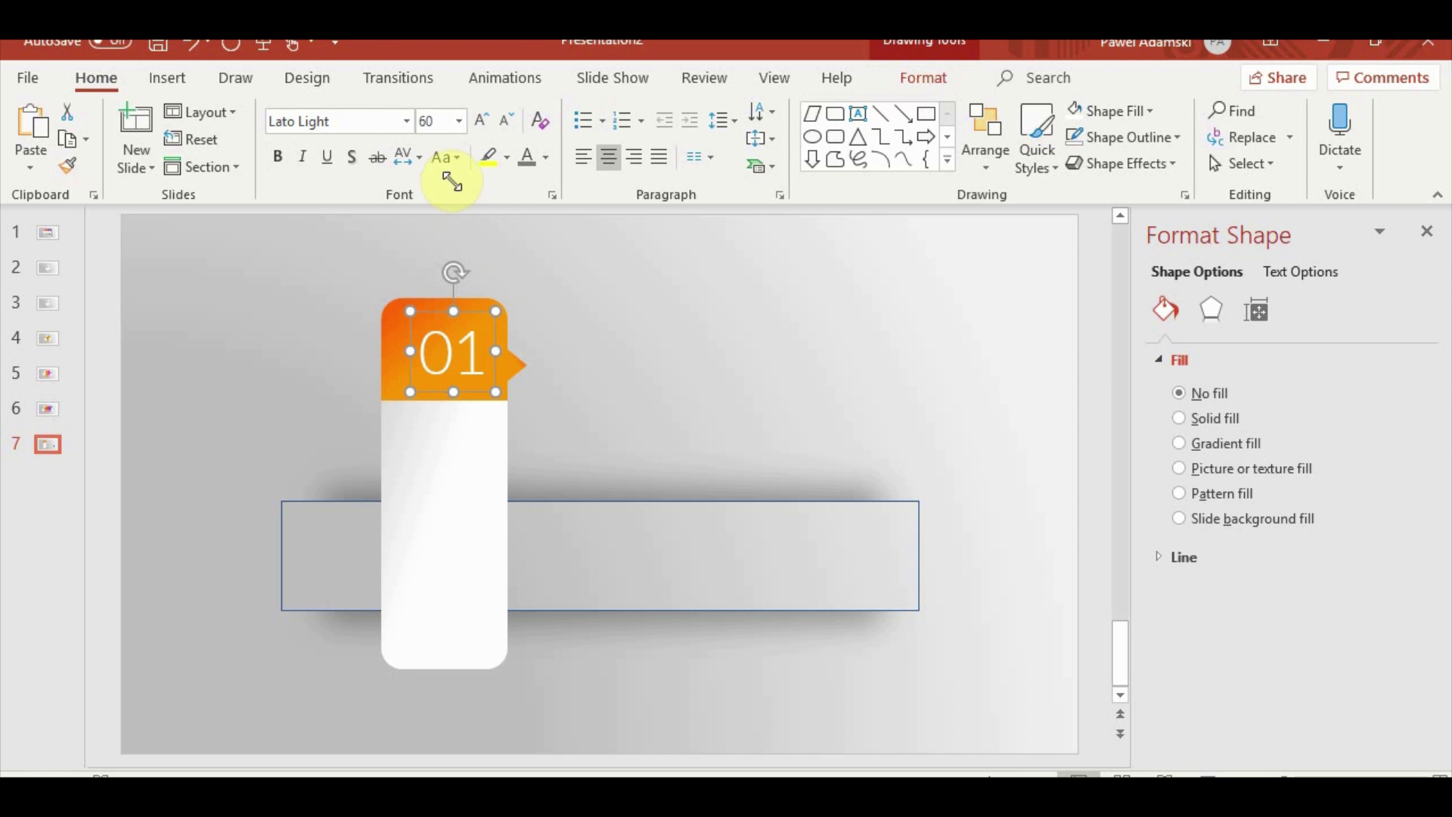
pyautogui.moveTo(470, 308); pyautogui.dragTo(726, 509)
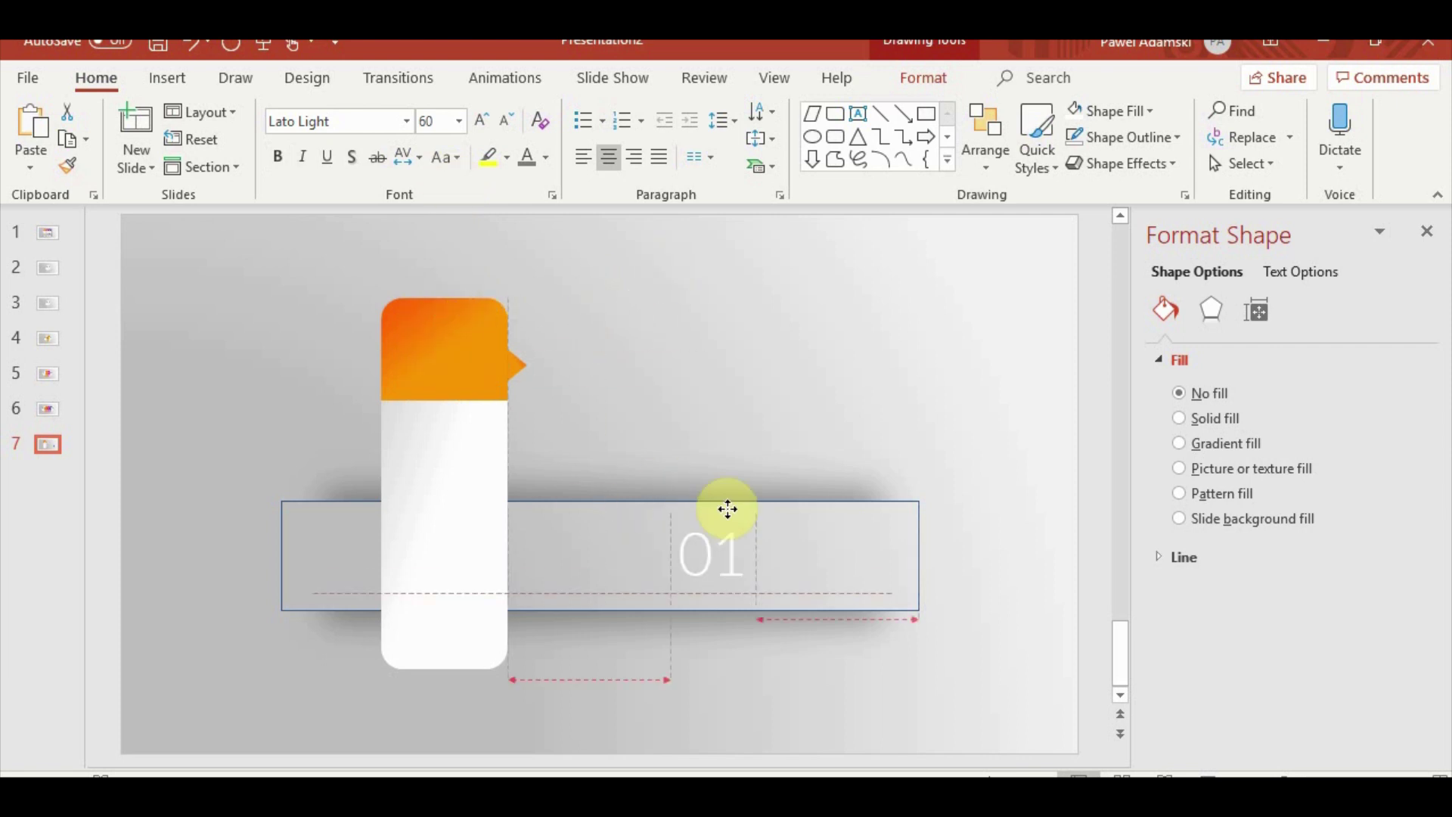
pyautogui.click(405, 123)
pyautogui.click(405, 123)
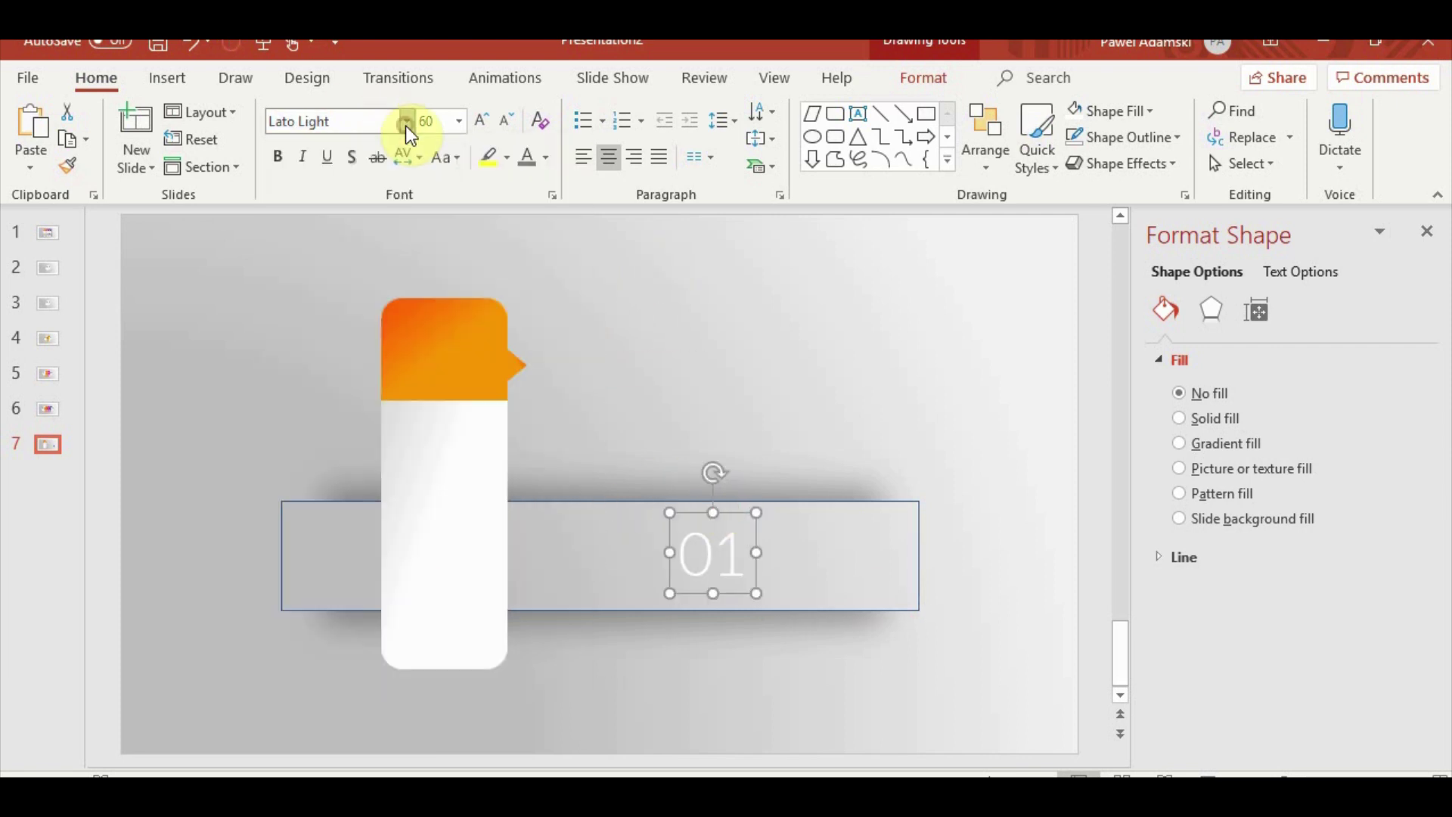
pyautogui.click(407, 121)
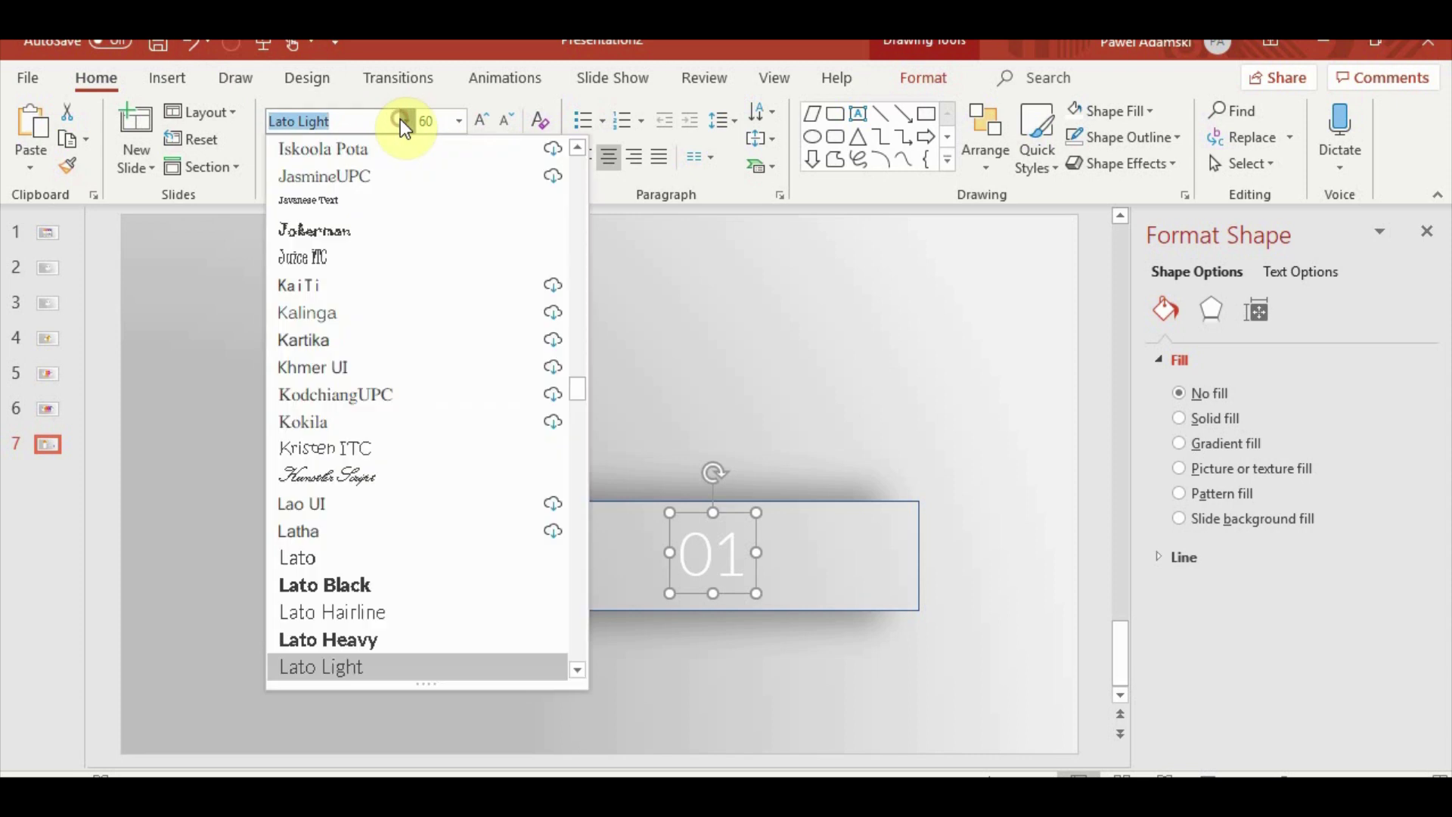
pyautogui.scroll(-15, 388, 396)
pyautogui.scroll(-3, 378, 406)
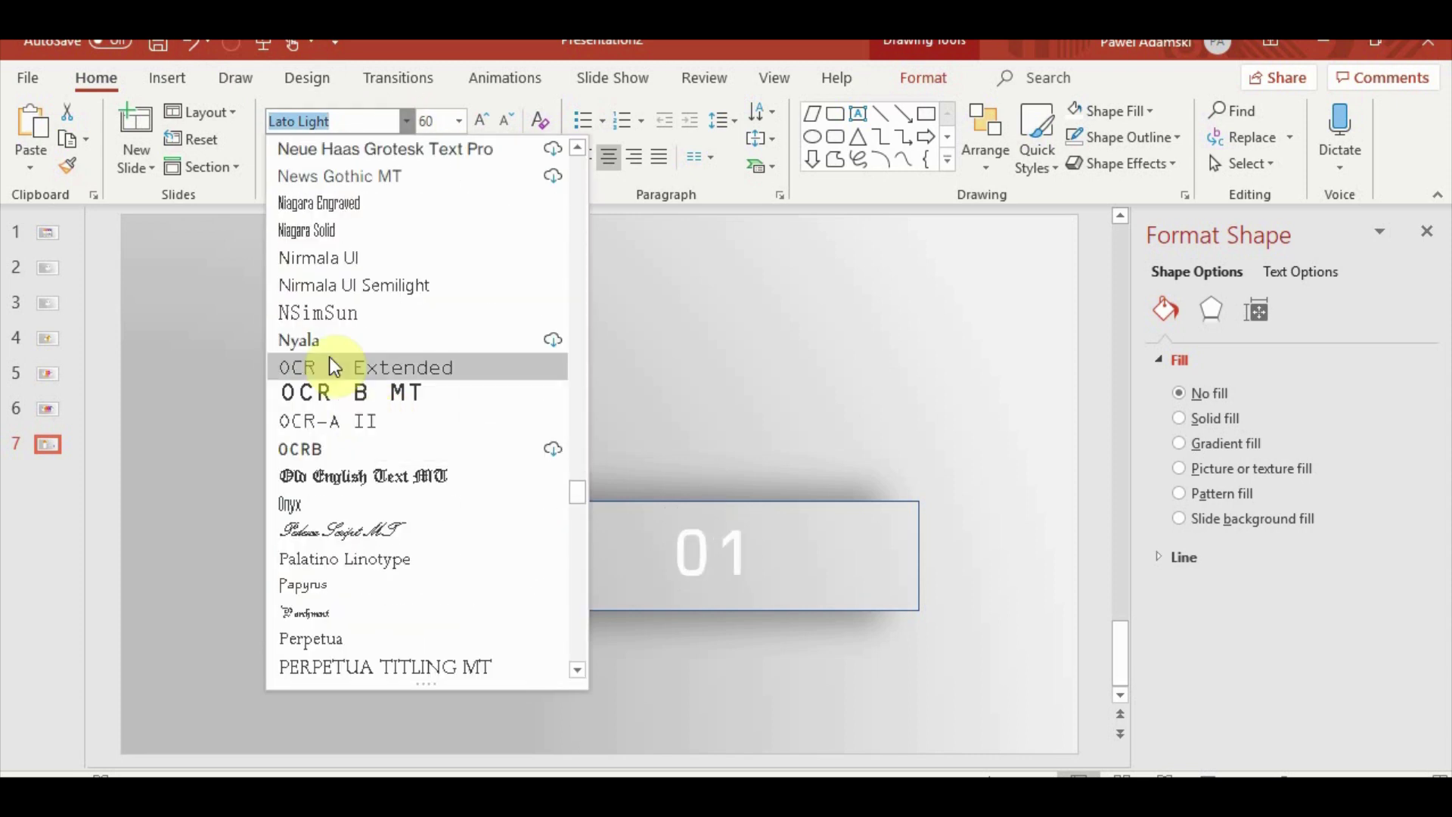
pyautogui.scroll(-2, 360, 450)
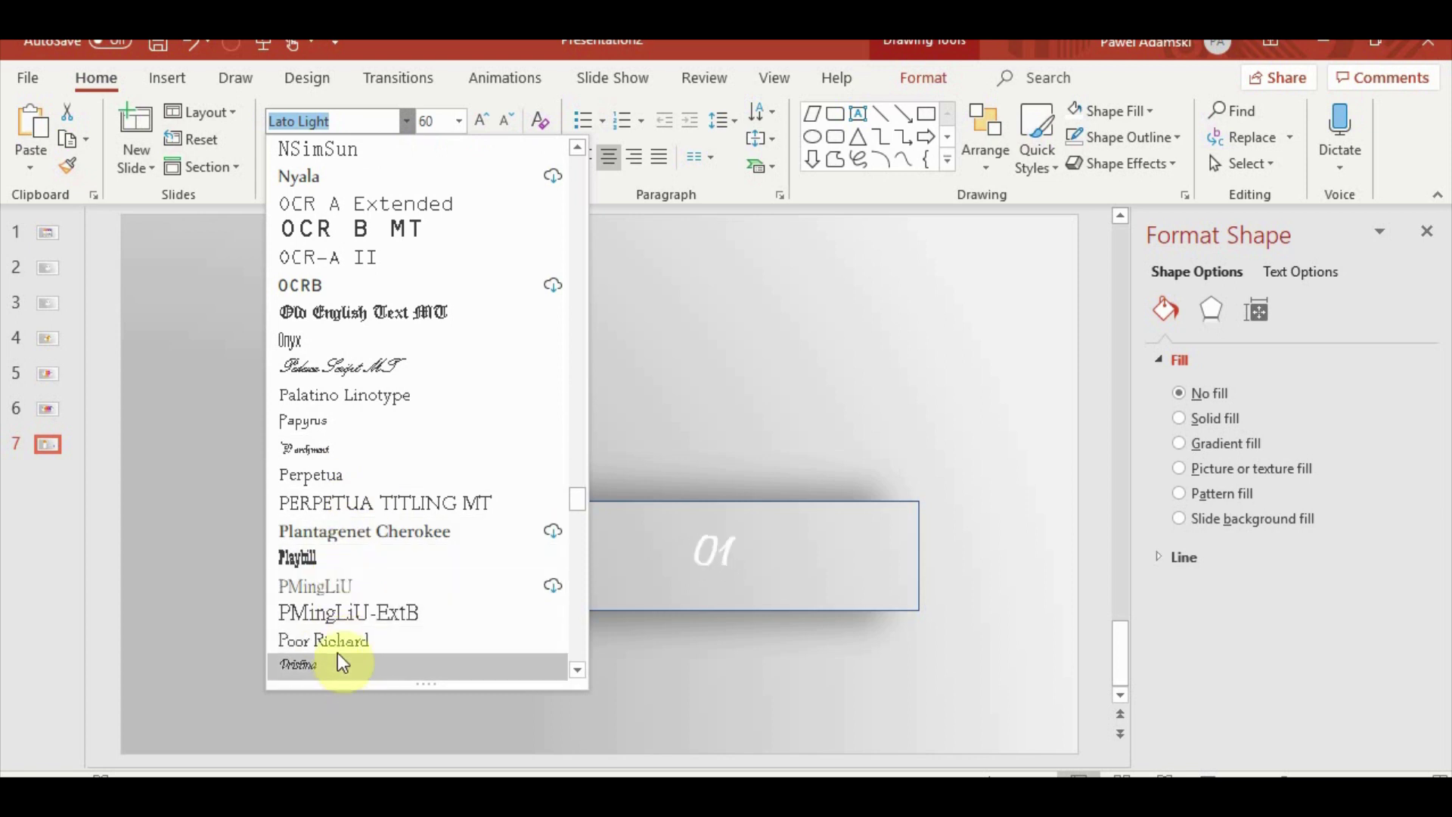
pyautogui.scroll(-3, 338, 652)
pyautogui.click(364, 478)
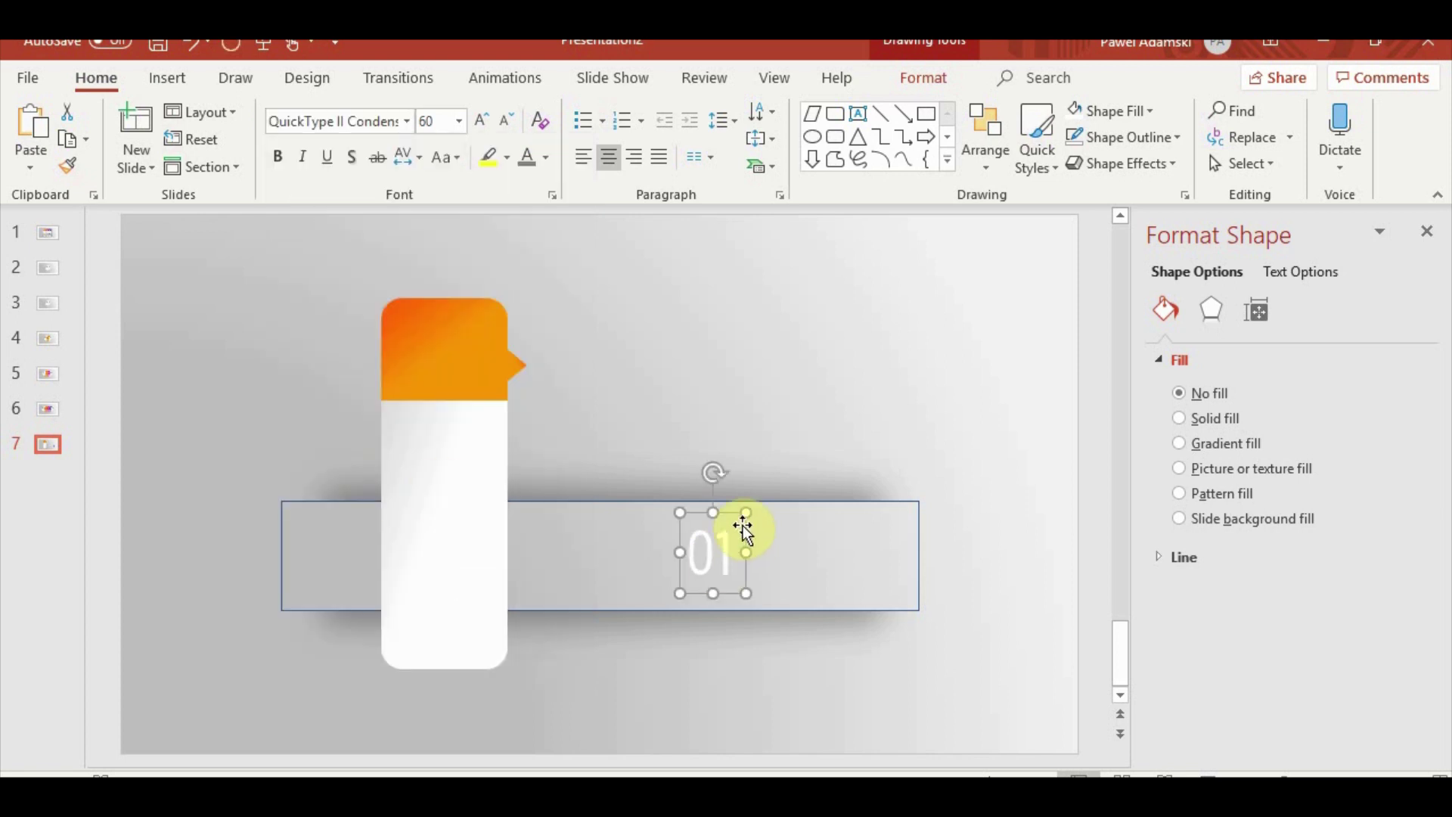
# Move the number 01 to the right of the orange cap's pointer and place a duplicate left of the cap
pyautogui.moveTo(742, 529); pyautogui.dragTo(597, 298)
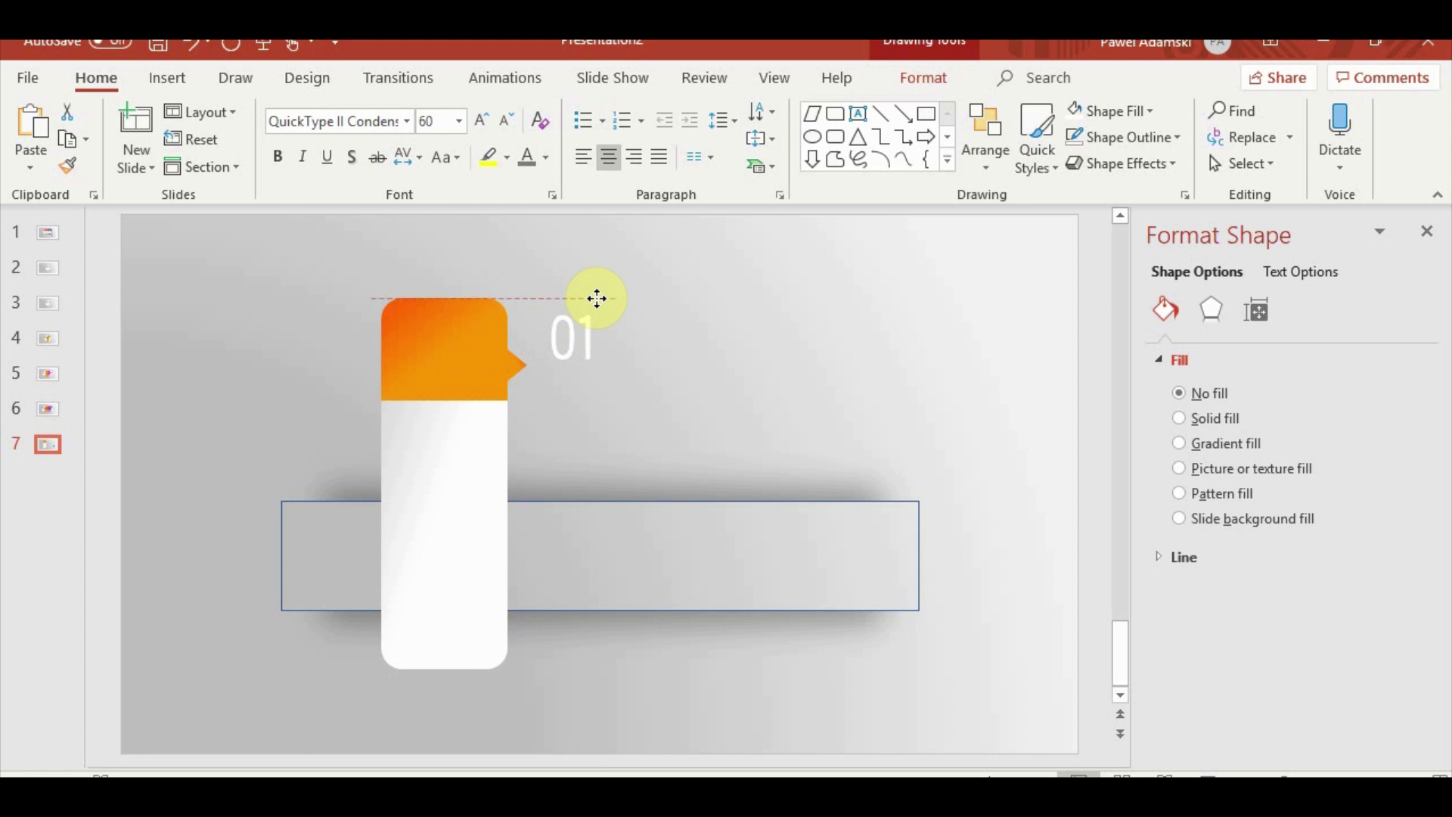
pyautogui.moveTo(601, 310); pyautogui.dragTo(367, 309)
pyautogui.click(218, 313)
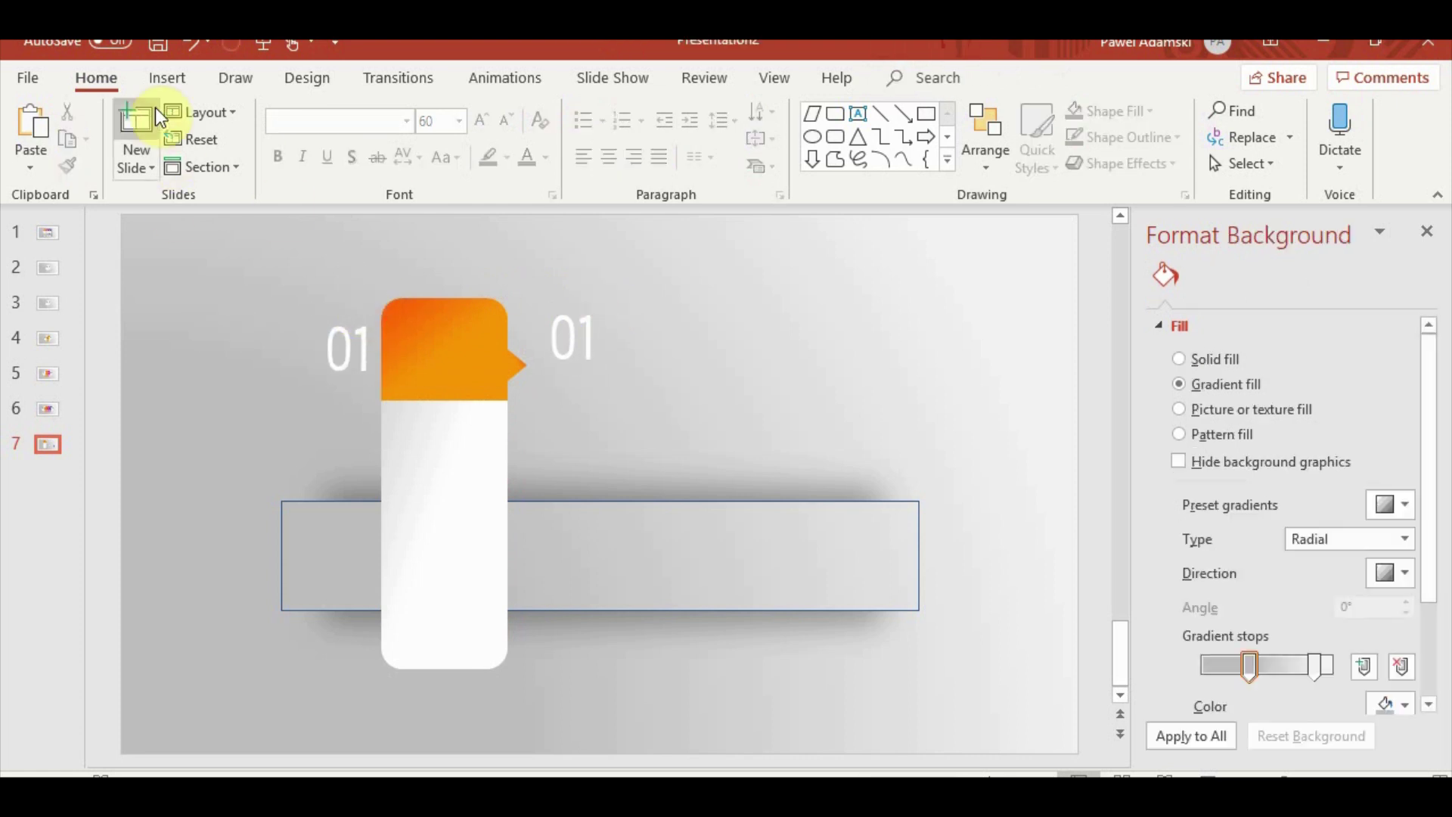
# Draw a small rectangle left of the duplicated 01 and combine it with the number using Union
pyautogui.click(167, 78)
pyautogui.click(369, 164)
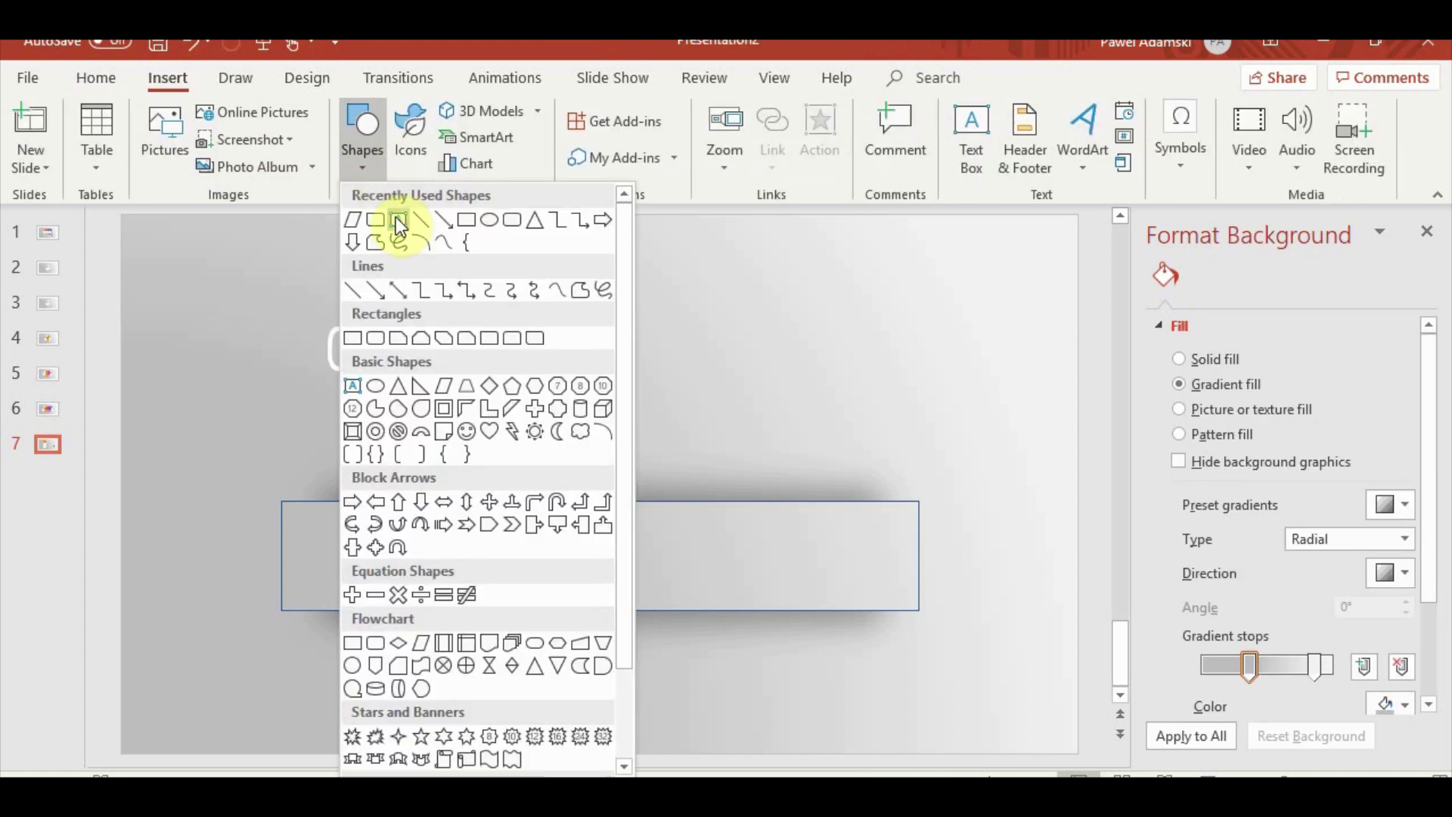
pyautogui.click(466, 219)
pyautogui.moveTo(271, 310); pyautogui.dragTo(301, 330)
pyautogui.keyDown('shift'); pyautogui.click(340, 350); pyautogui.keyUp('shift')
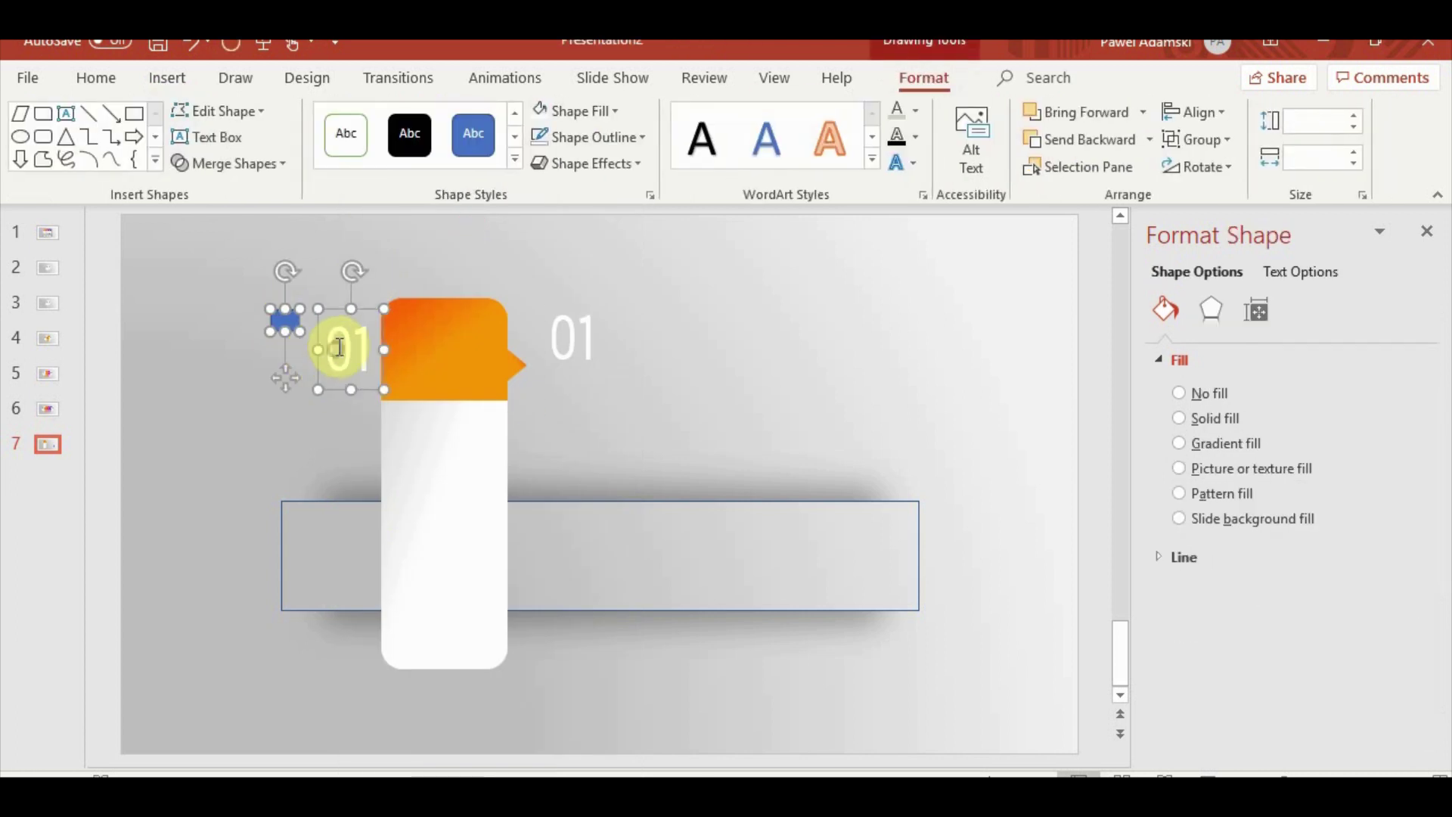
pyautogui.click(182, 164)
pyautogui.click(217, 186)
pyautogui.click(201, 249)
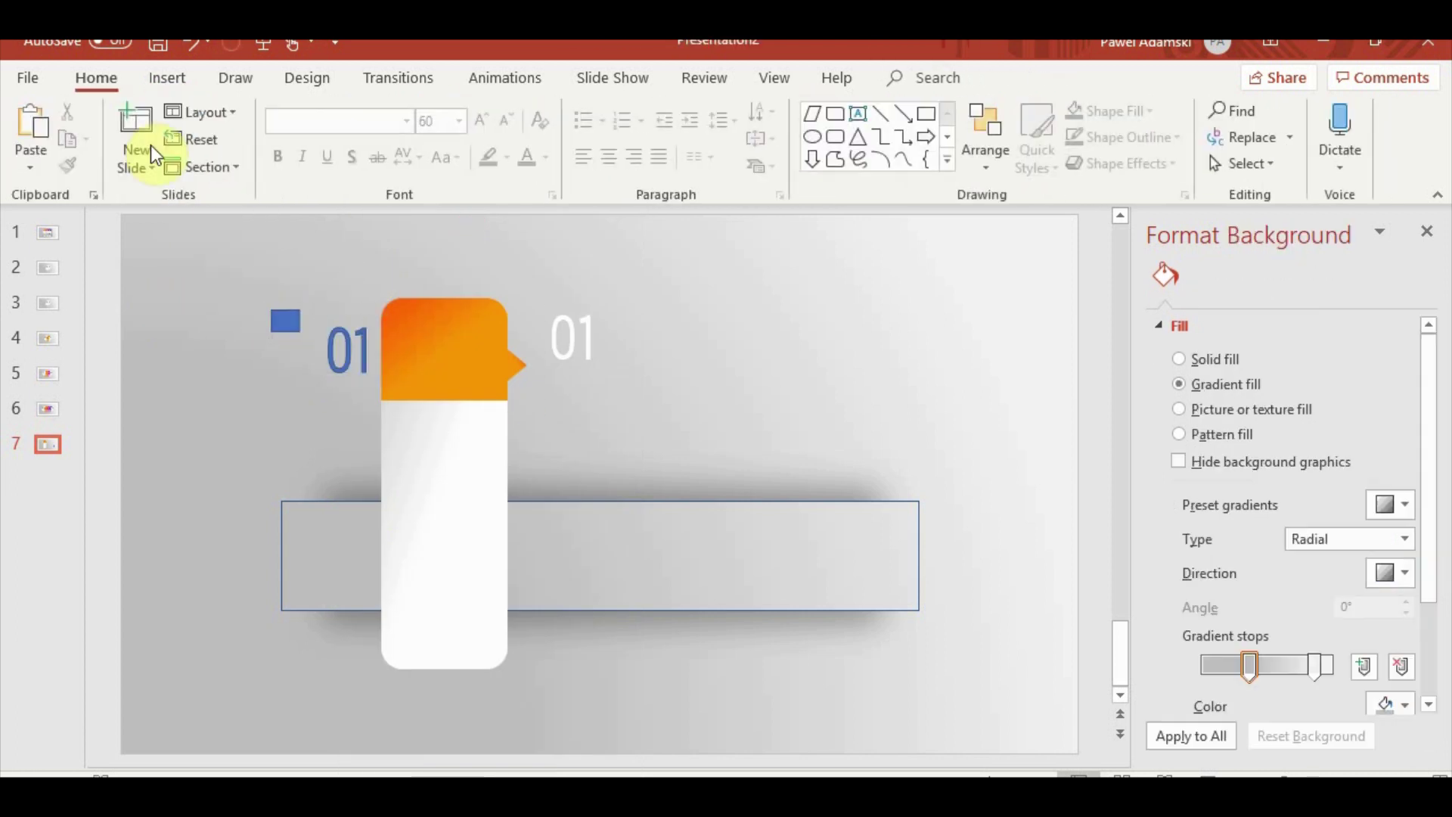
# Draw a larger shape covering the small blue rectangle and subtract it from the merged number, leaving only the 01 shape
pyautogui.click(150, 80)
pyautogui.click(362, 165)
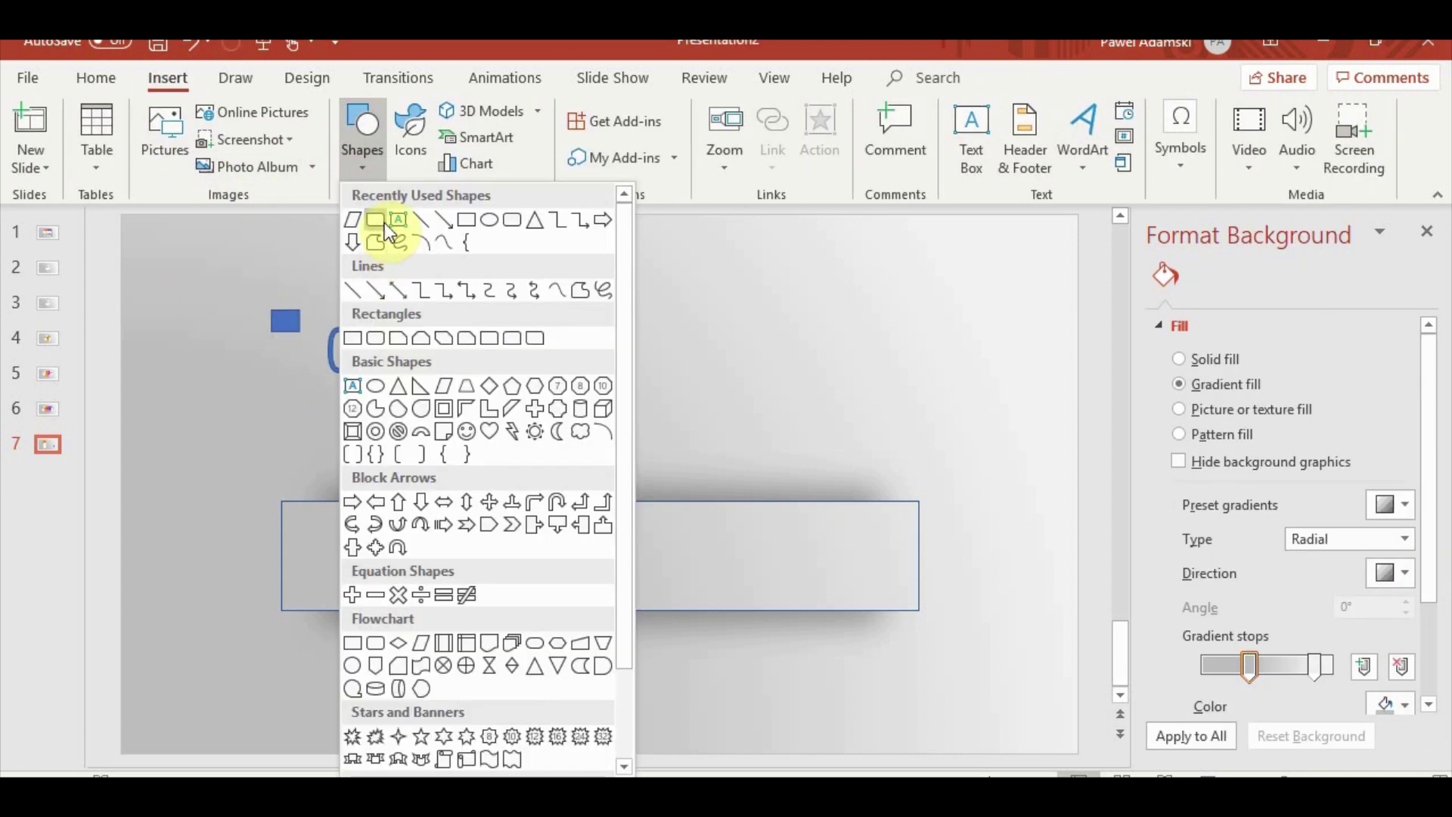
pyautogui.click(387, 242)
pyautogui.moveTo(237, 272); pyautogui.dragTo(314, 372)
pyautogui.click(357, 325)
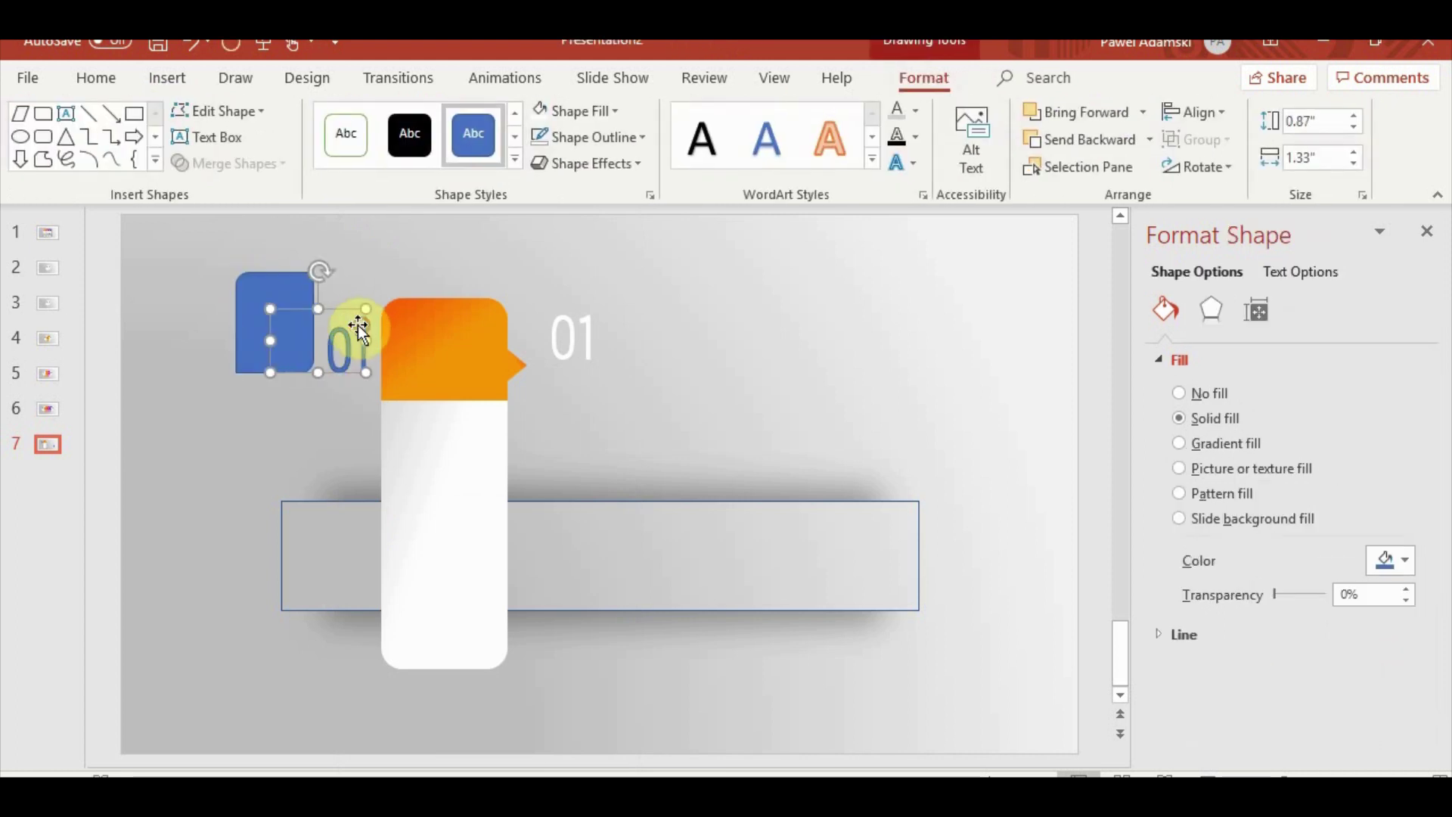
pyautogui.keyDown('shift'); pyautogui.click(281, 278); pyautogui.keyUp('shift')
pyautogui.click(223, 170)
pyautogui.click(229, 299)
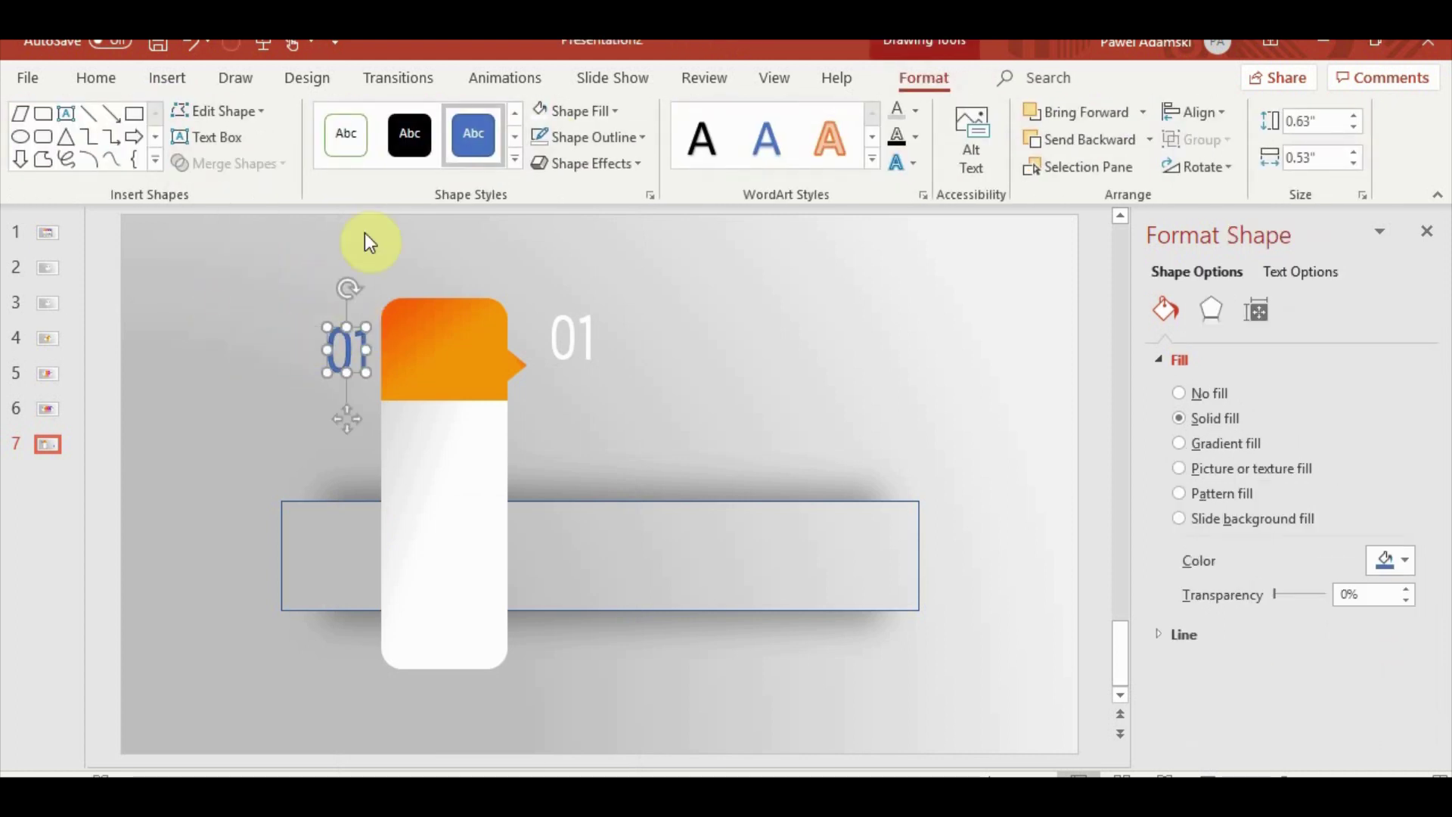
# Fill the blue 01 shape with white and center it horizontally on the orange cap
pyautogui.click(543, 139)
pyautogui.click(537, 106)
pyautogui.moveTo(342, 416); pyautogui.dragTo(446, 425)
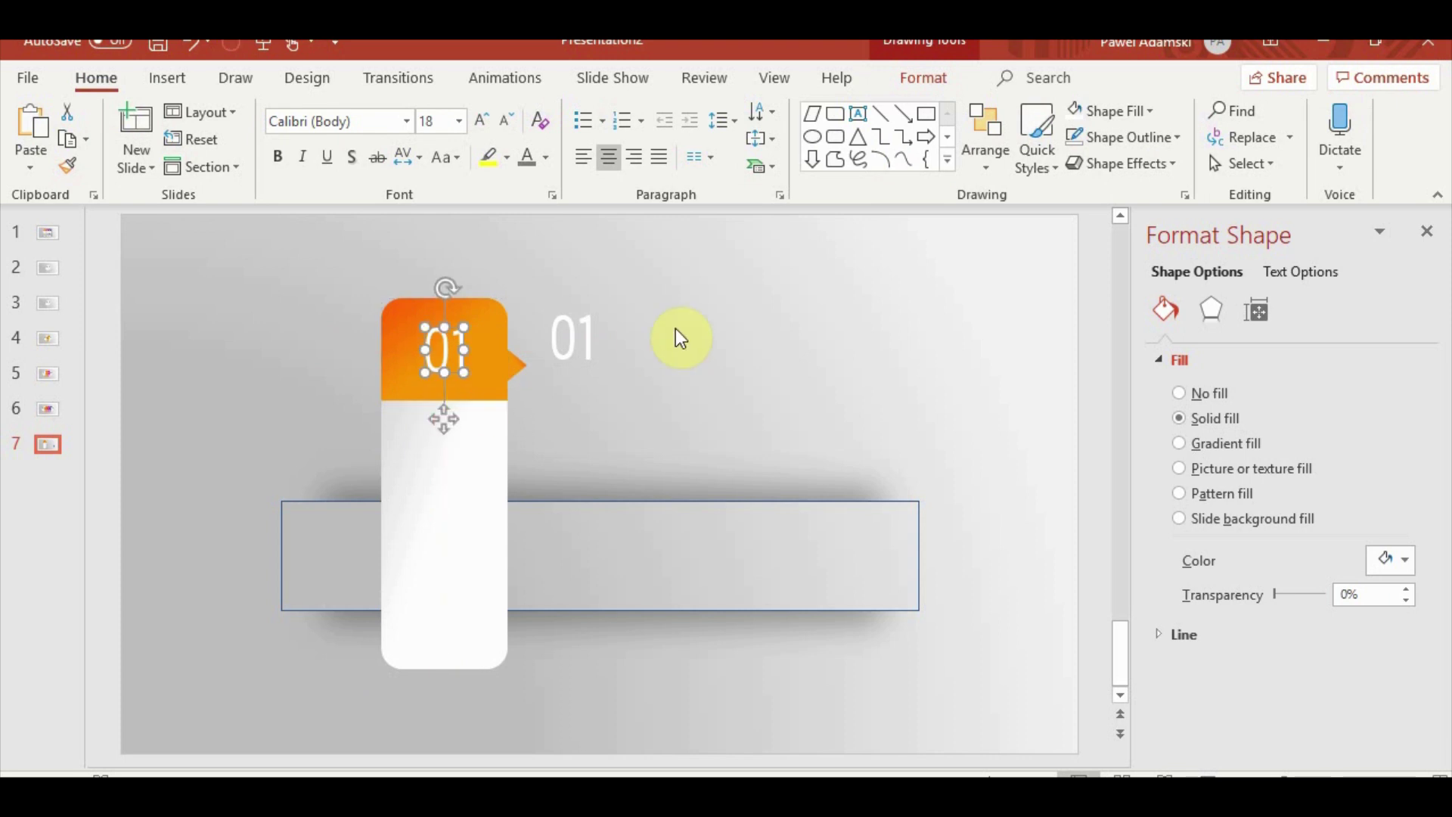
pyautogui.click(675, 332)
pyautogui.click(170, 78)
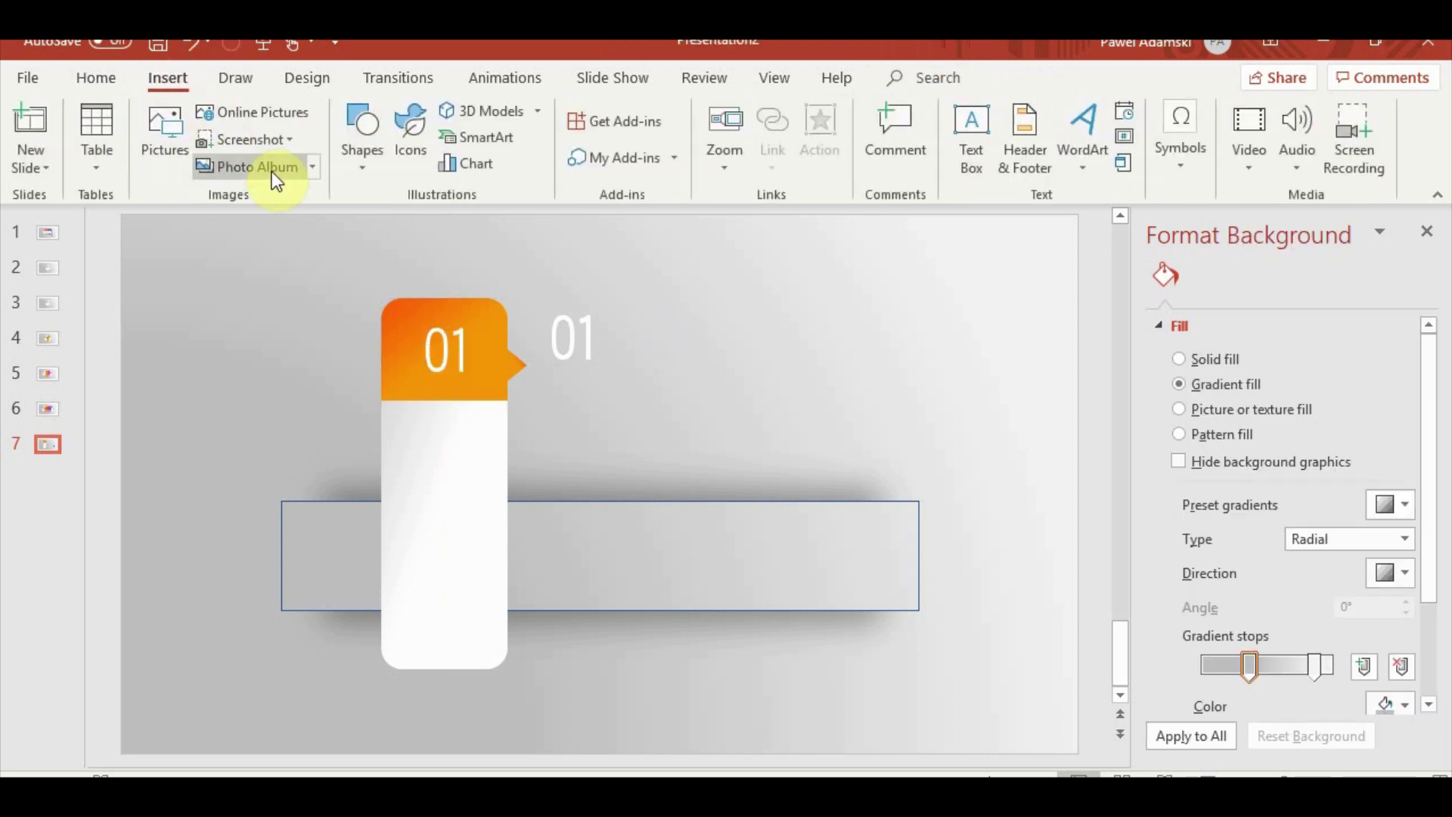
pyautogui.click(404, 144)
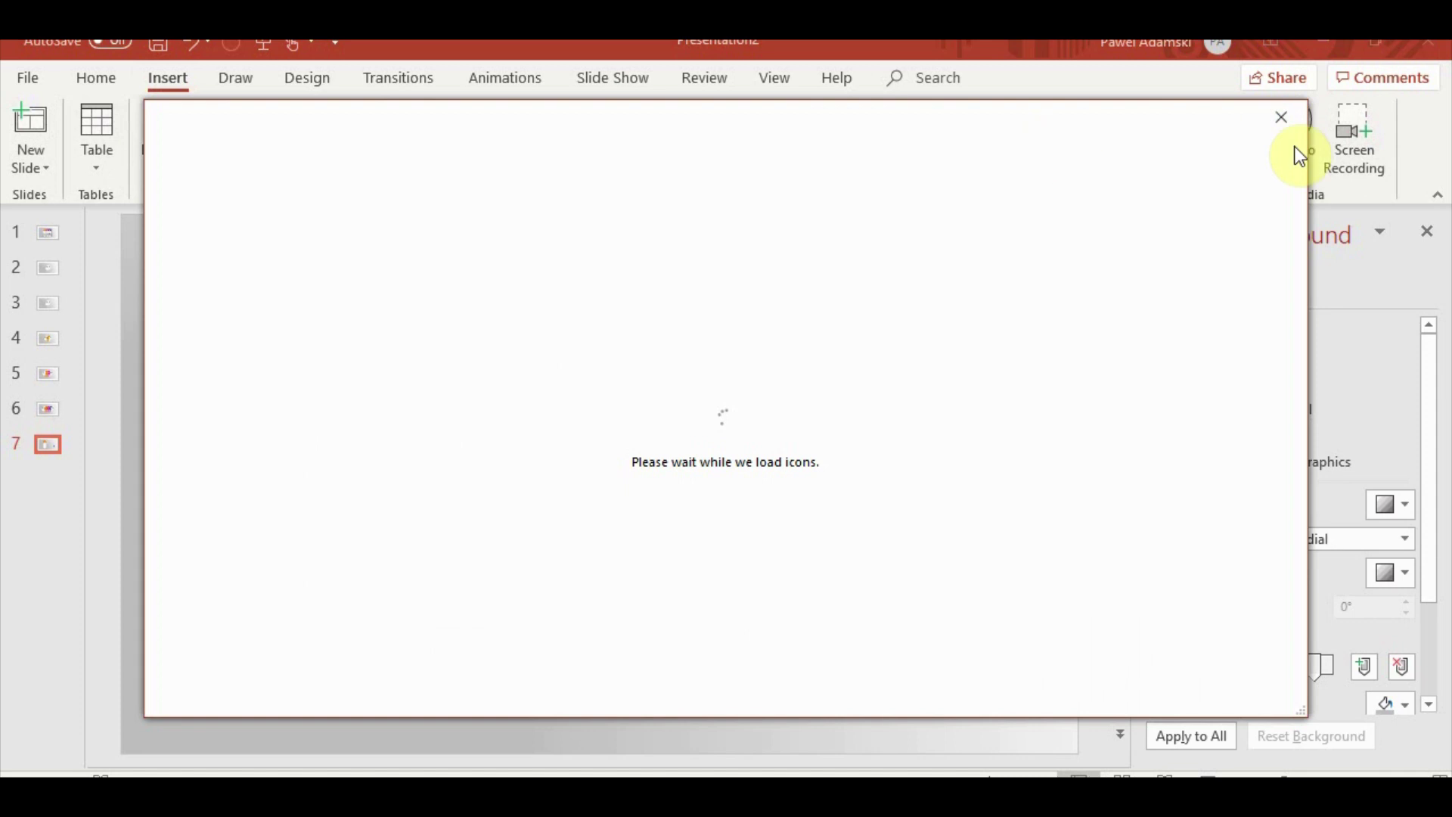
pyautogui.click(1281, 117)
# Draw a rectangle about 3.62" by 1.59", rotate it about 30° clockwise and place it diagonally across the white bar below the cap
pyautogui.click(355, 161)
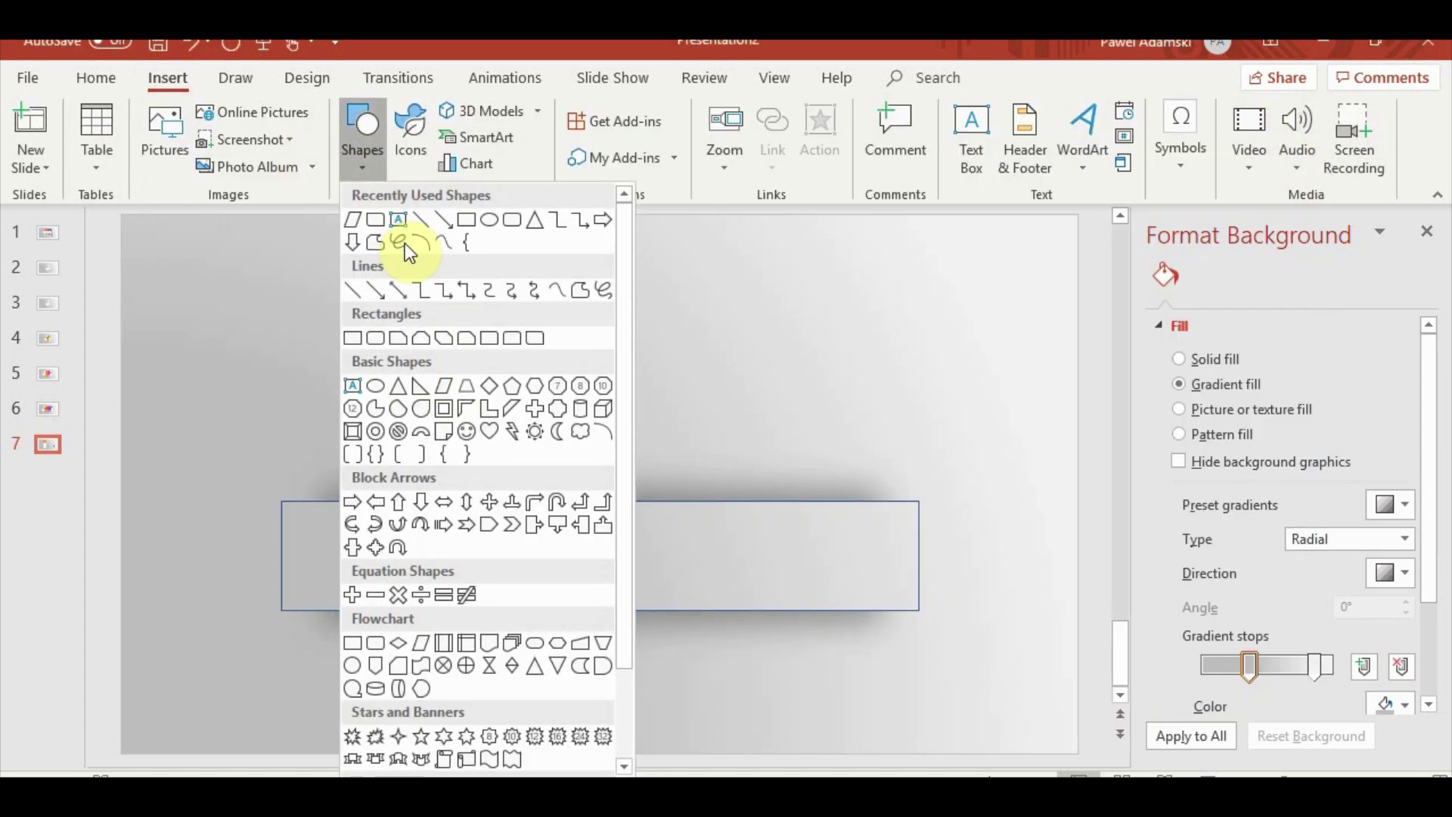
pyautogui.click(463, 221)
pyautogui.moveTo(714, 340)
pyautogui.mouseDown()
pyautogui.moveTo(590, 577)
pyautogui.moveTo(453, 610)
pyautogui.mouseUp()
pyautogui.moveTo(587, 611); pyautogui.dragTo(587, 464)
pyautogui.moveTo(587, 315); pyautogui.dragTo(639, 362)
pyautogui.moveTo(535, 438); pyautogui.dragTo(488, 453)
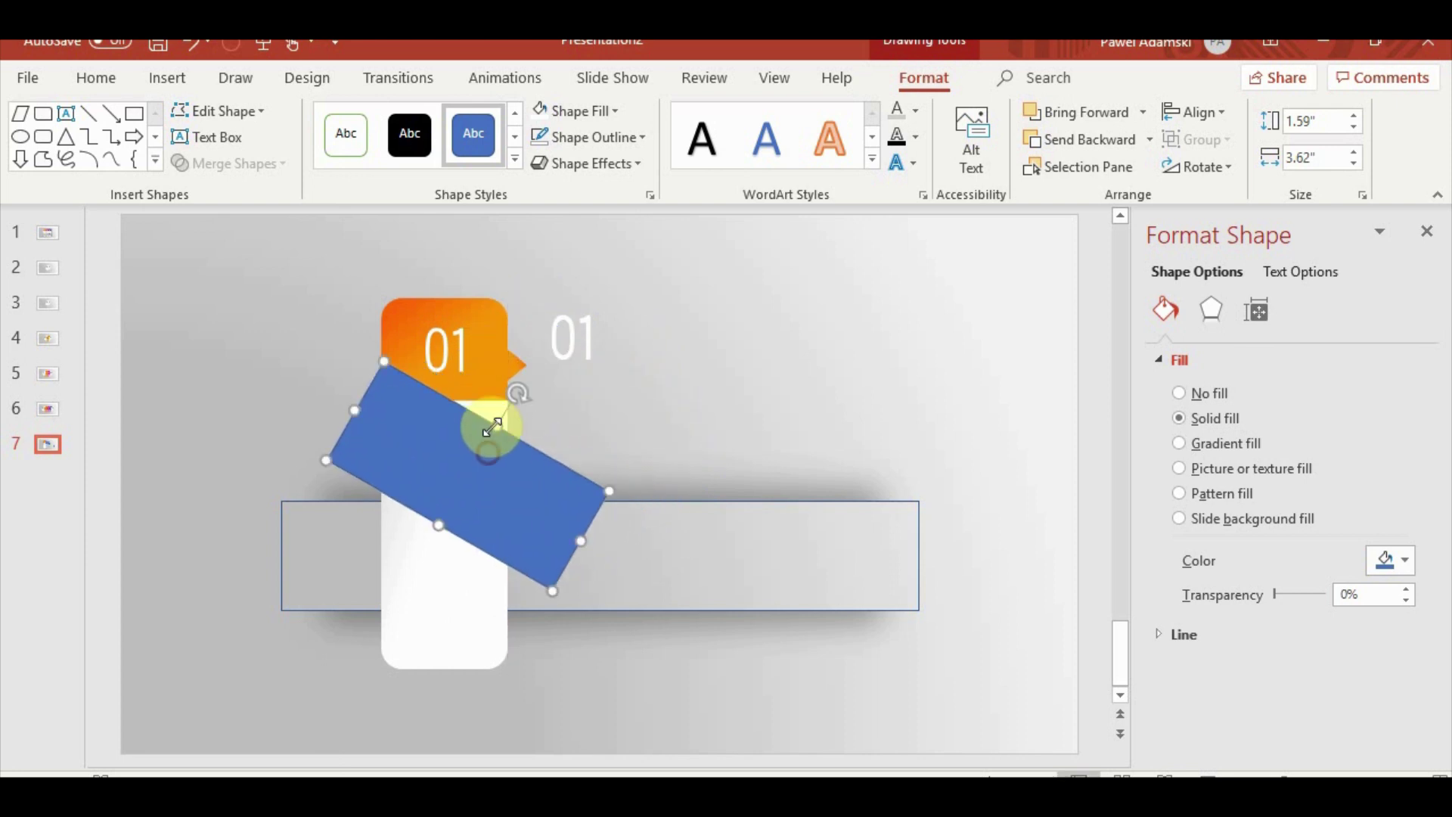